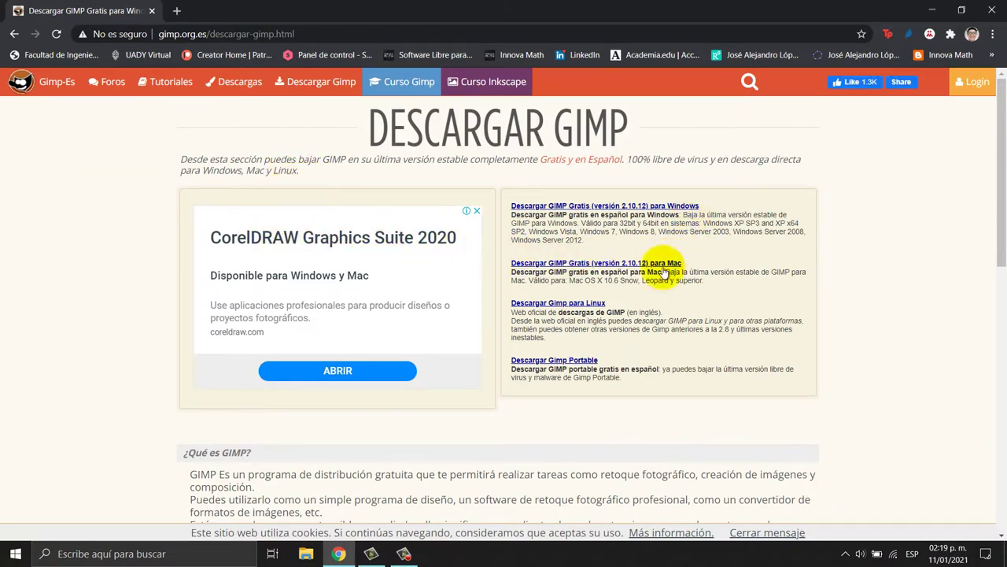
scroll(594, 364, "down", 1)
scroll(595, 364, "down", 1)
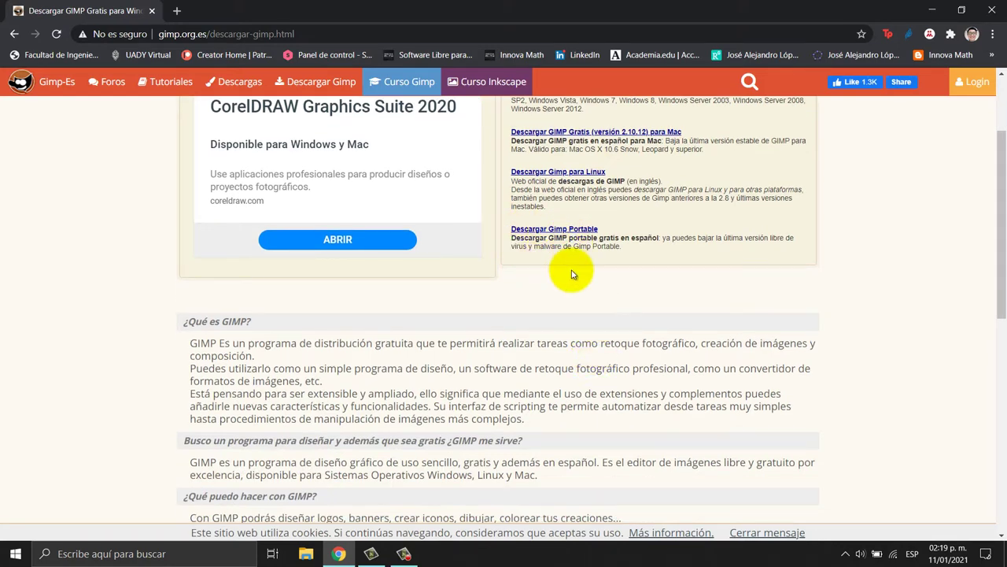
scroll(555, 287, "down", 1)
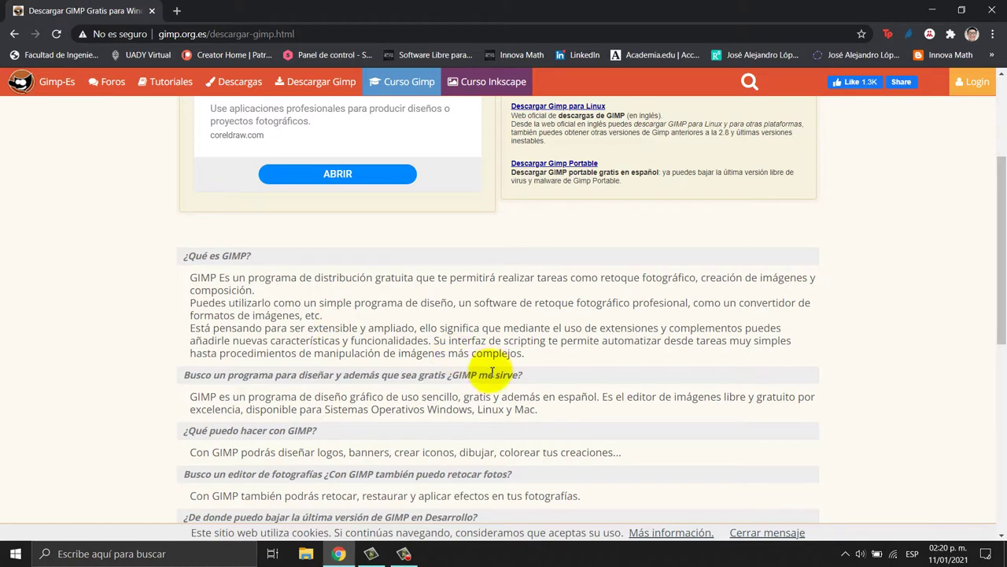
scroll(464, 371, "up", 2)
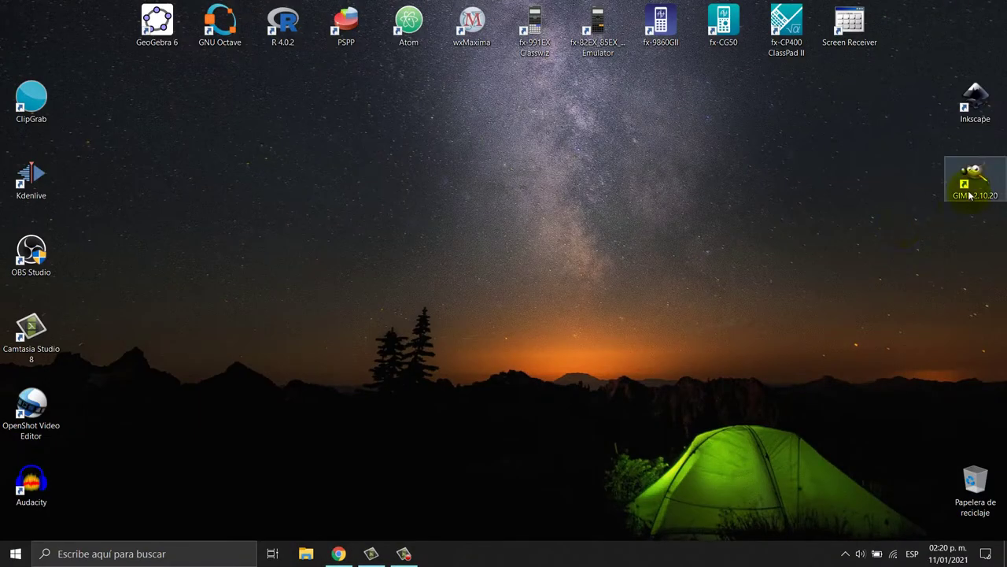
Launch GIMP 2.10.20 from its desktop shortcut
double_click(971, 189)
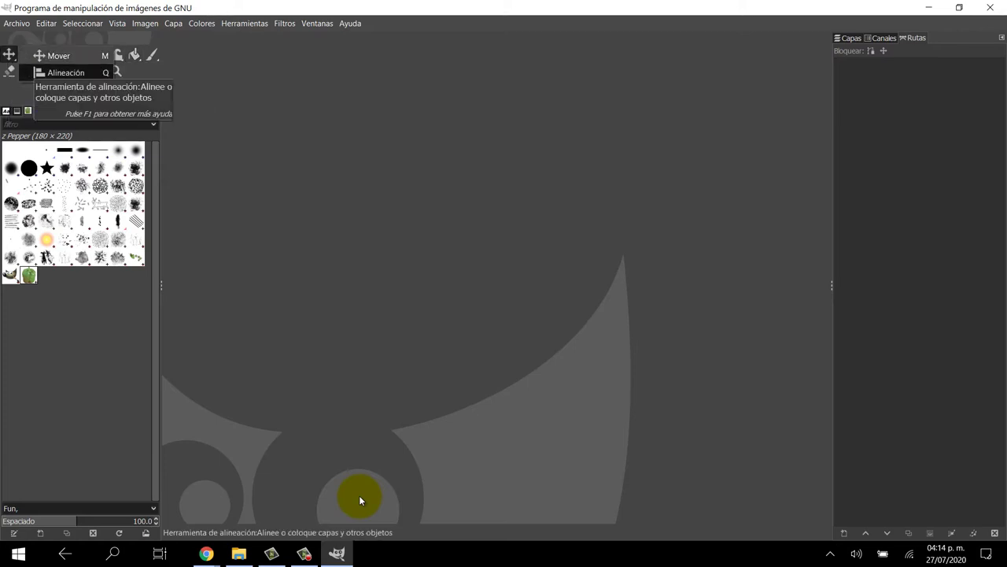
Browse the Ellipse Select, Scissors and Foreground Select tool variants in the toolbox
key("Escape")
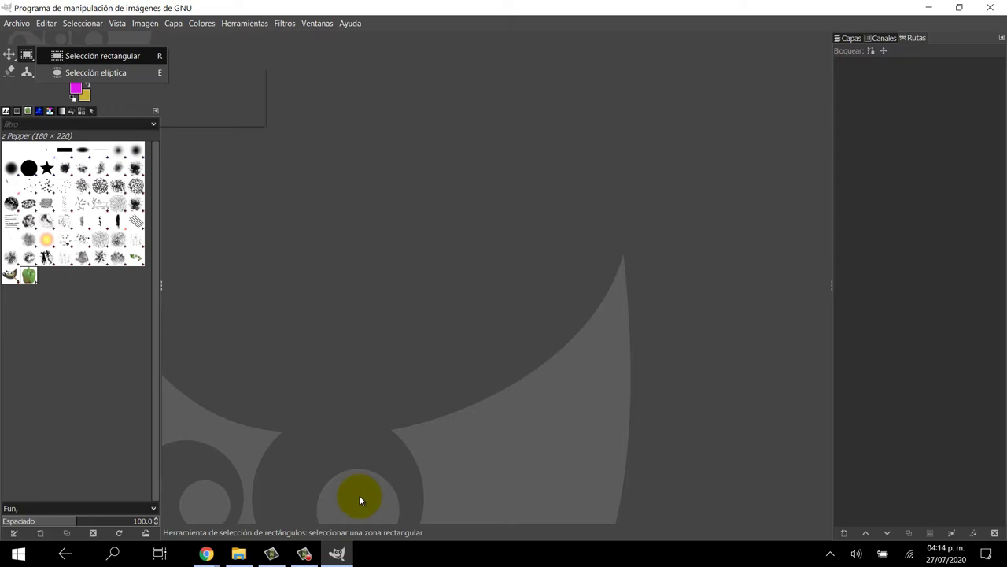
key("Down")
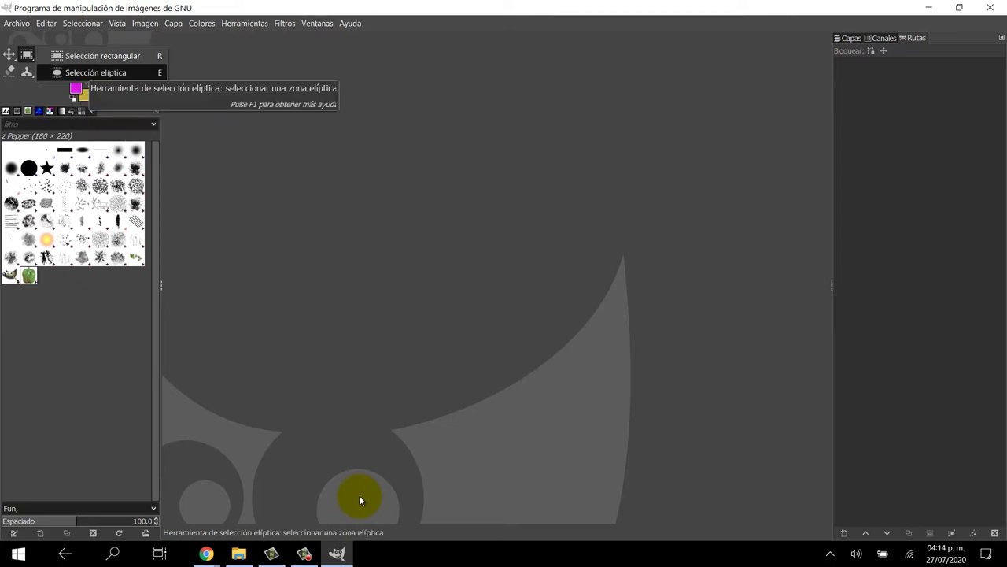
key("Return")
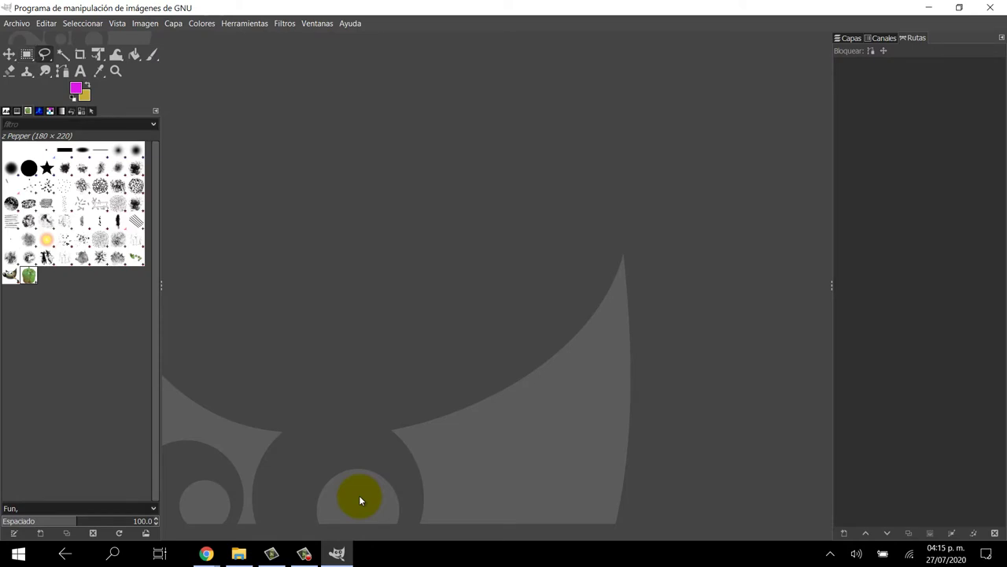
key("Right")
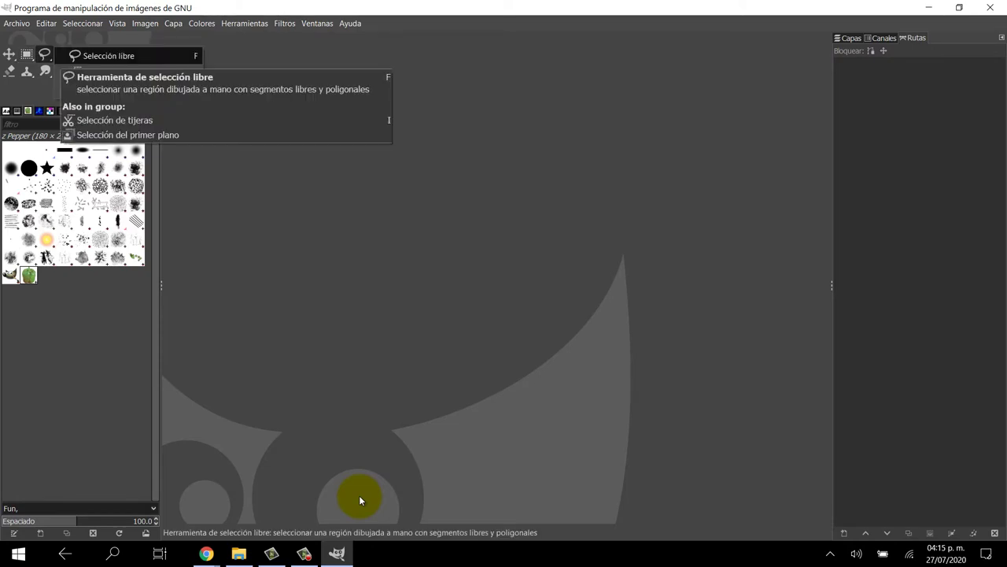
key("Down")
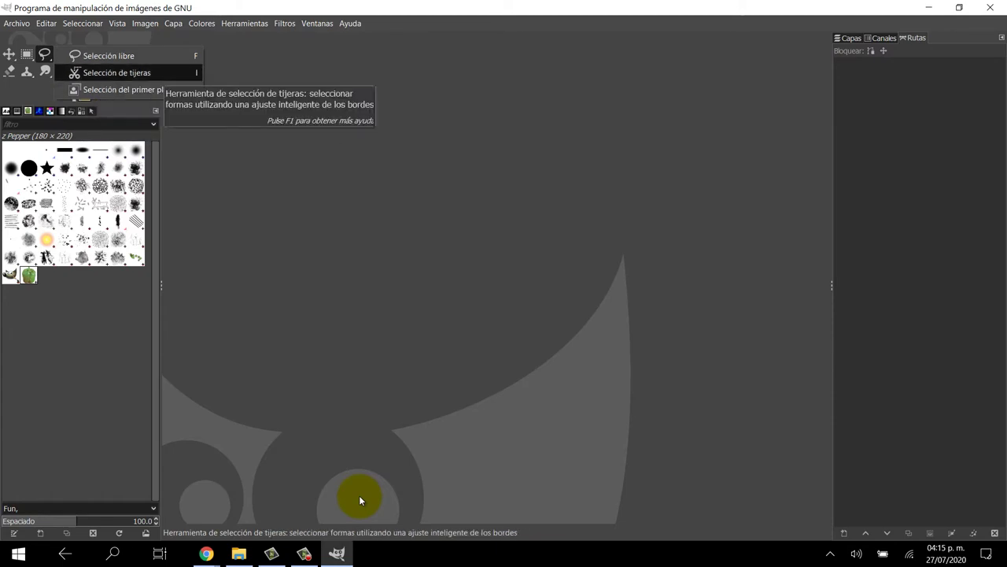
key("Down")
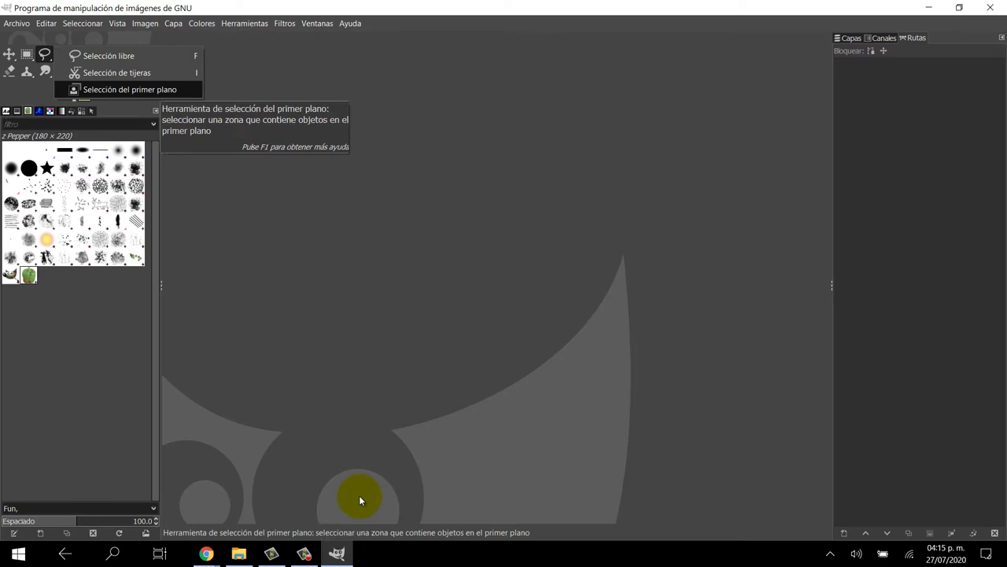
key("Return")
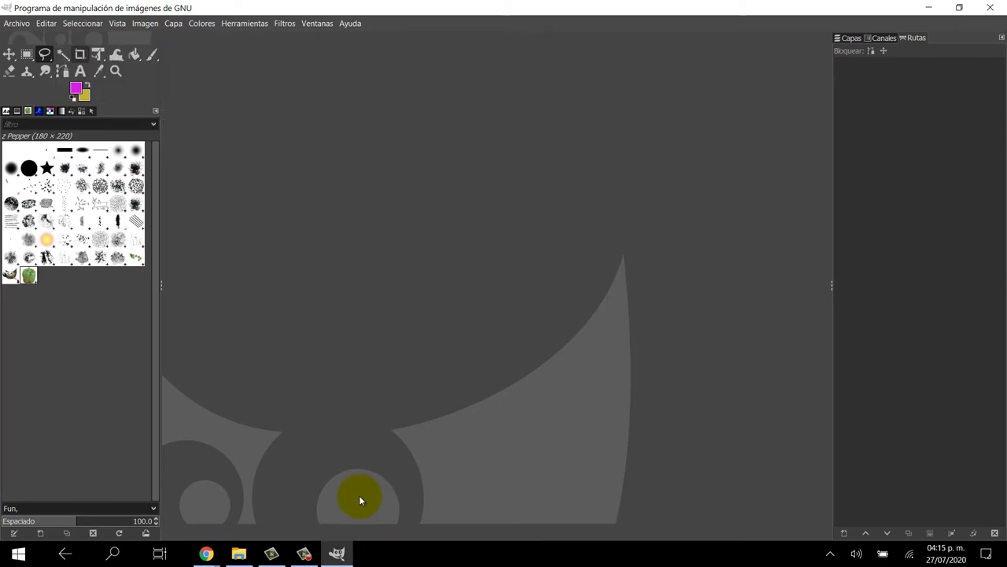
Make Fuzzy Select the active tool after previewing Select by Color
key("Right")
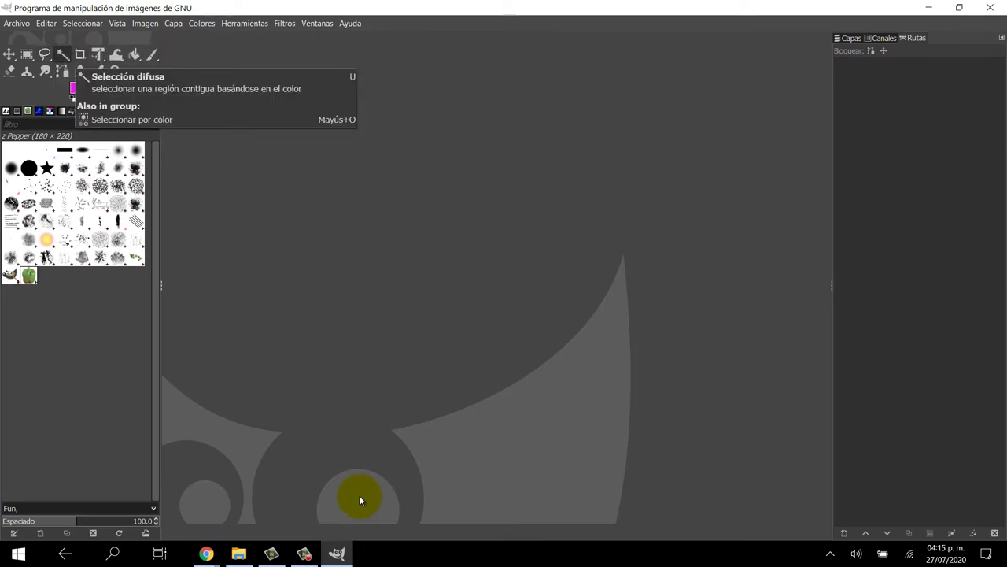
key("Return")
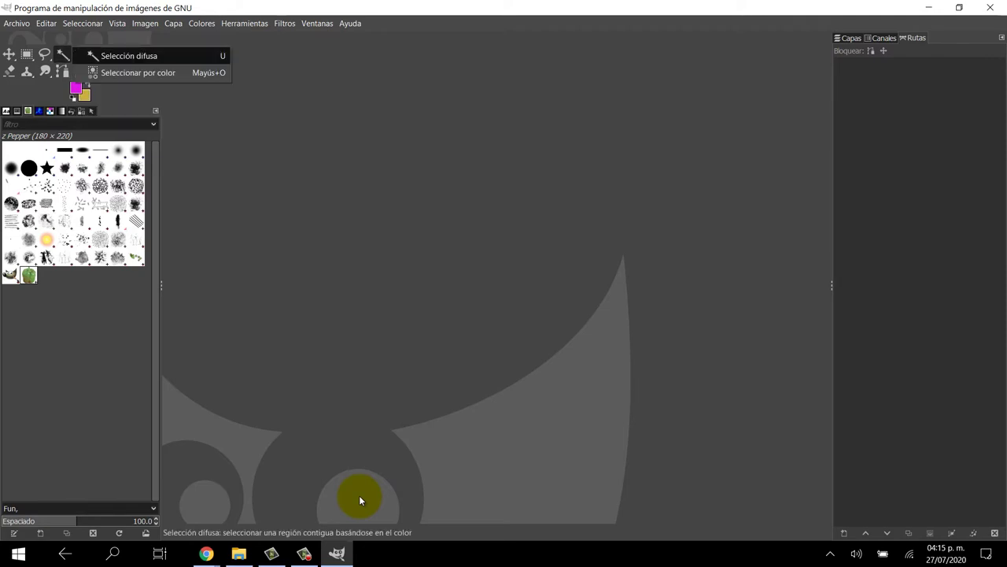
key("Down")
key("Up")
key("Return")
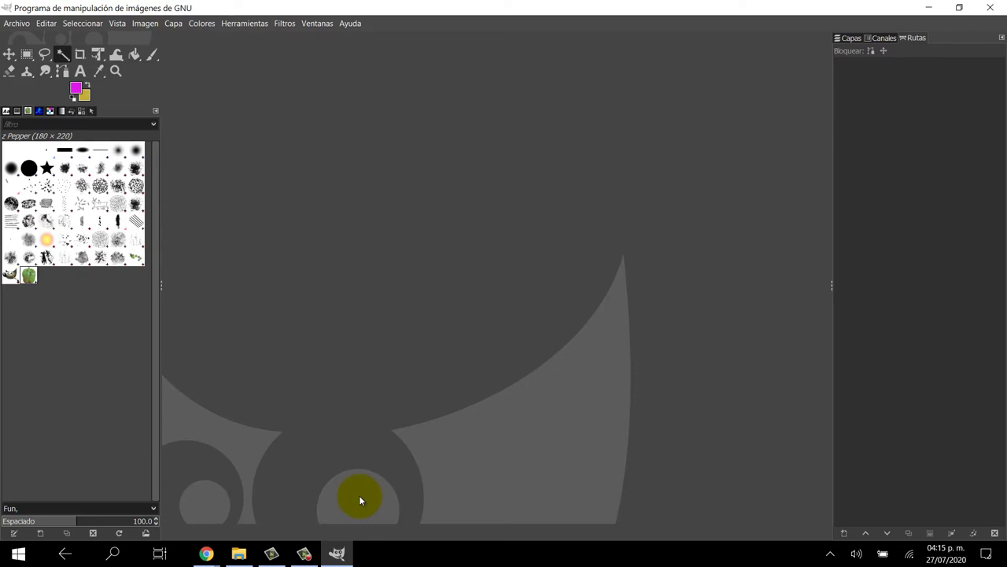
Cycle through Crop, Unified Transform and Warp Transform, ending on Bucket Fill
key("shift+c")
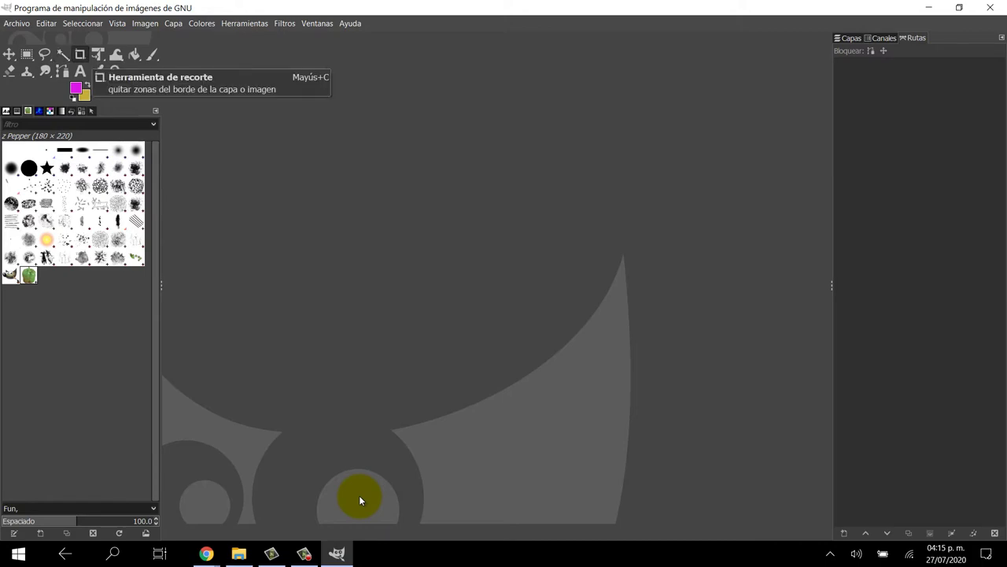
key("shift+t")
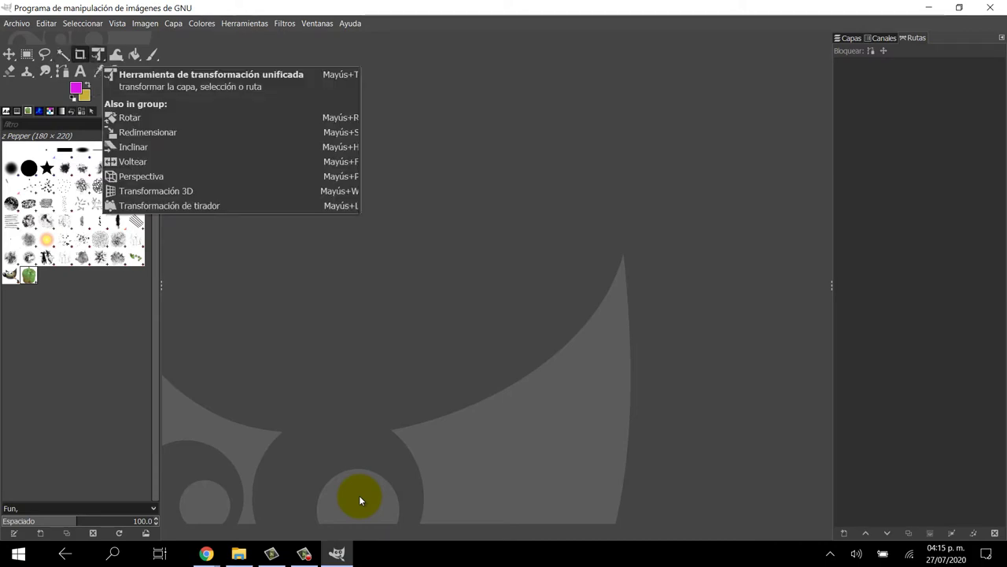
key("shift+t")
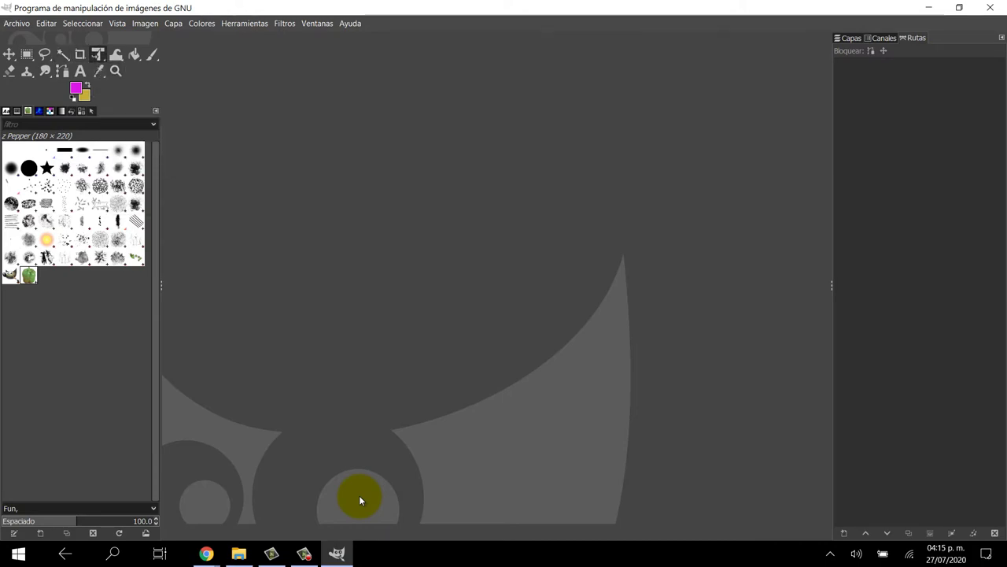
key("shift+t")
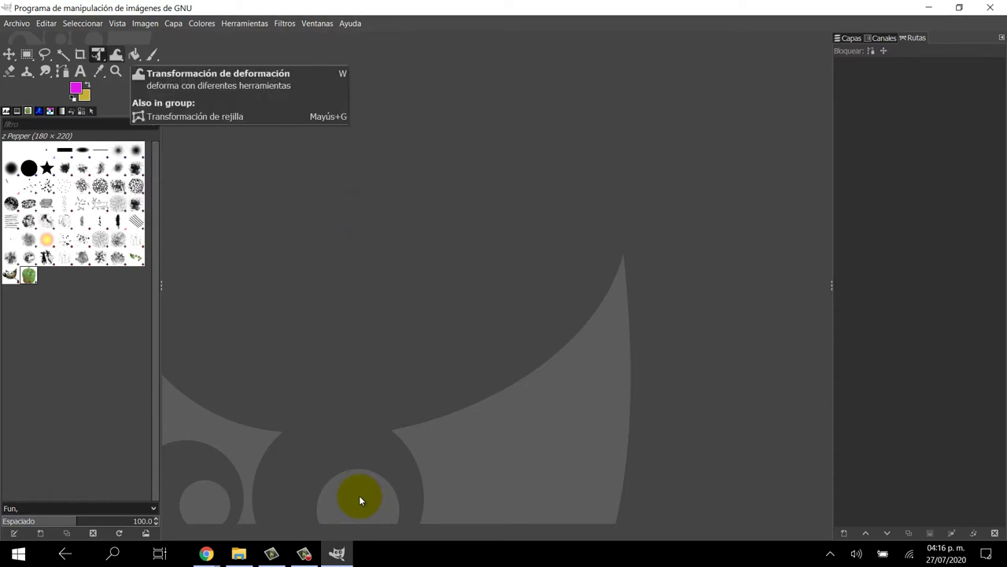
key("w")
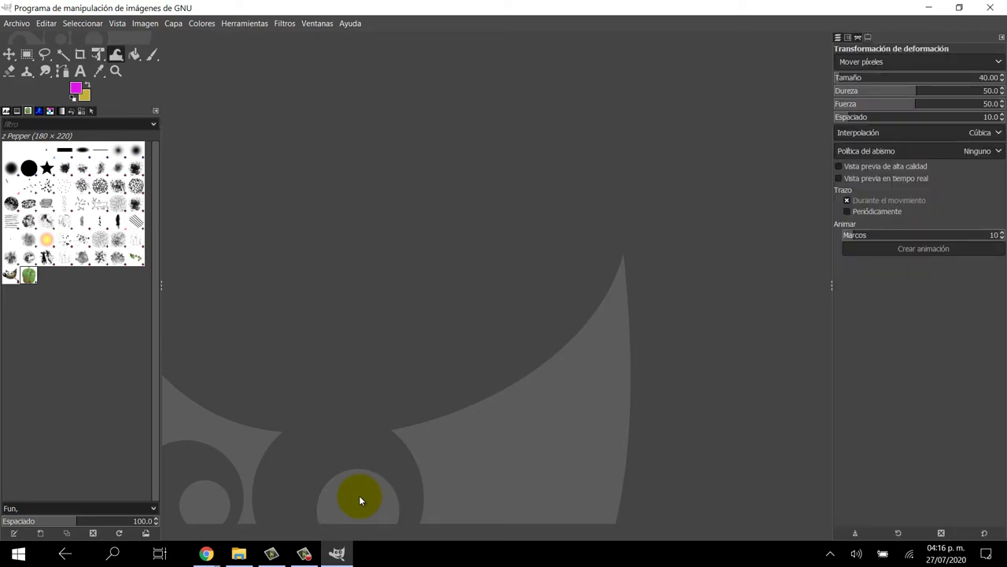
key("shift+b")
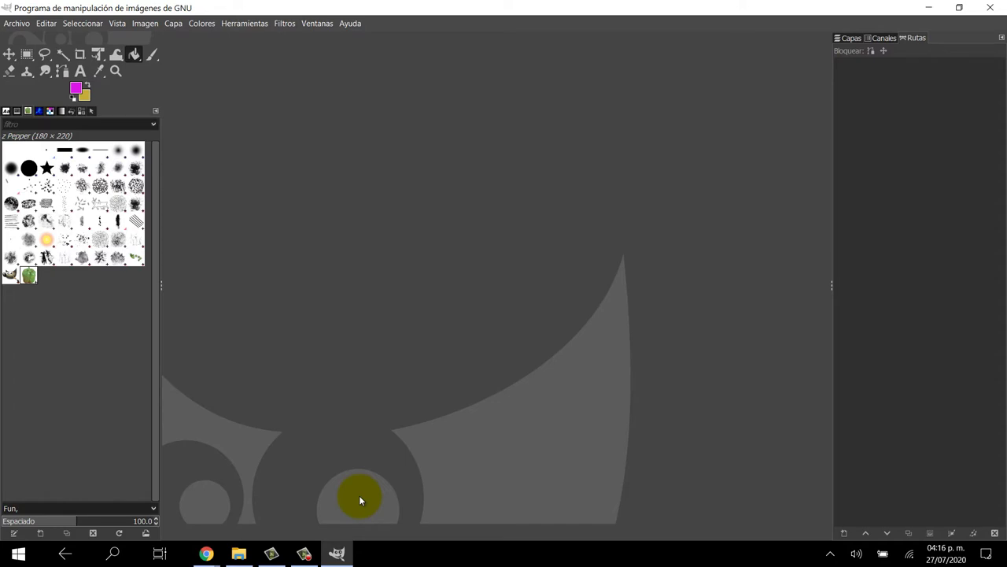
Try the Paintbrush, Eraser, Clone and Smudge tools by their shortcuts
key("p")
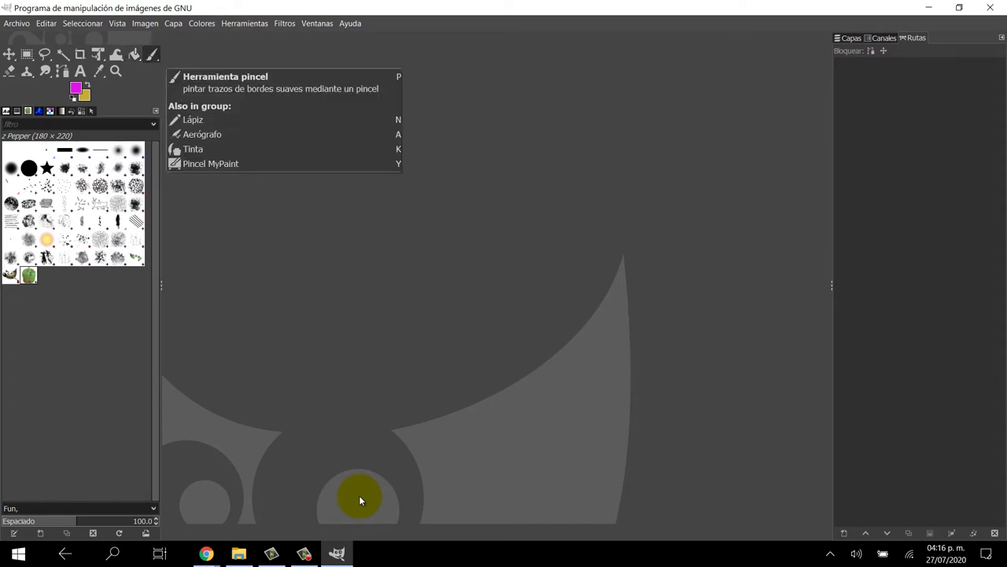
key("p")
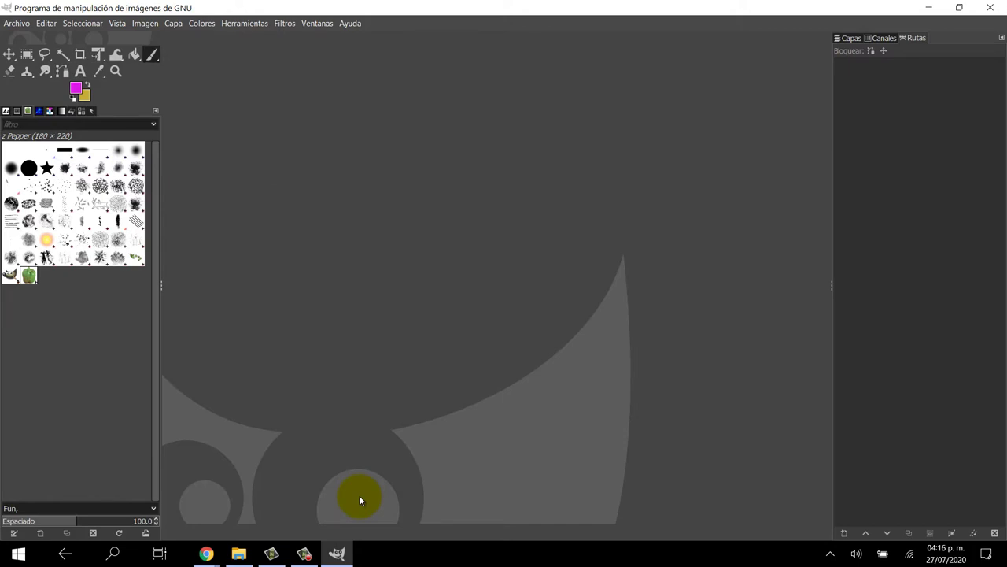
key("shift+e")
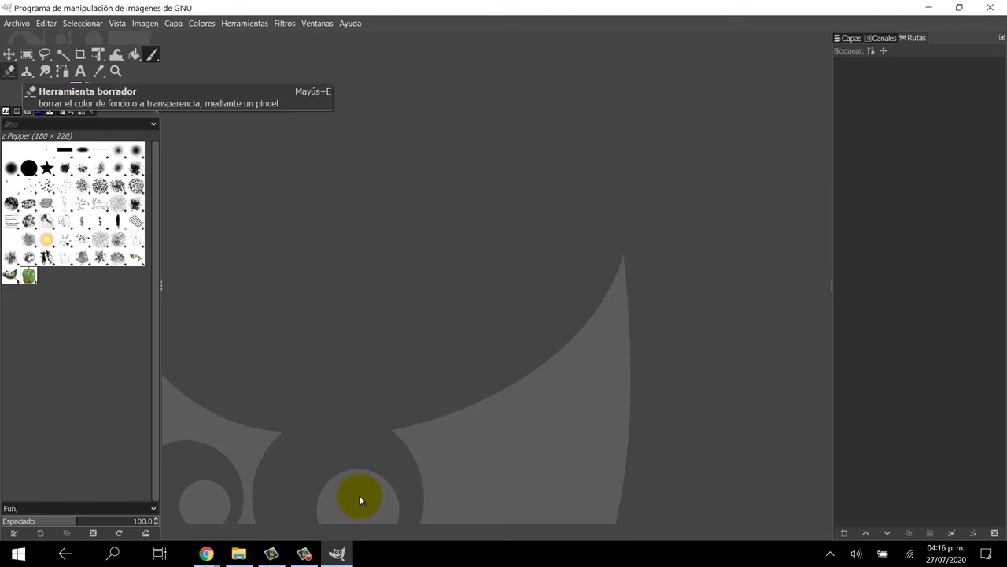
key("c")
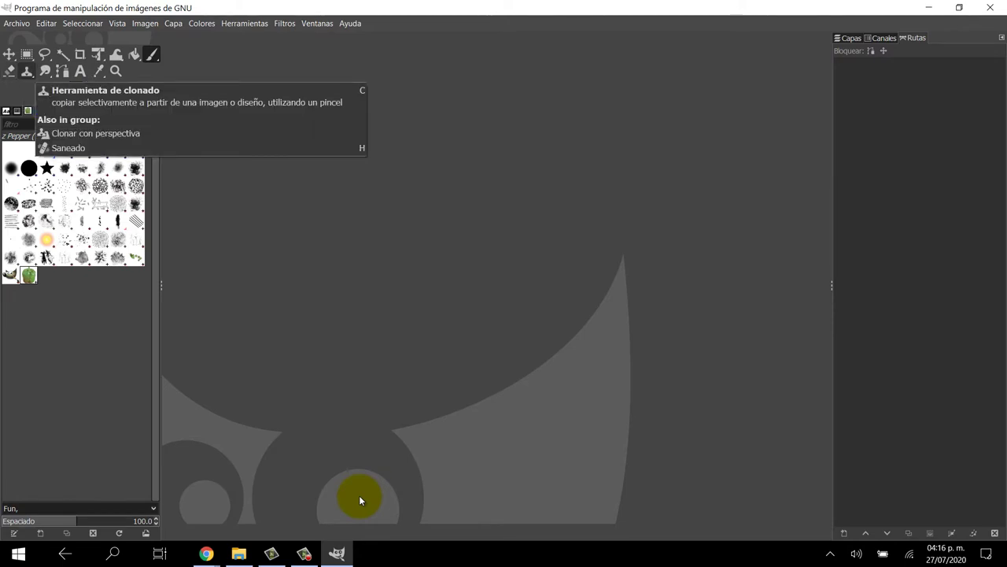
key("s")
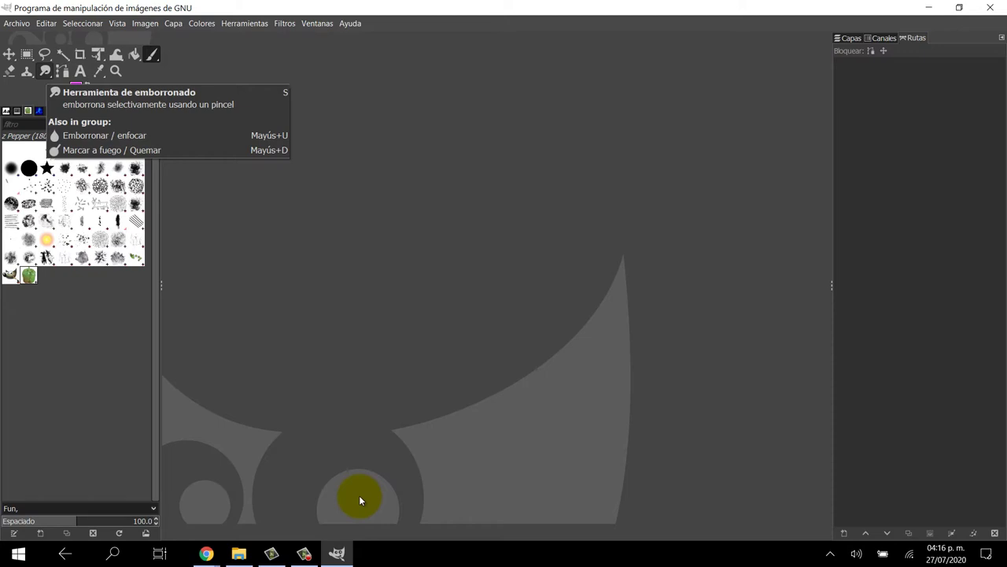
key("s")
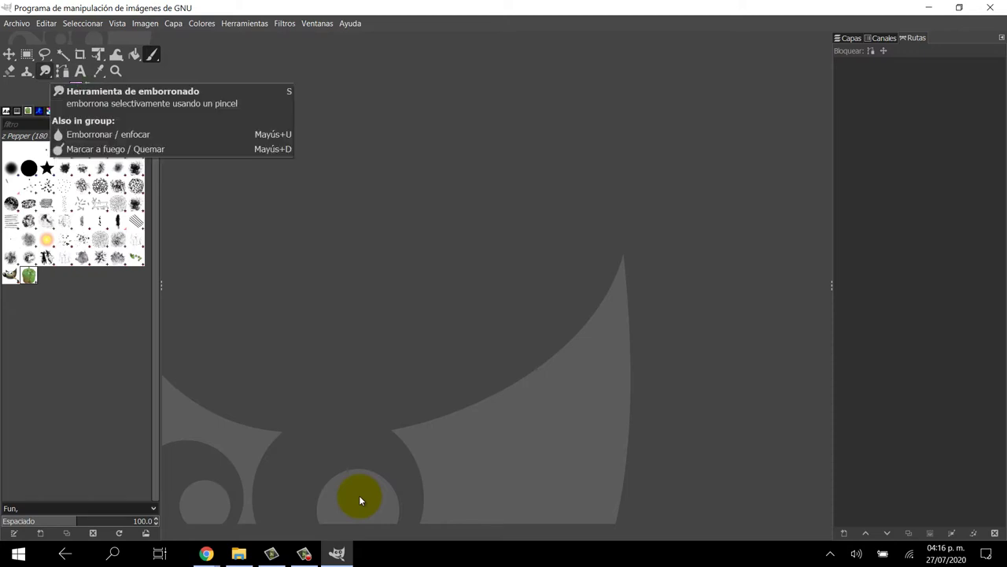
Cycle through Paths, Text, Color Picker and Zoom, ending on the Move tool
key("b")
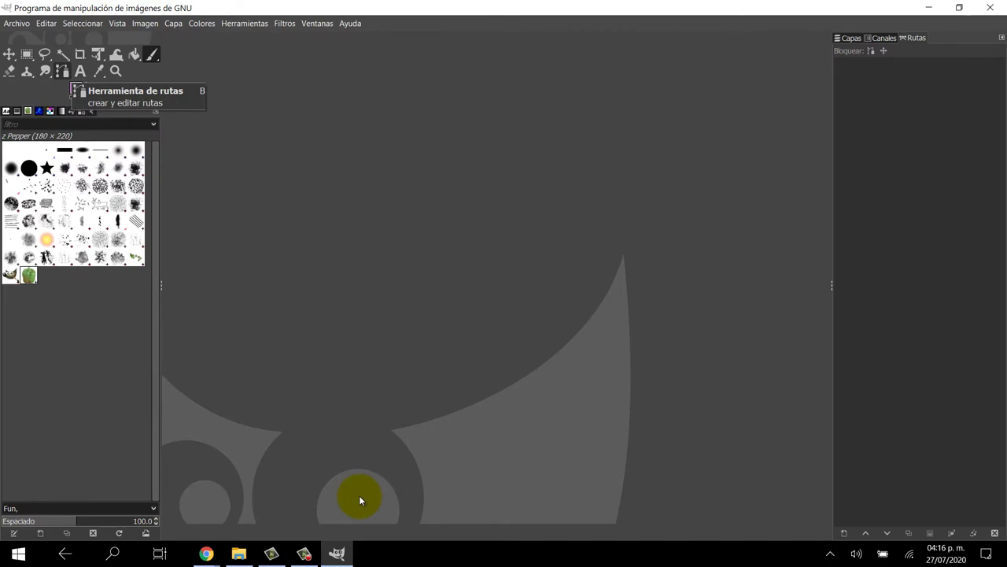
key("t")
key("z")
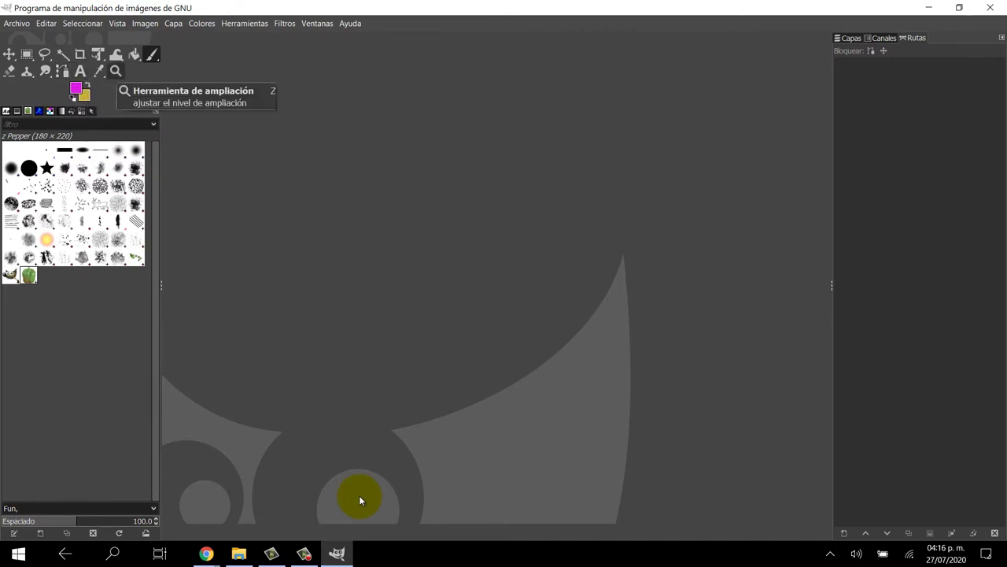
key("o")
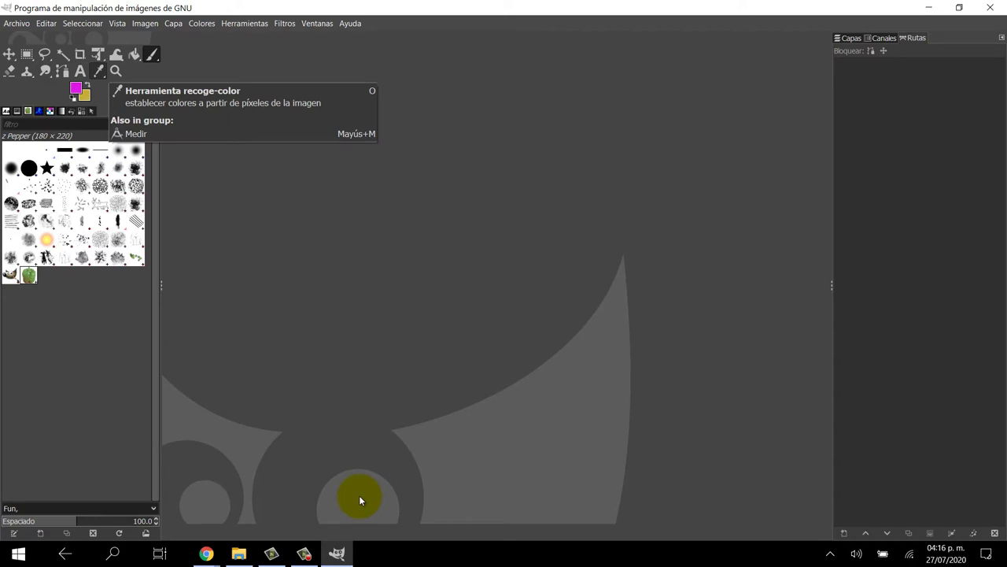
key("z")
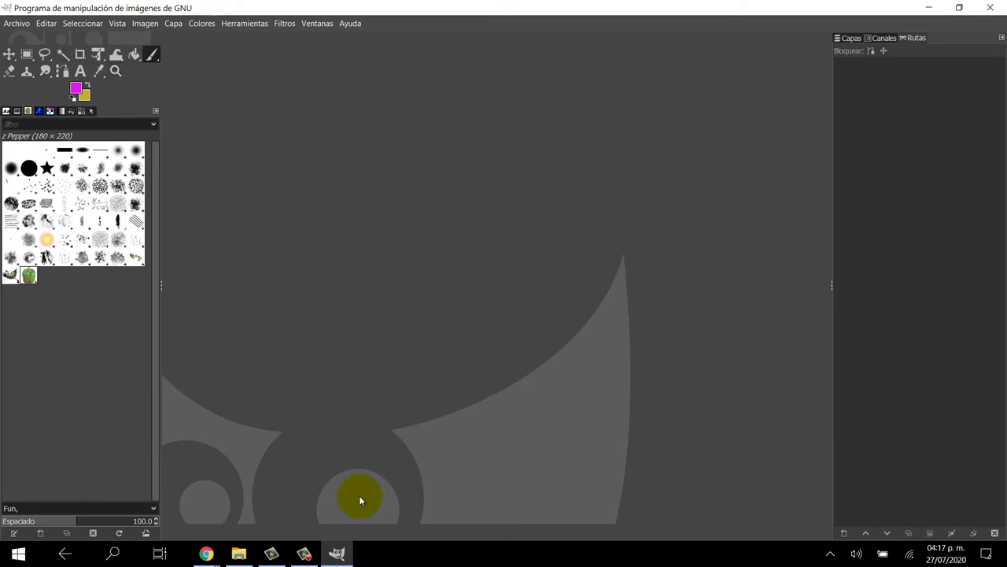
key("m")
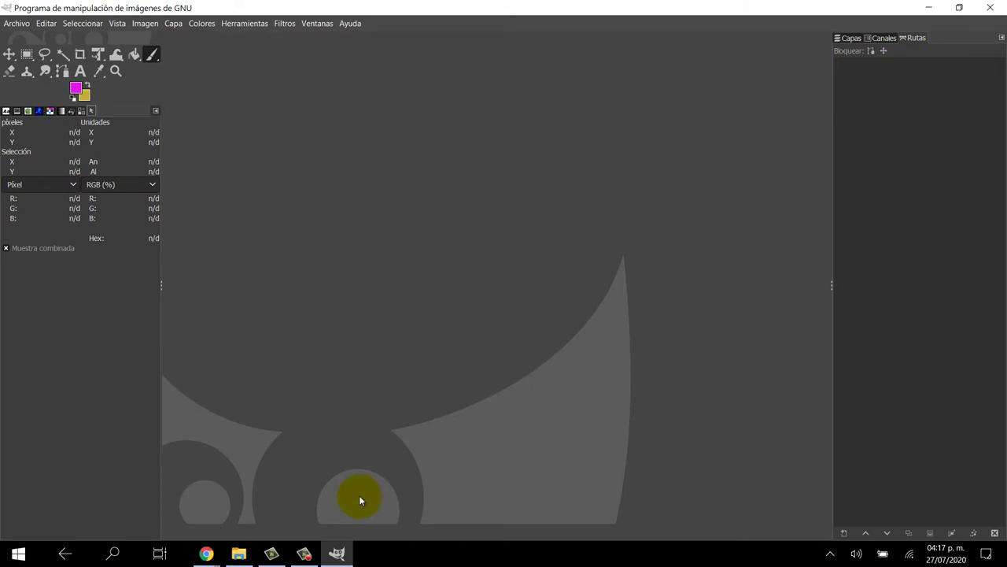
Browse the left dock's Add Tab list down to Navigation and Undo History, adding nothing
left_click(155, 111)
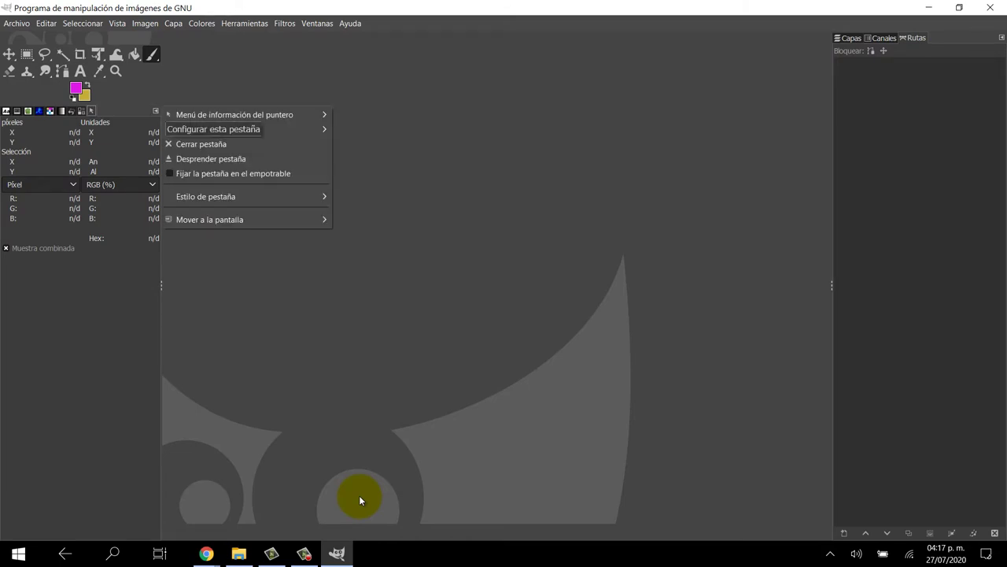
key("Down")
key("Right")
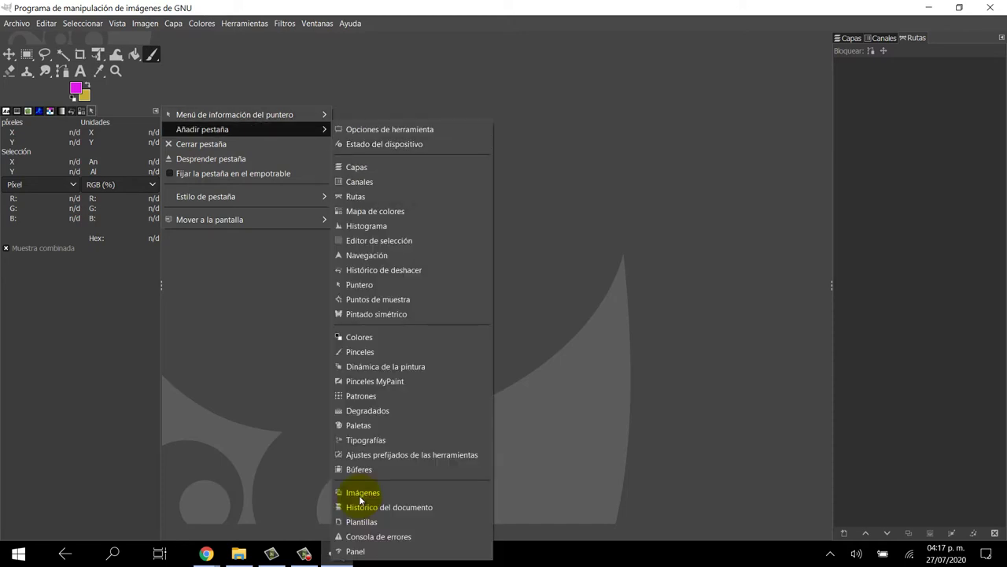
key("Down")
key("Down")
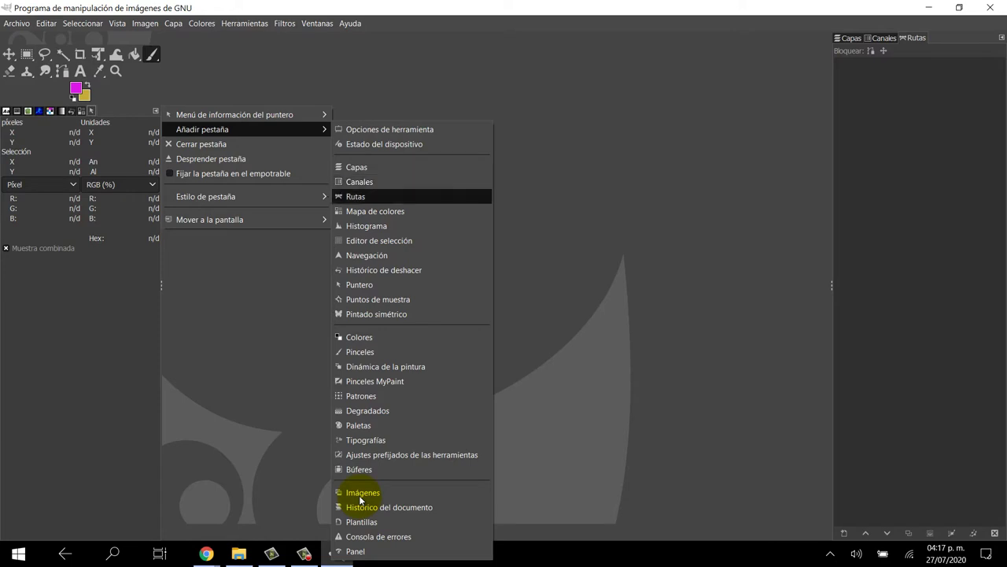
key("Down")
key("Down")
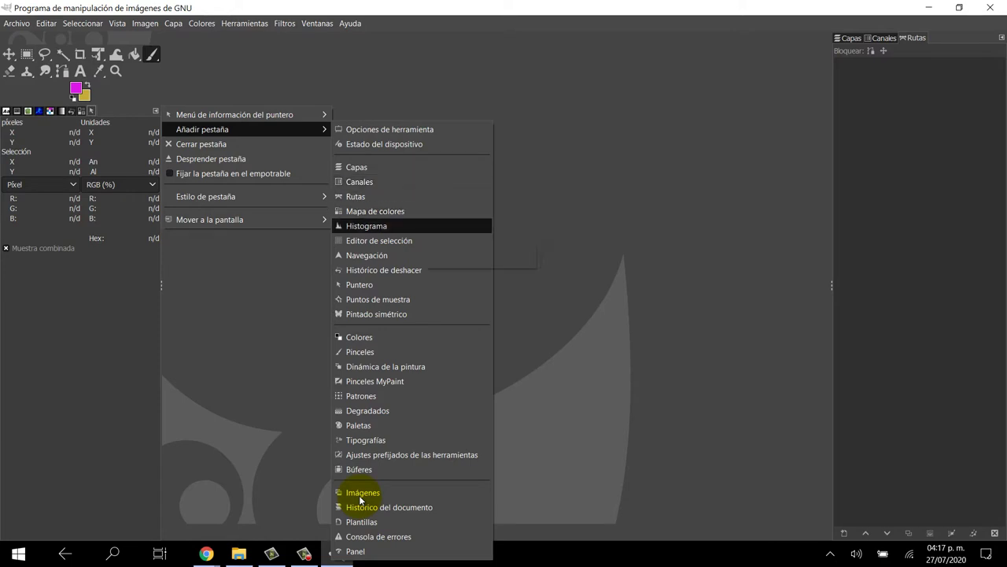
key("Down")
key("Down")
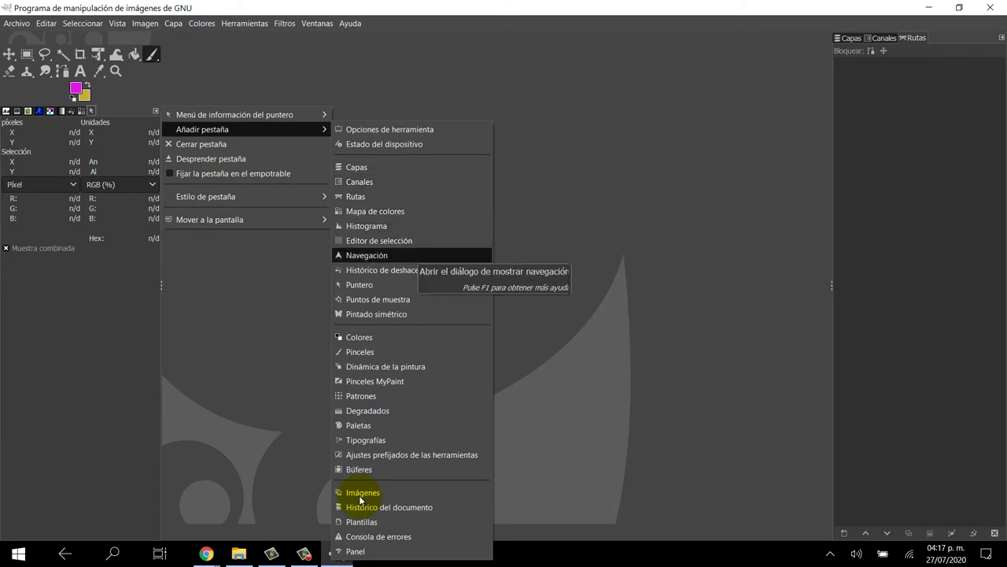
key("Down")
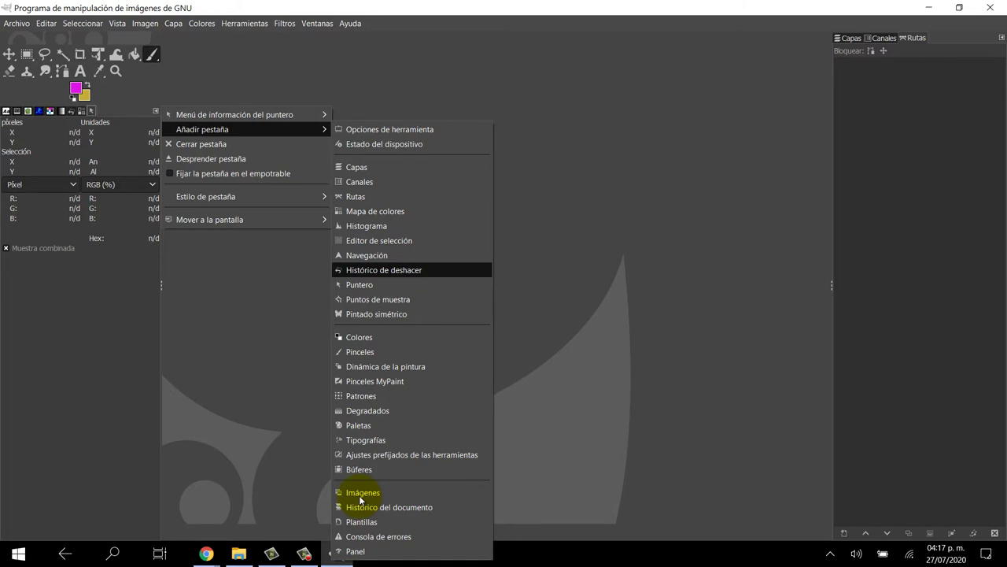
key("Down")
key("Down")
key("Down")
key("Down")
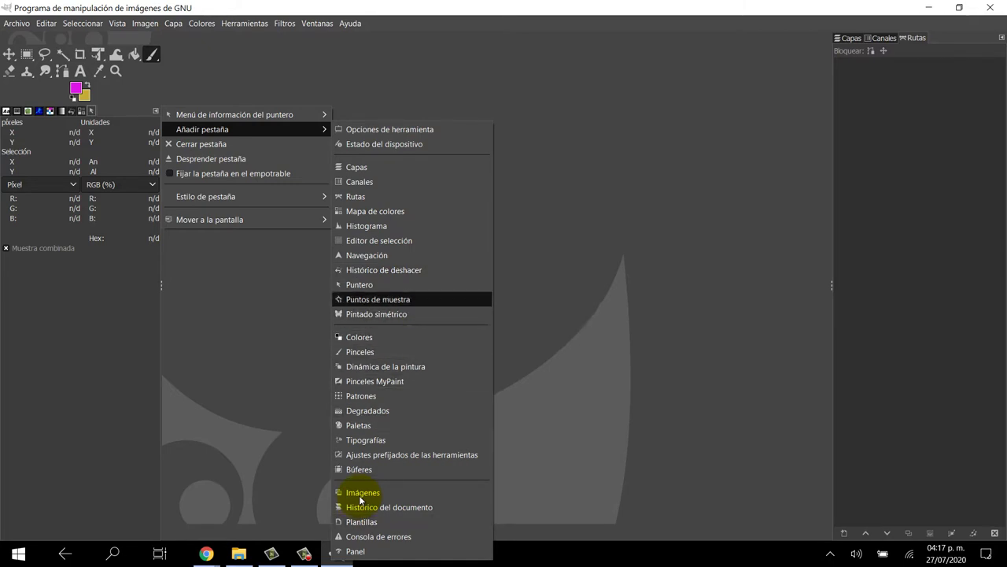
key("Escape")
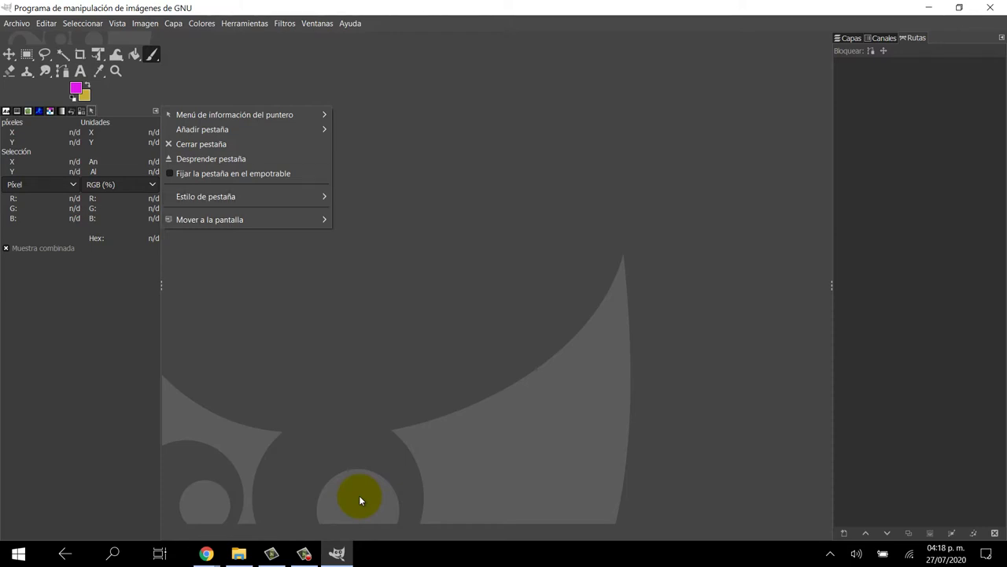
key("Escape")
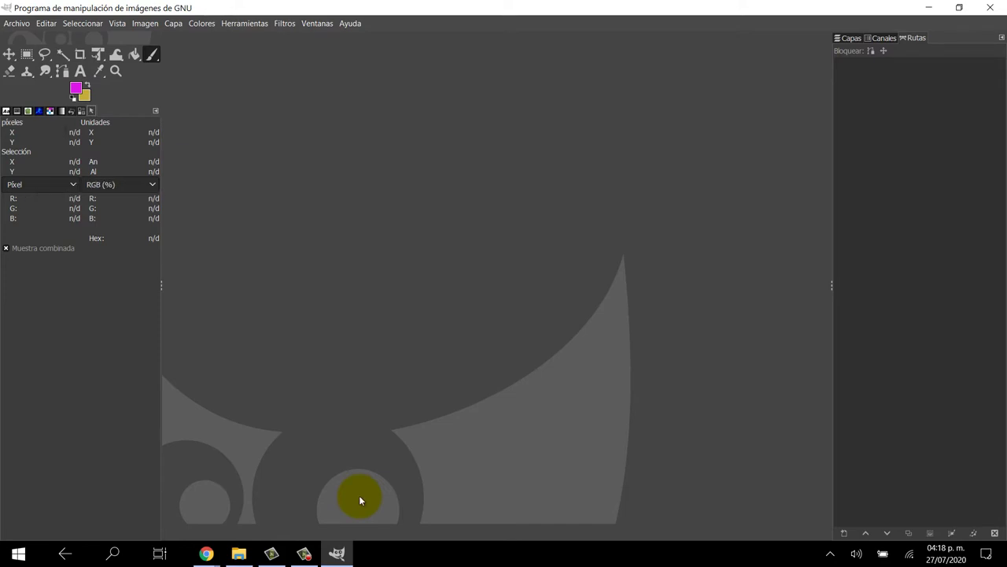
key("shift+F10")
key("Down")
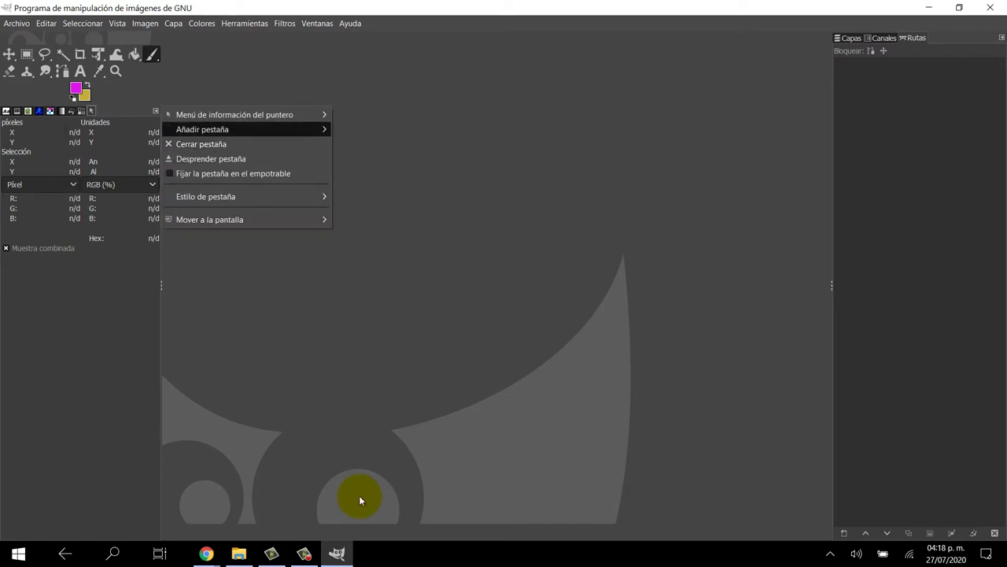
key("Right")
key("Down")
key("Down")
key("Down")
key("Return")
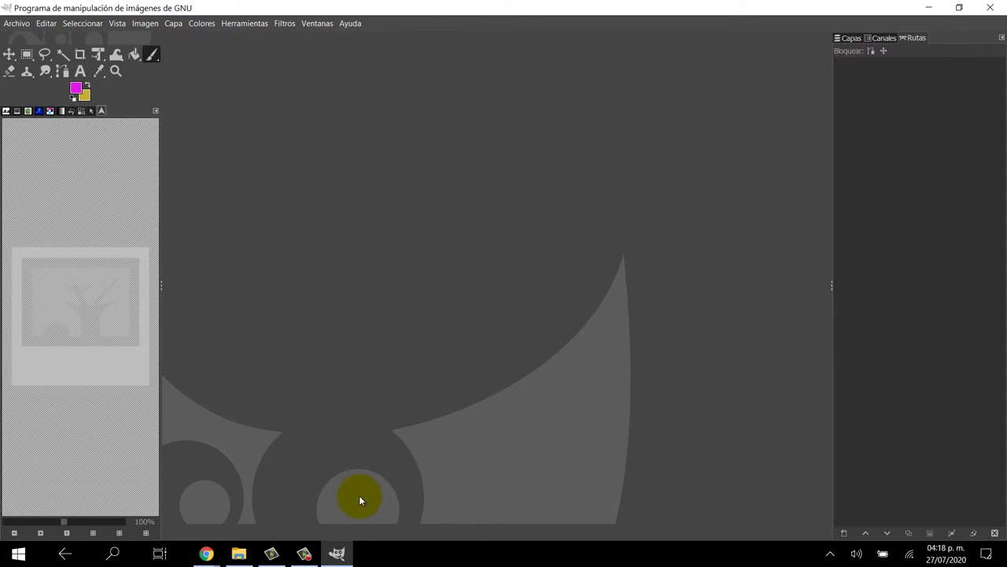
key("shift+F10")
key("Down")
key("Down")
key("Escape")
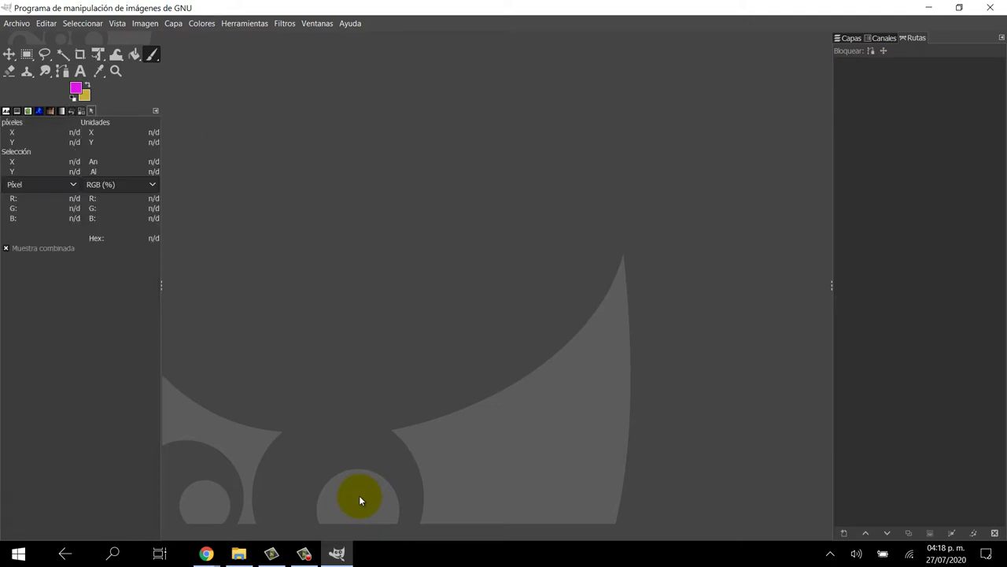
key("alt+a")
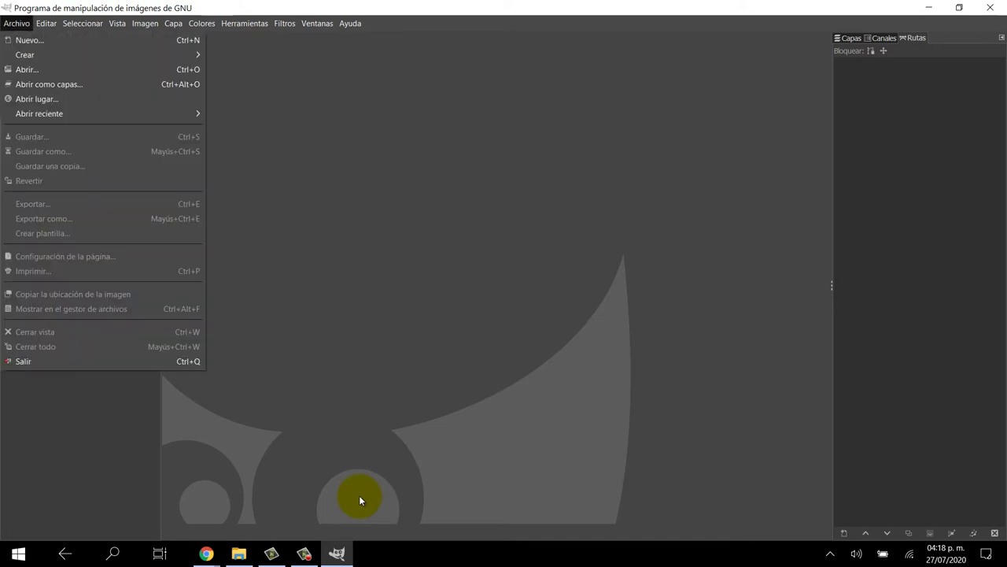
key("Escape")
key("alt+e")
key("Right")
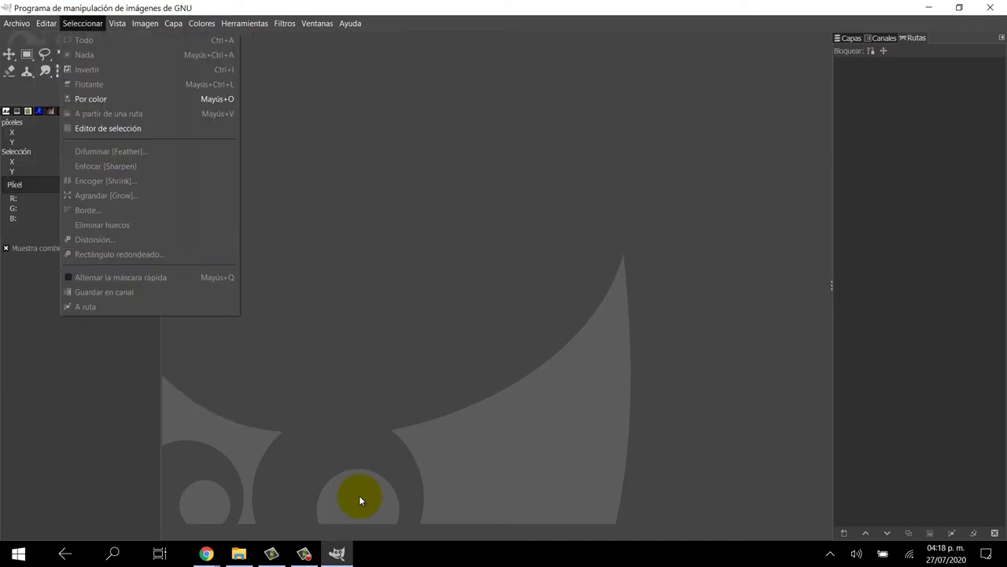
key("Right")
key("Left")
key("Left")
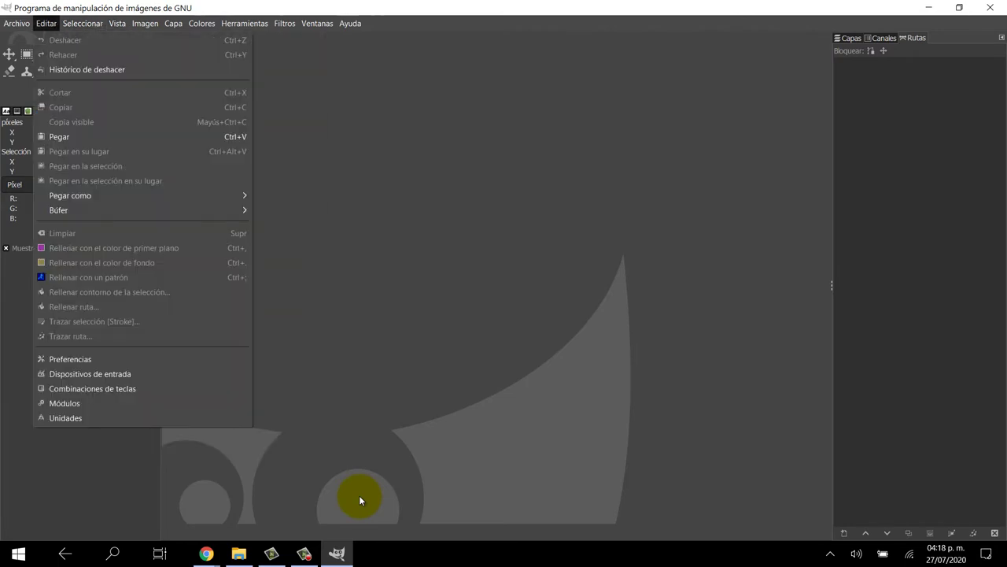
key("Escape")
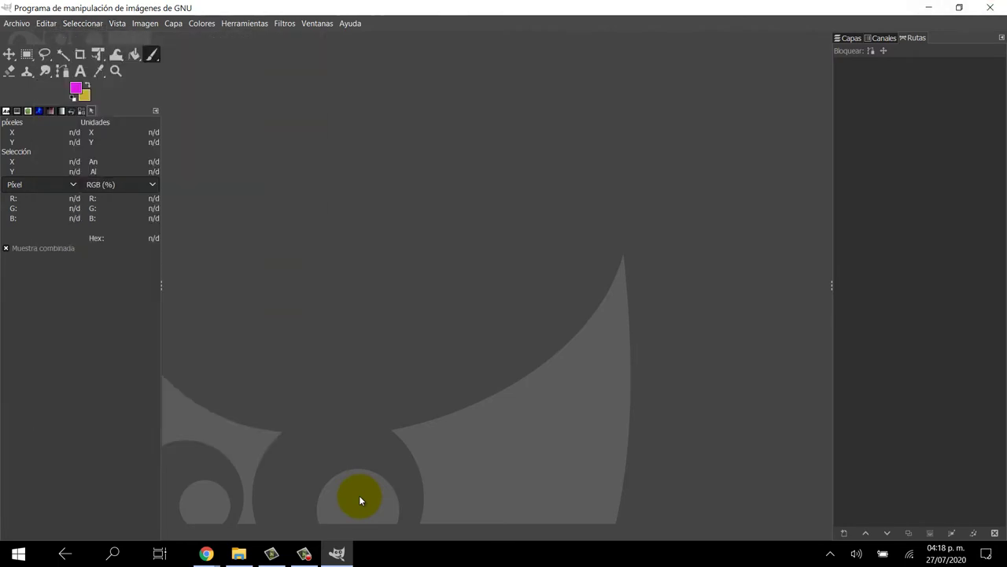
key("alt+a")
key("Right")
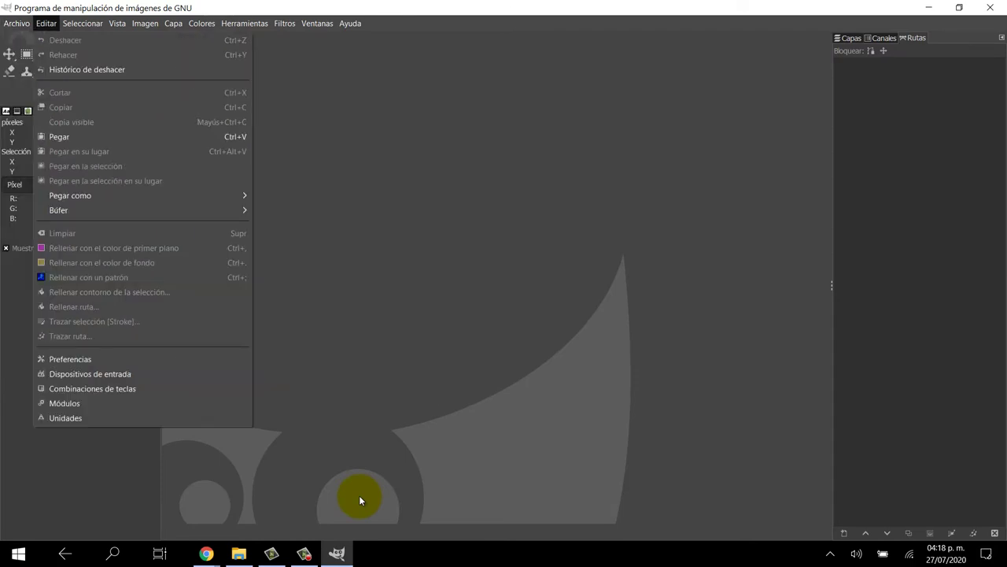
key("Right")
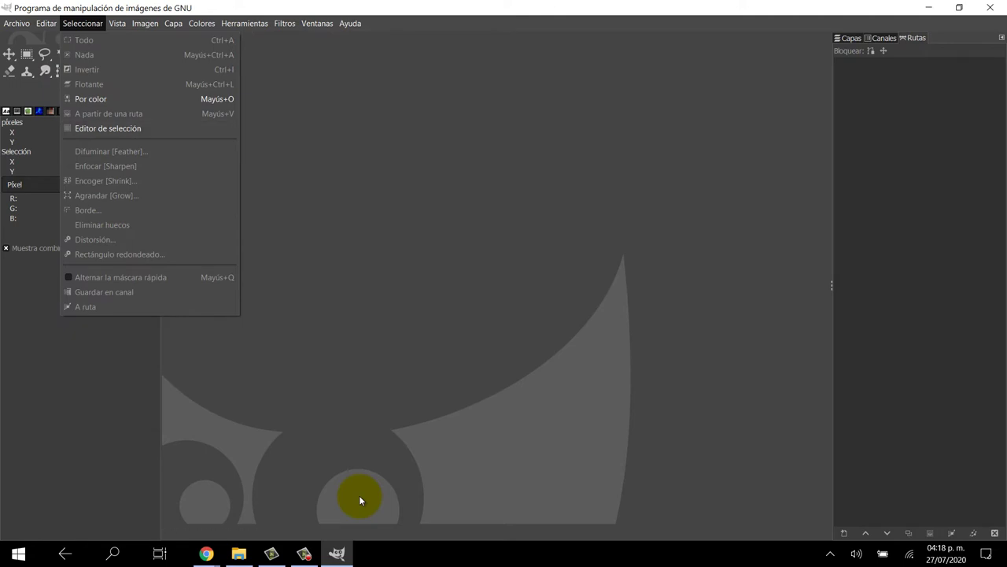
key("Up")
key("Right")
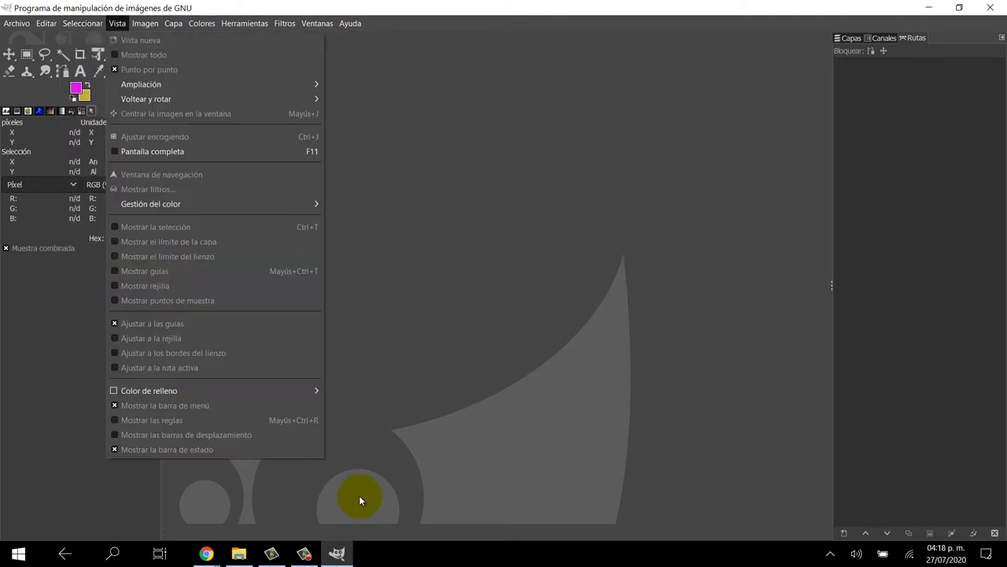
key("Right")
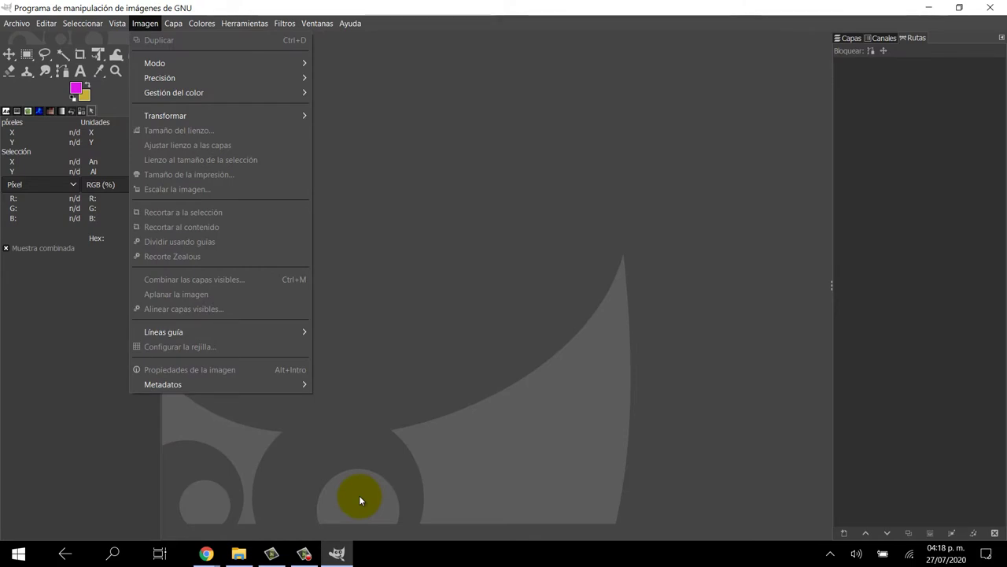
key("Down")
key("Down")
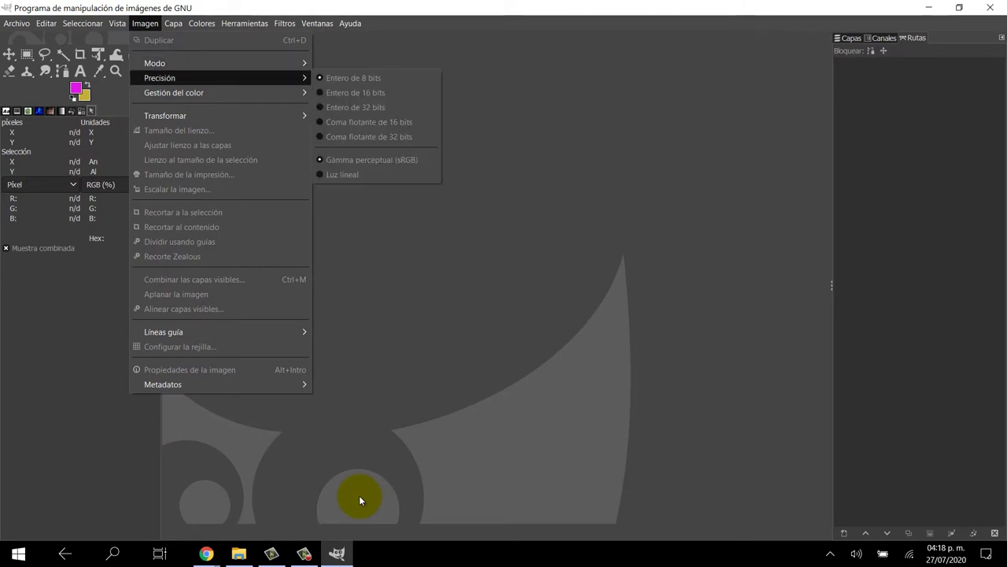
key("Up")
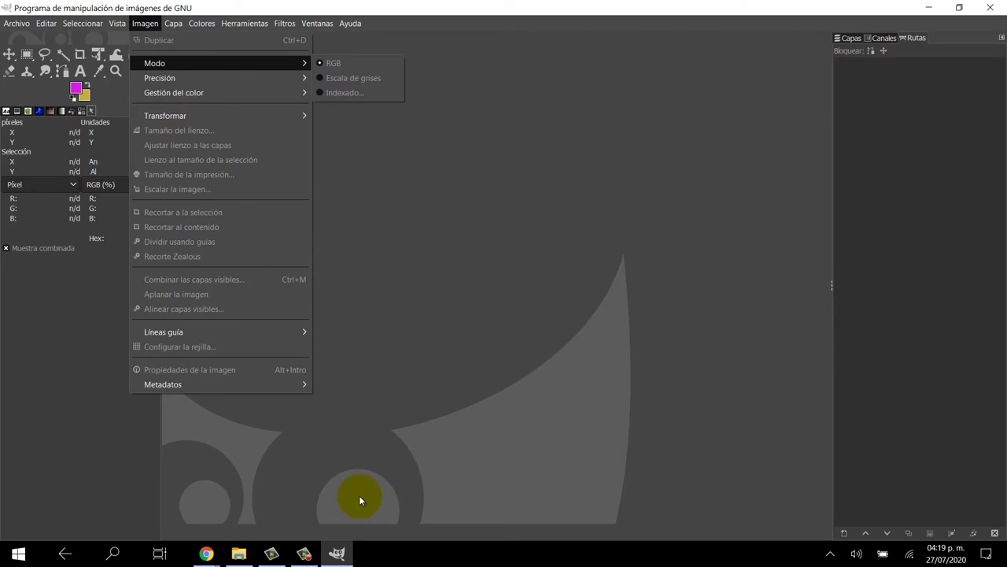
key("Down")
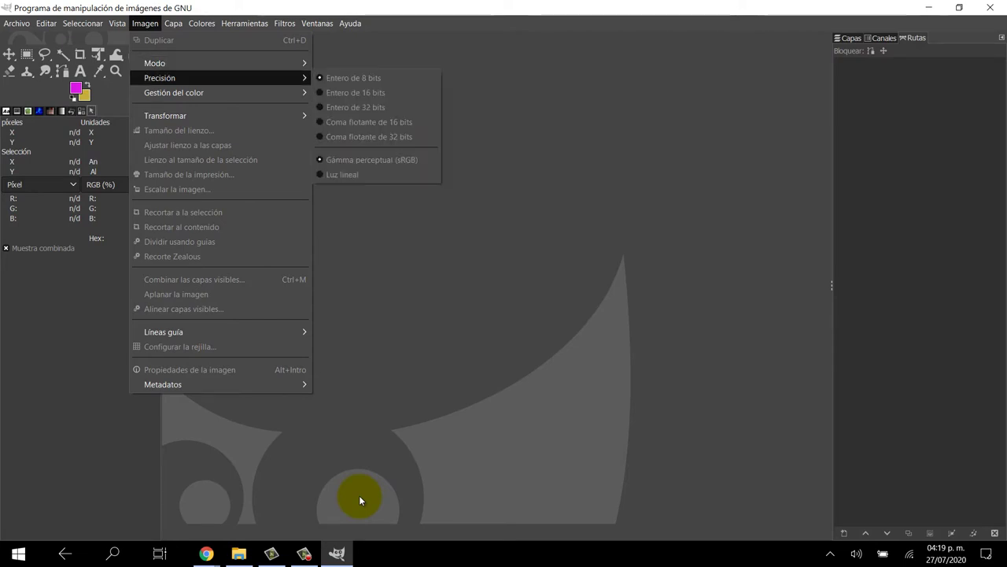
key("Down")
key("Right")
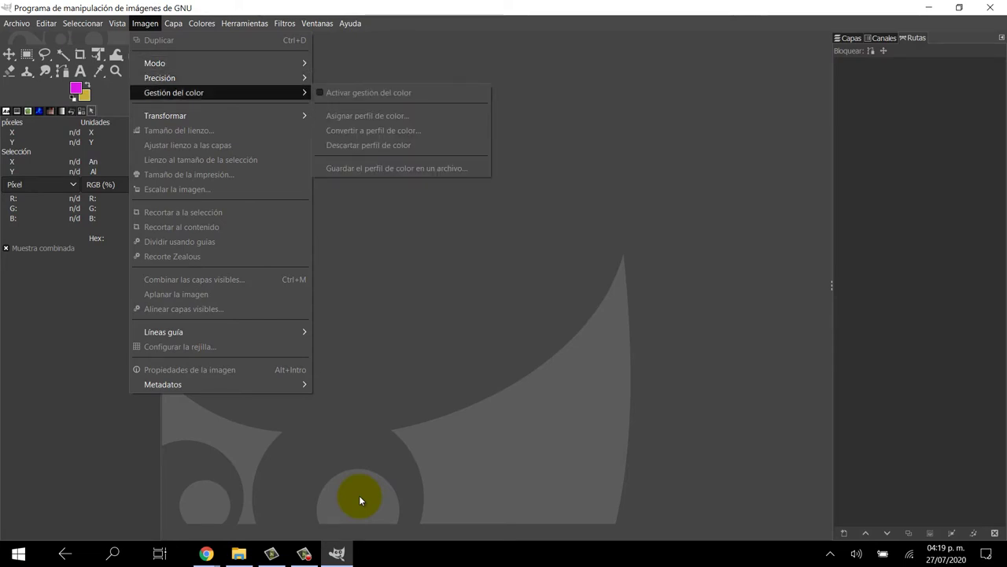
key("Right")
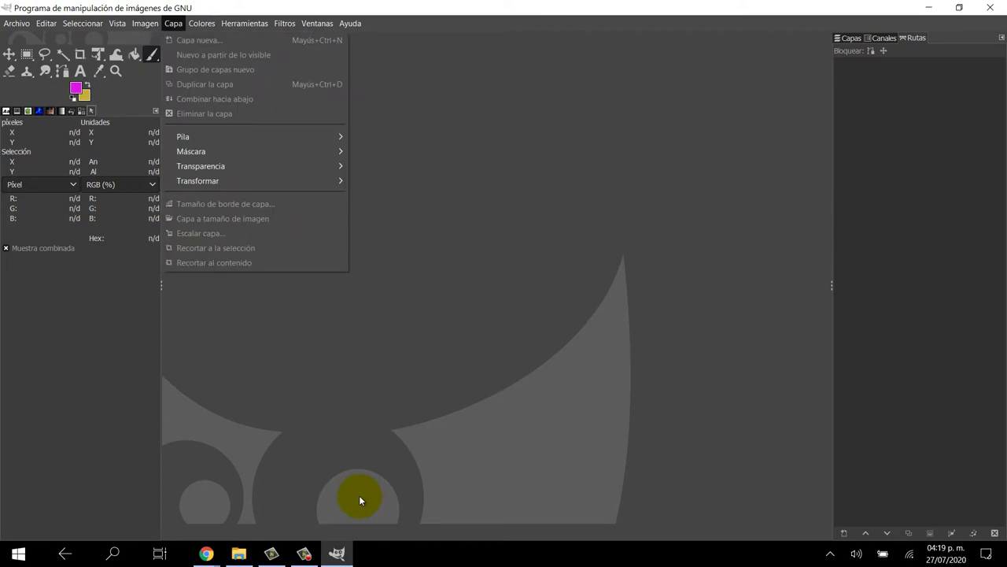
key("Down")
key("Right")
key("Down")
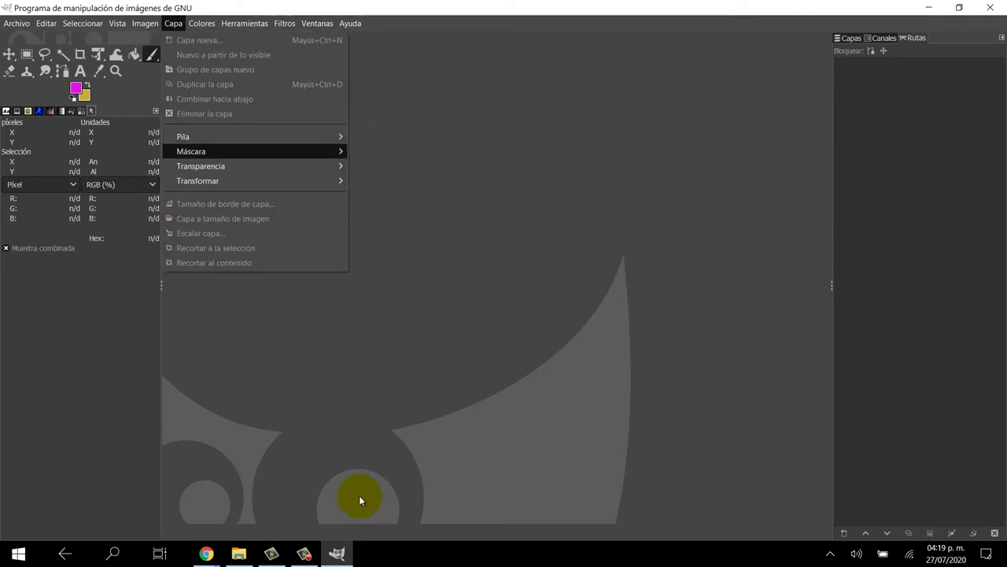
key("Down")
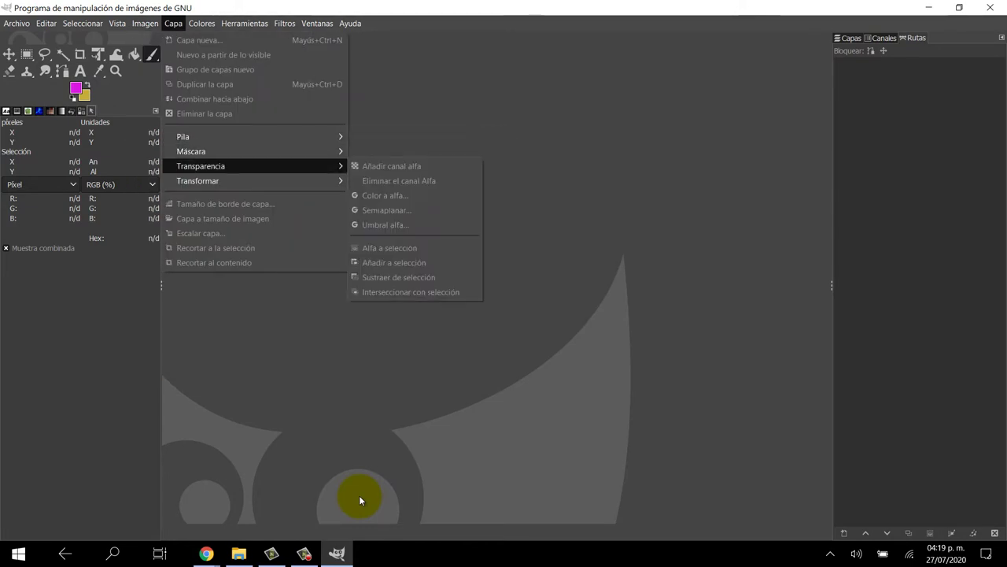
key("Down")
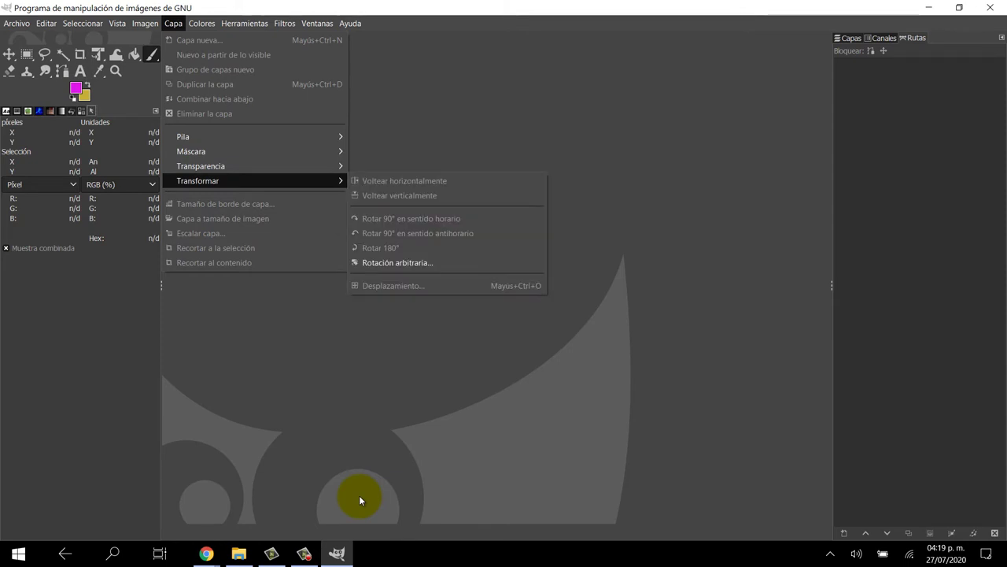
key("Left")
key("Escape")
key("Right")
key("Right")
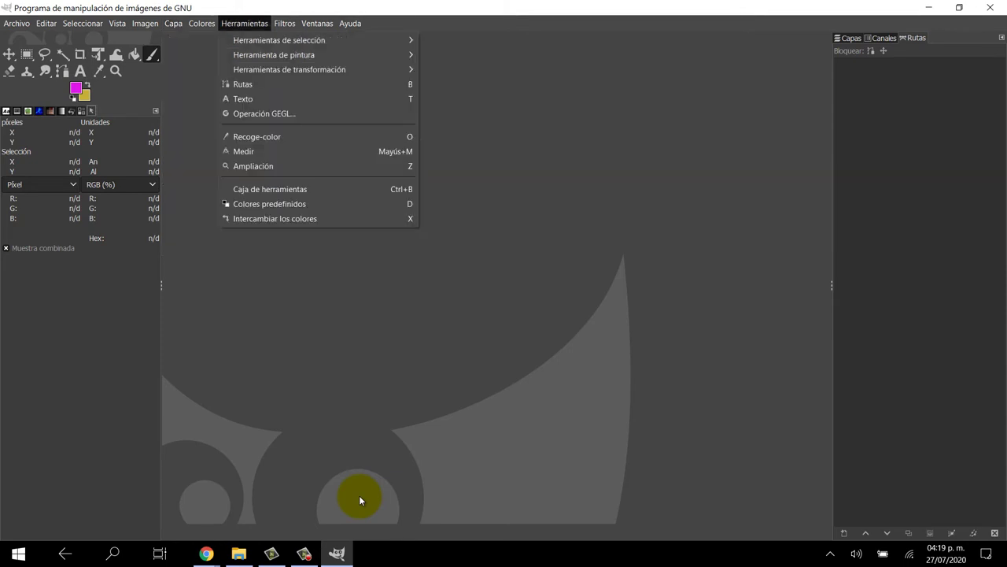
key("Left")
key("Left")
key("Right")
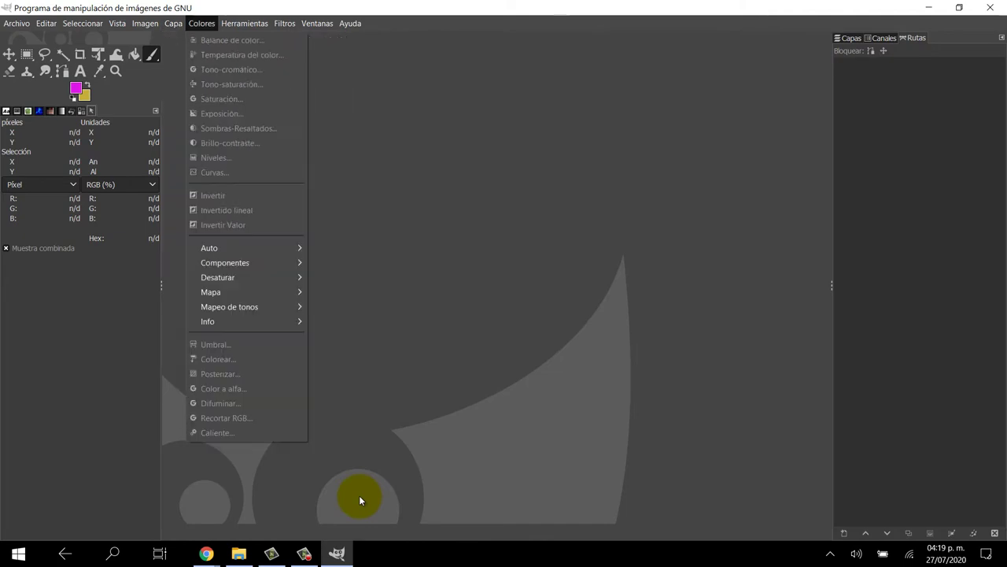
key("Right")
key("Right")
key("Right")
key("Right")
key("Left")
key("Left")
key("Left")
key("Left")
key("Left")
key("Right")
key("Down")
key("Down")
key("Right")
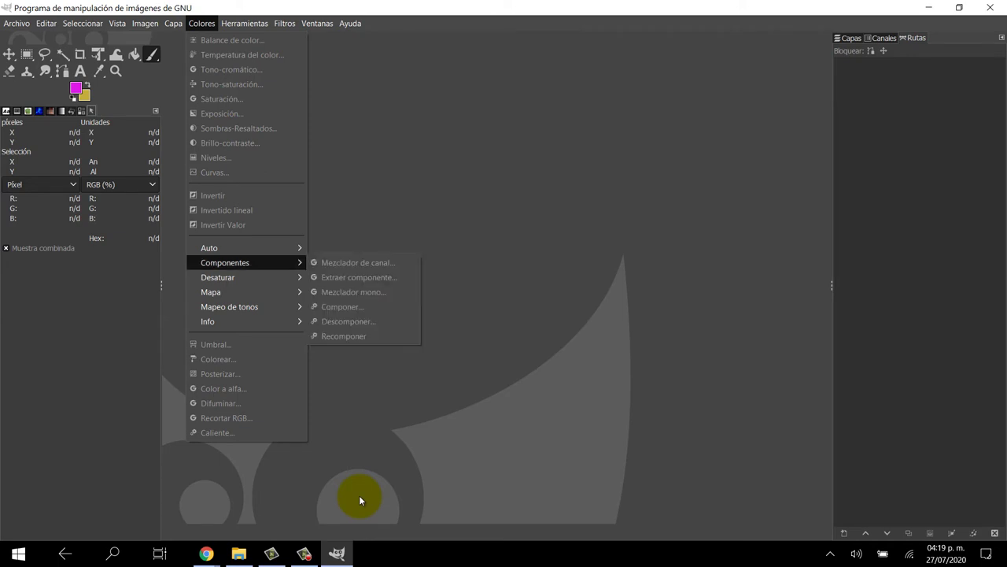
key("Down")
key("Down")
key("Down")
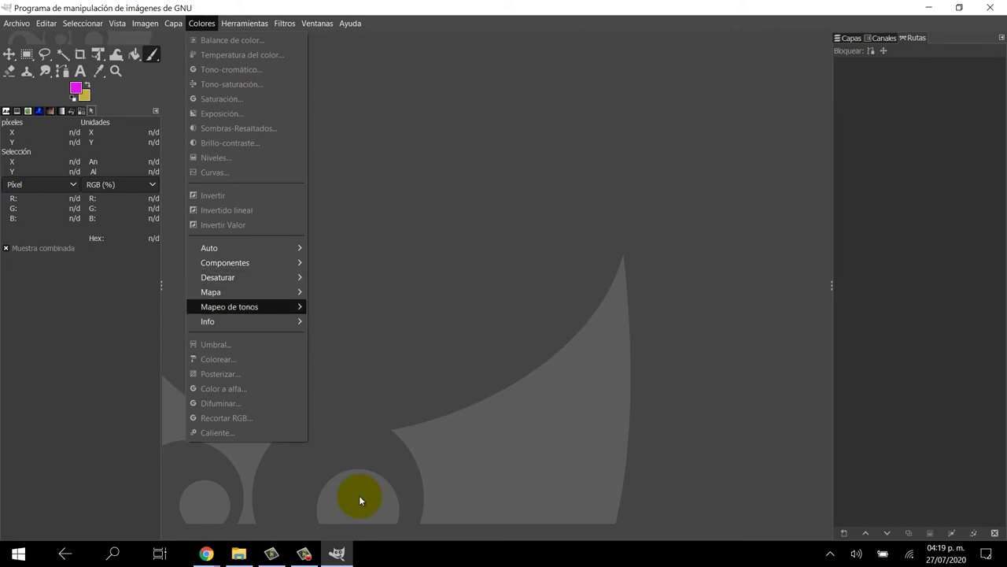
key("Right")
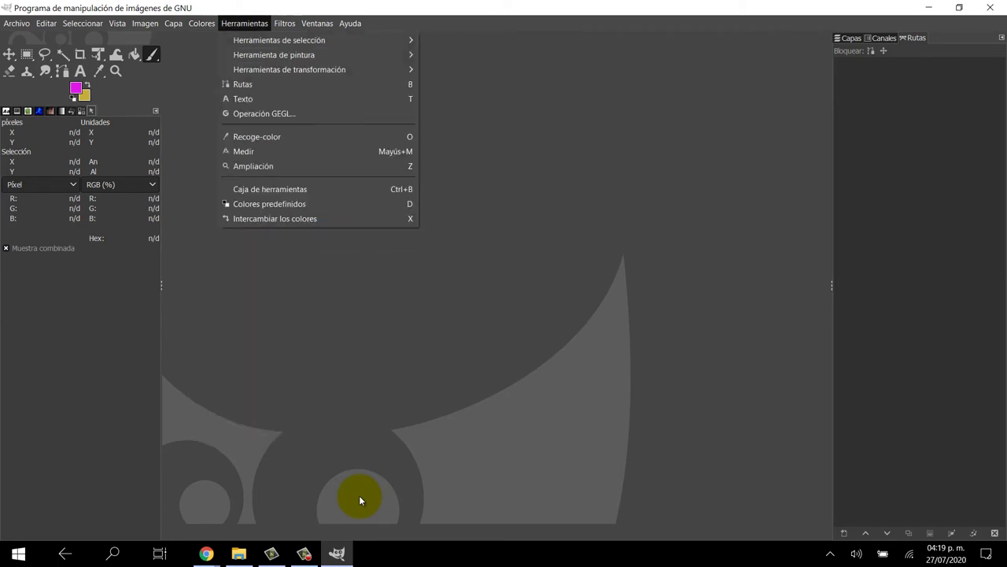
key("Down")
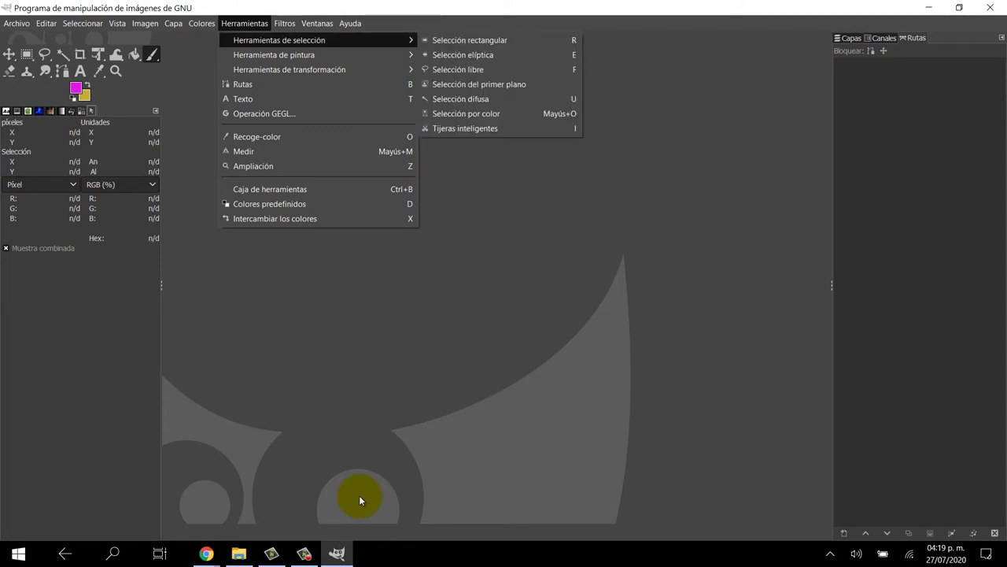
key("Down")
key("Down")
key("Up")
key("Up")
key("Right")
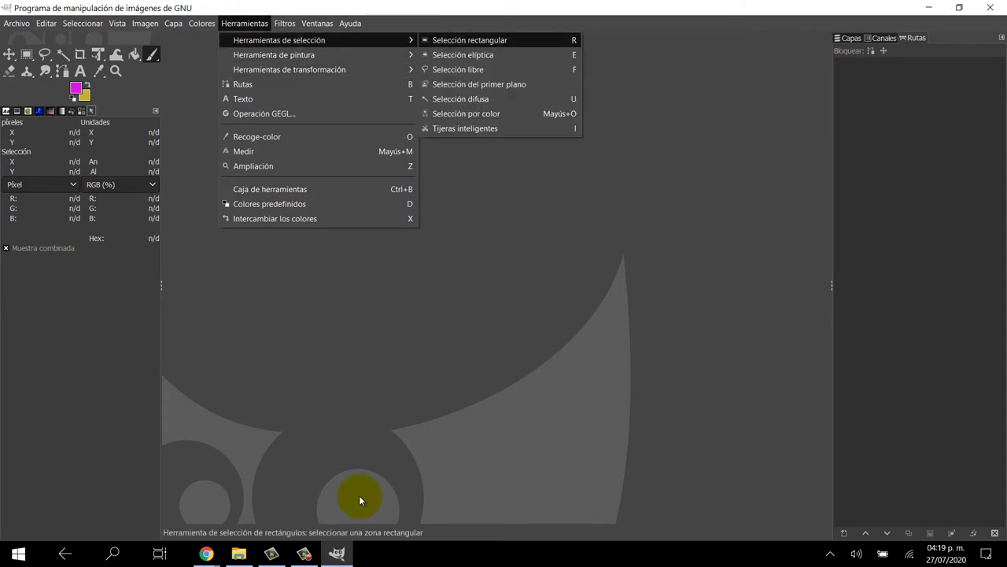
key("Down")
key("Left")
key("Down")
key("Down")
key("Up")
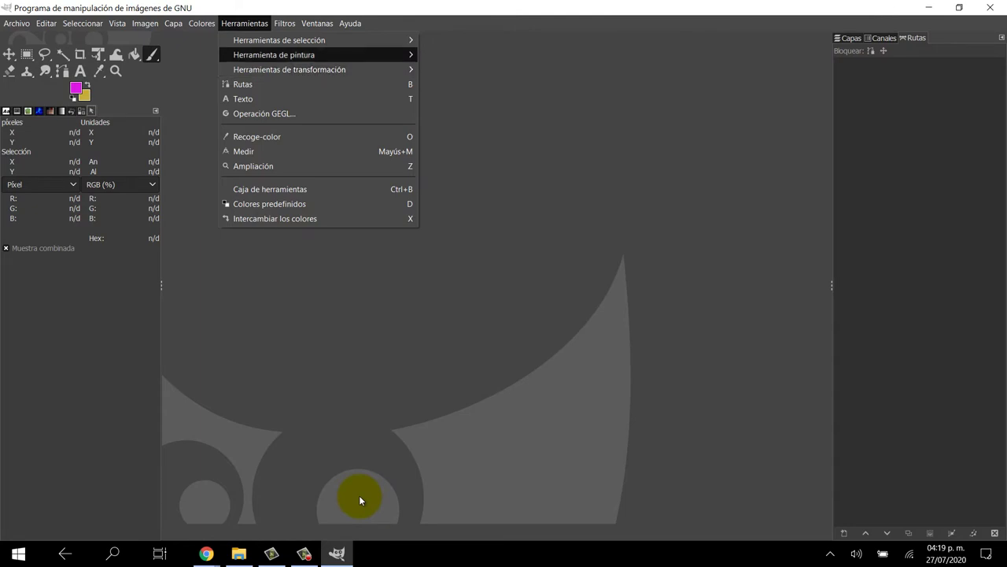
key("Right")
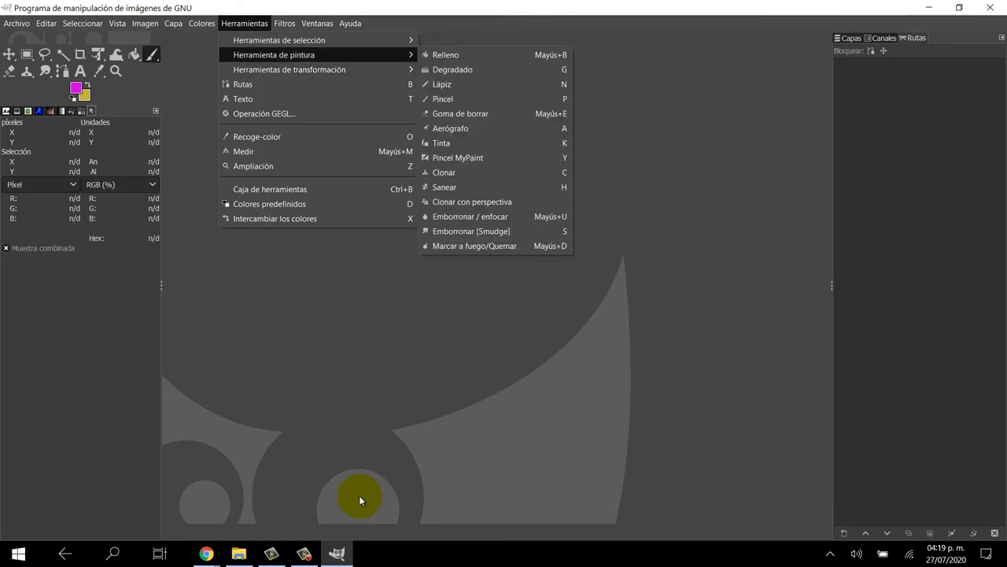
key("Left")
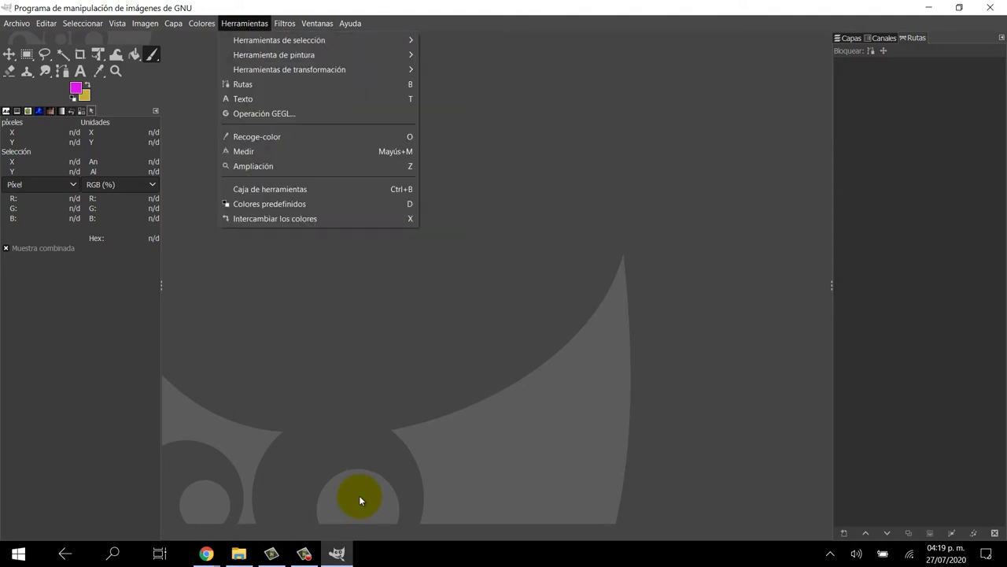
key("Down")
key("Down")
key("Down")
key("Down")
key("Down")
key("Down")
key("Left")
key("Left")
key("Left")
key("Left")
key("Left")
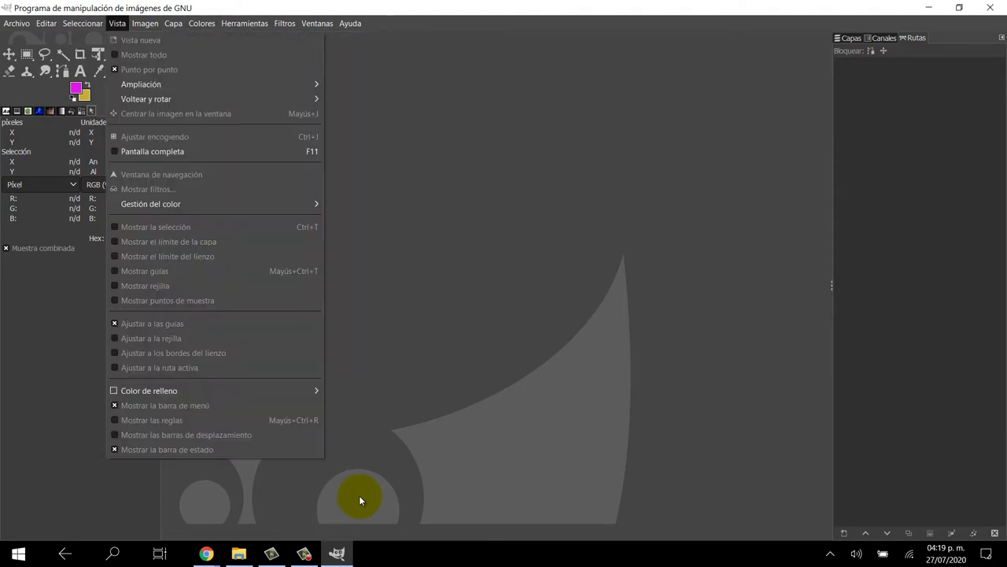
key("Left")
key("Left")
key("Left")
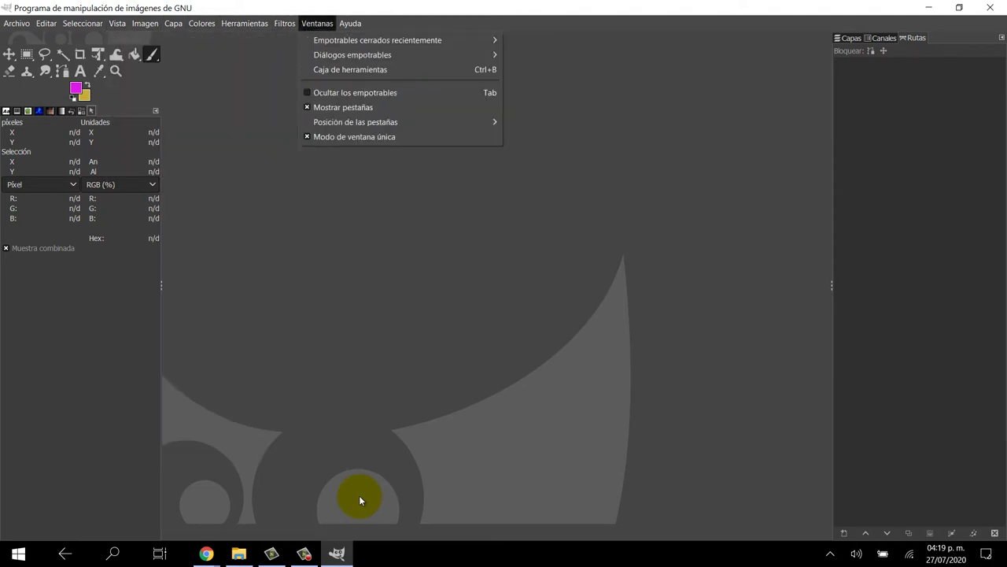
key("Left")
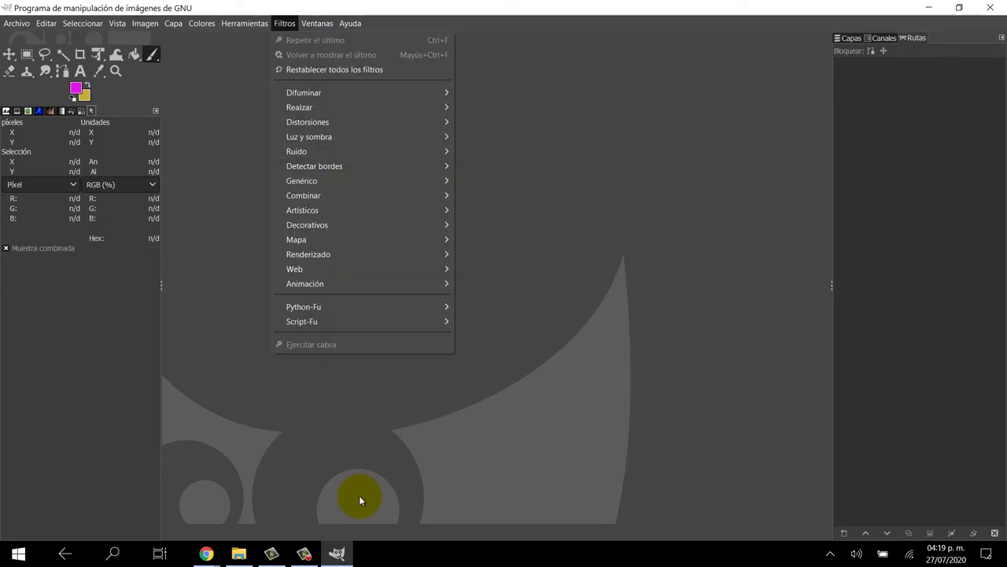
key("Escape")
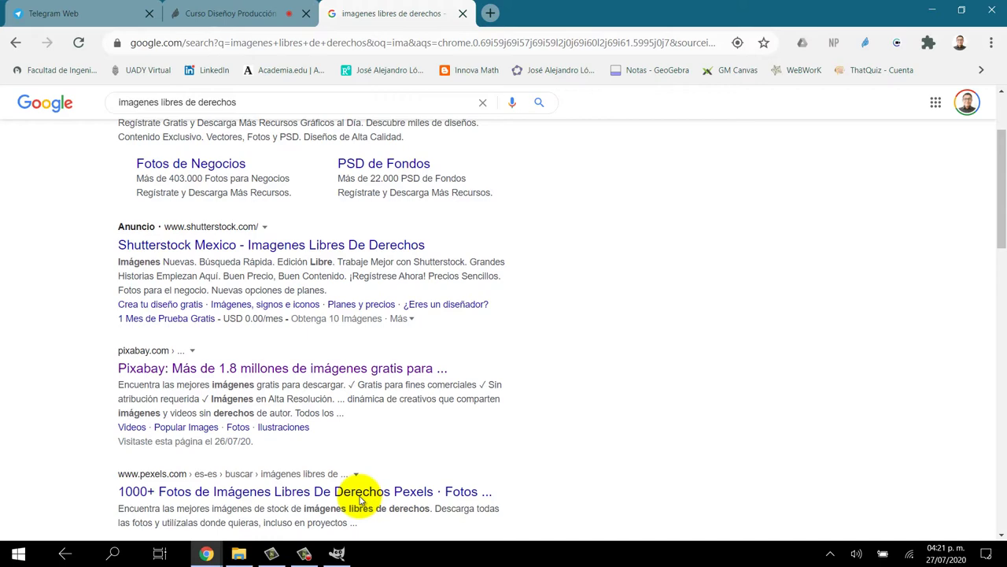
Scroll the 'imagenes libres de derechos' results and open the Pixabay result
scroll(359, 497, "down", 1)
key("Return")
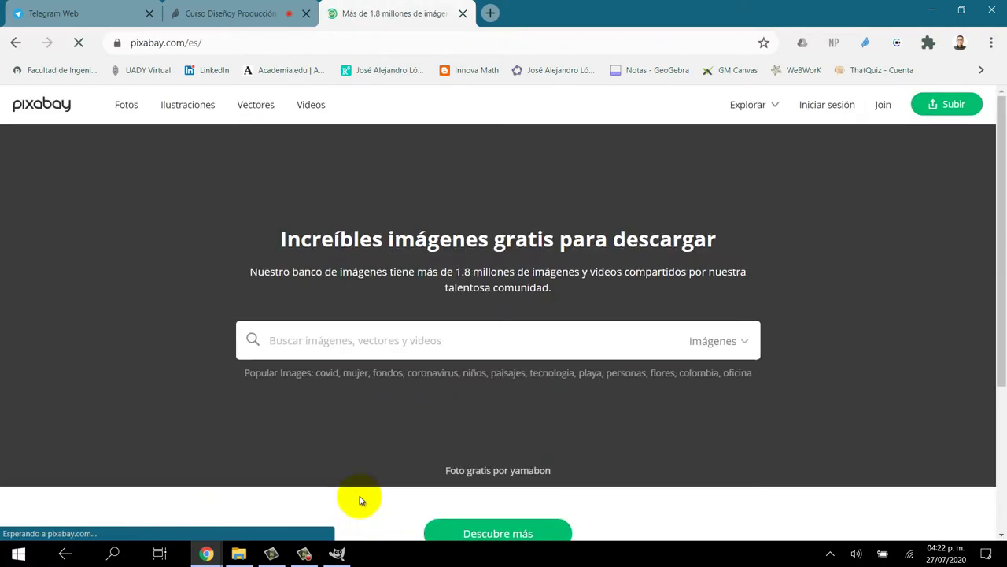
Scroll the Pixabay grid and open the multicolored parachute-above-clouds photo
scroll(359, 499, "down", 1)
scroll(359, 502, "down", 3)
scroll(359, 501, "down", 3)
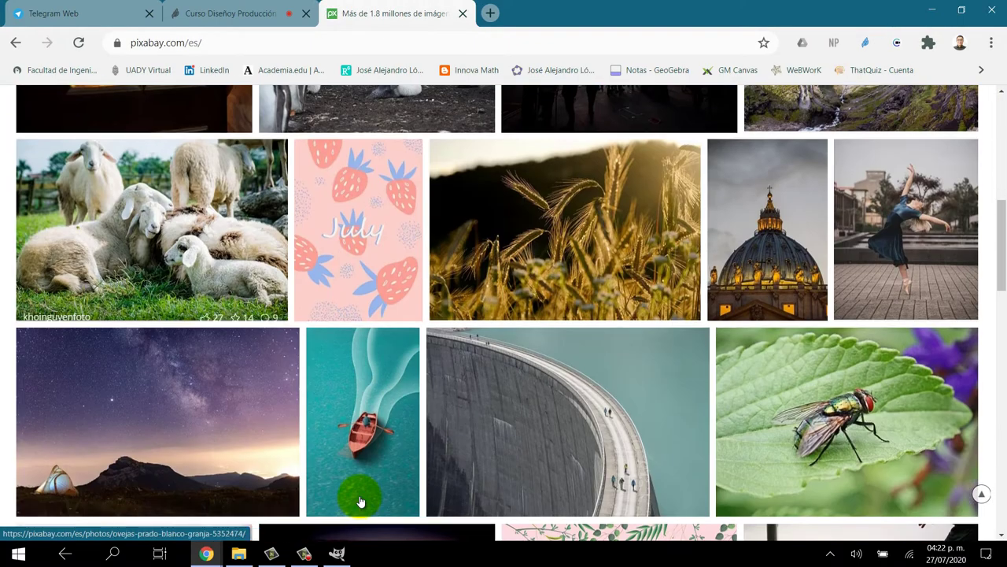
scroll(360, 501, "down", 1)
scroll(360, 501, "down", 2)
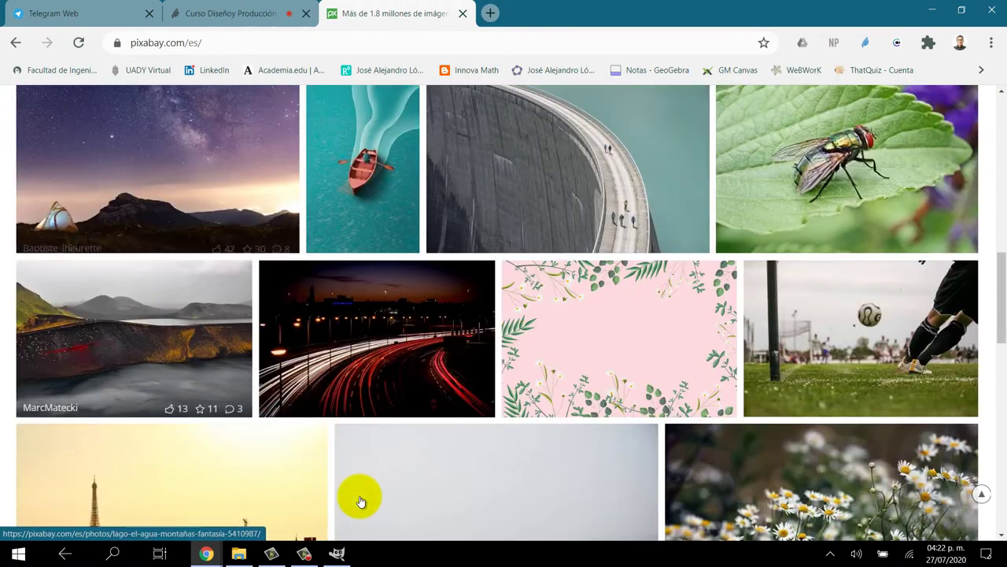
scroll(359, 502, "down", 2)
scroll(359, 501, "down", 1)
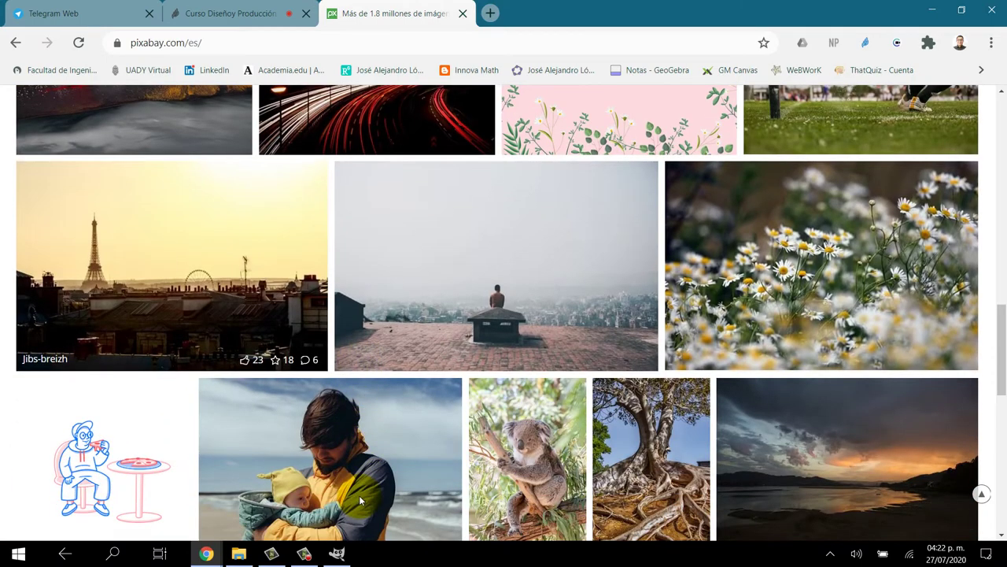
scroll(359, 502, "up", 1)
scroll(360, 502, "down", 2)
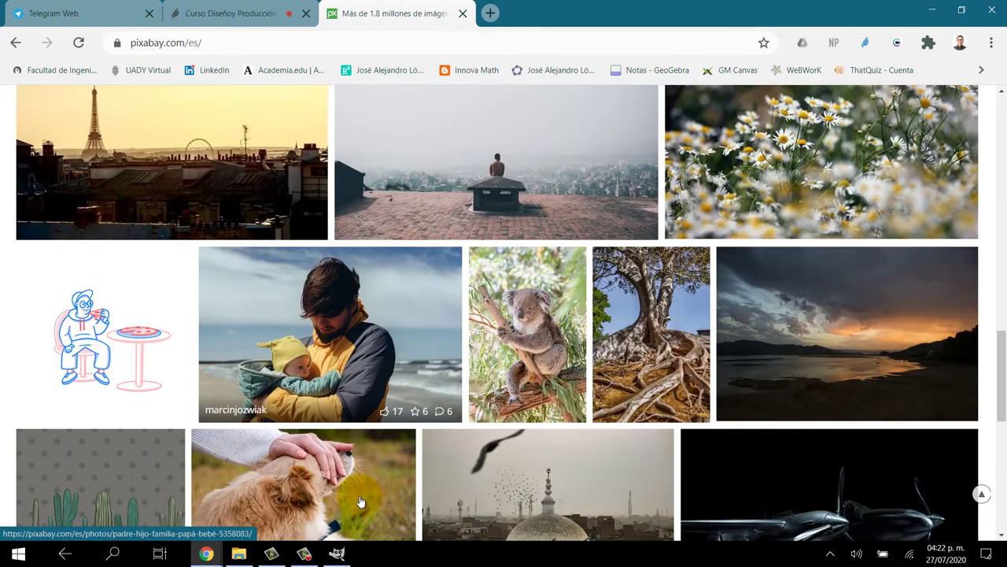
scroll(360, 501, "down", 2)
scroll(360, 501, "down", 2)
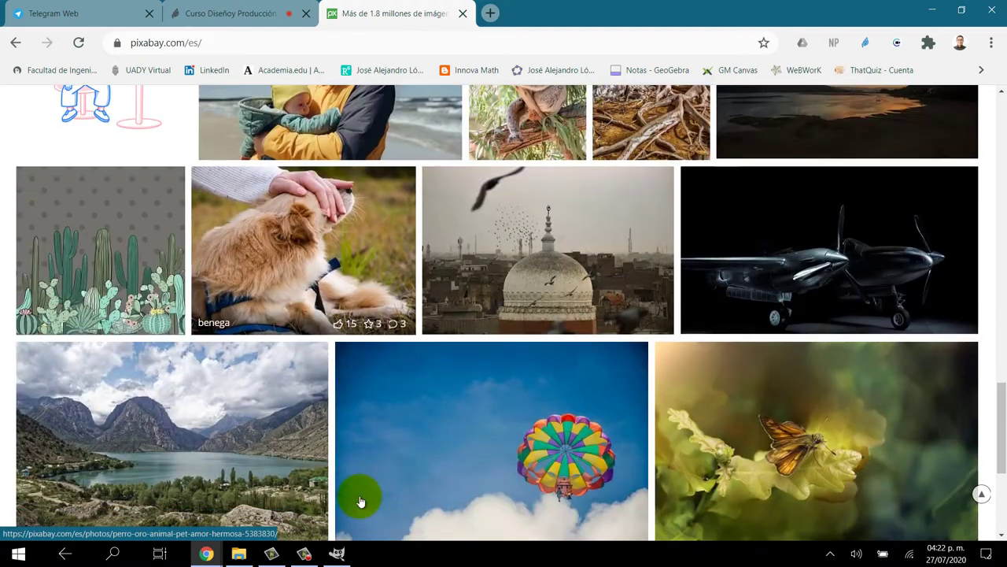
scroll(360, 501, "down", 1)
scroll(360, 502, "down", 2)
scroll(360, 502, "up", 2)
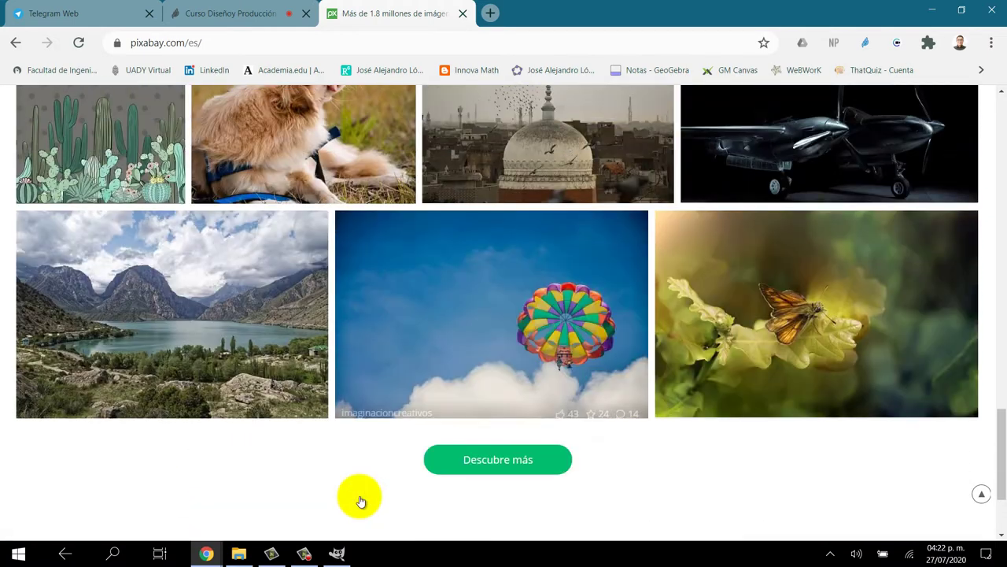
left_click(360, 501)
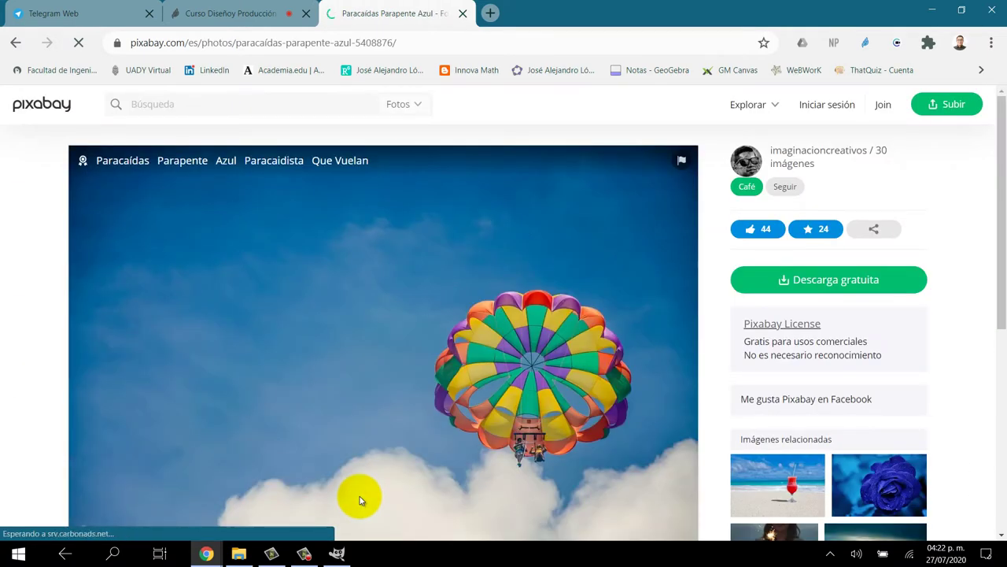
Download the parachute photo at 1920×1271 and bring GIMP back to the front
scroll(360, 502, "down", 2)
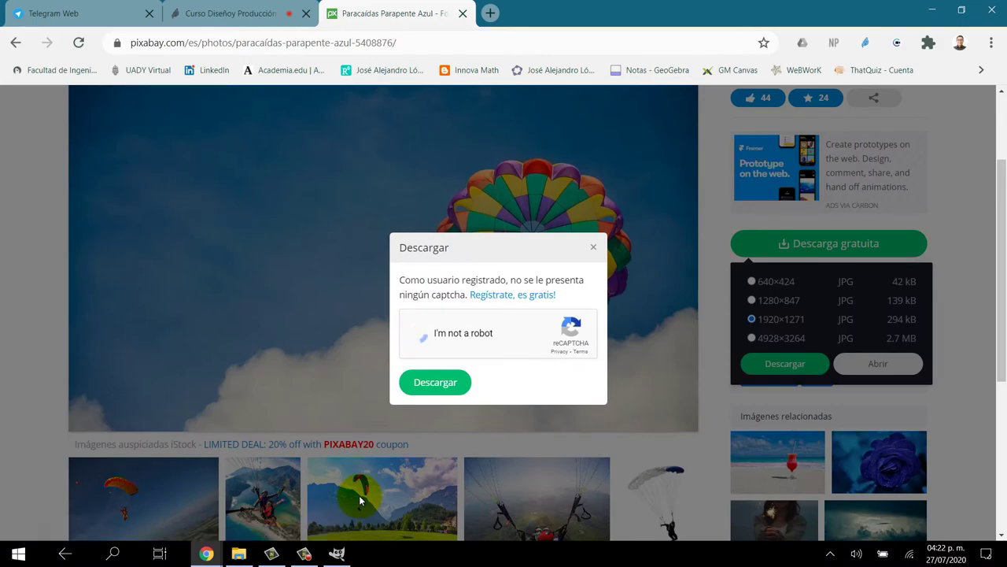
left_click(435, 382)
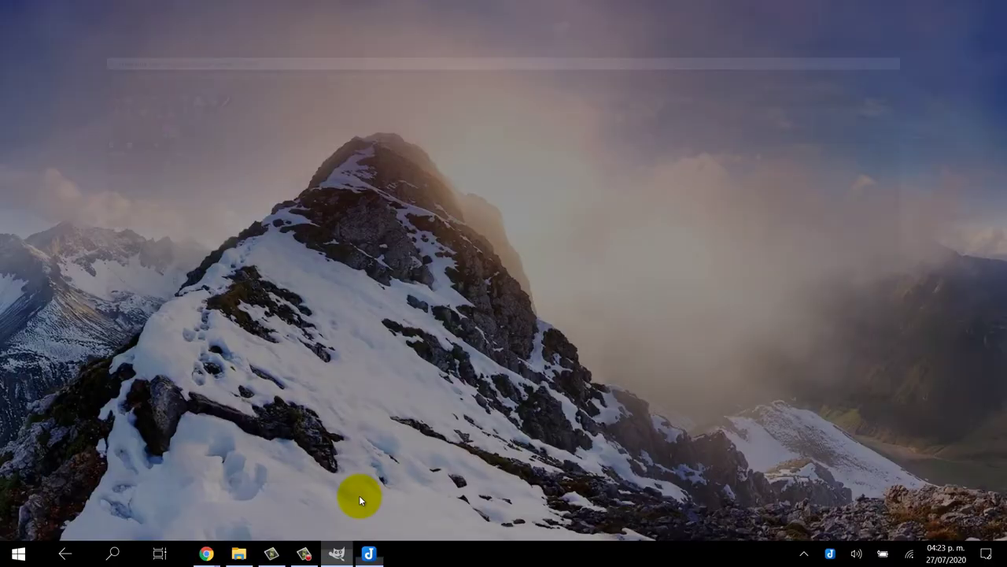
left_click(359, 501)
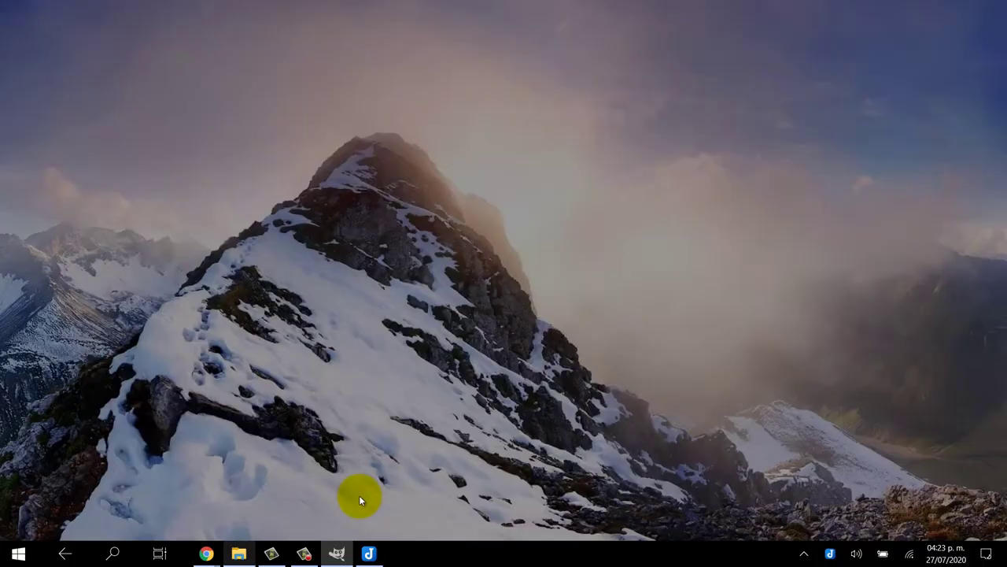
Drag parachute-5408876_1920 from Descargas onto the GIMP canvas to open it
left_click(360, 501)
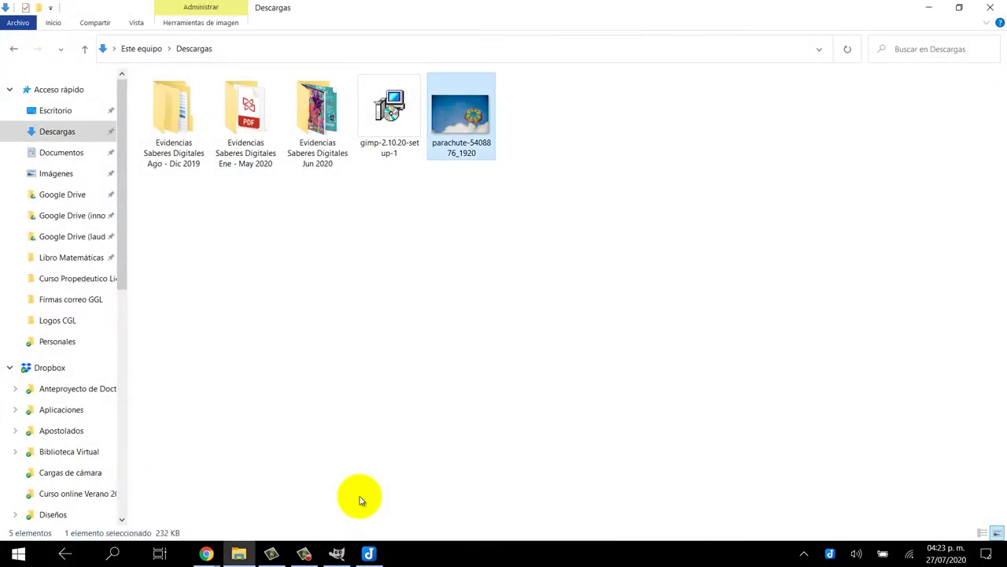
left_click_drag(462, 118, 337, 553)
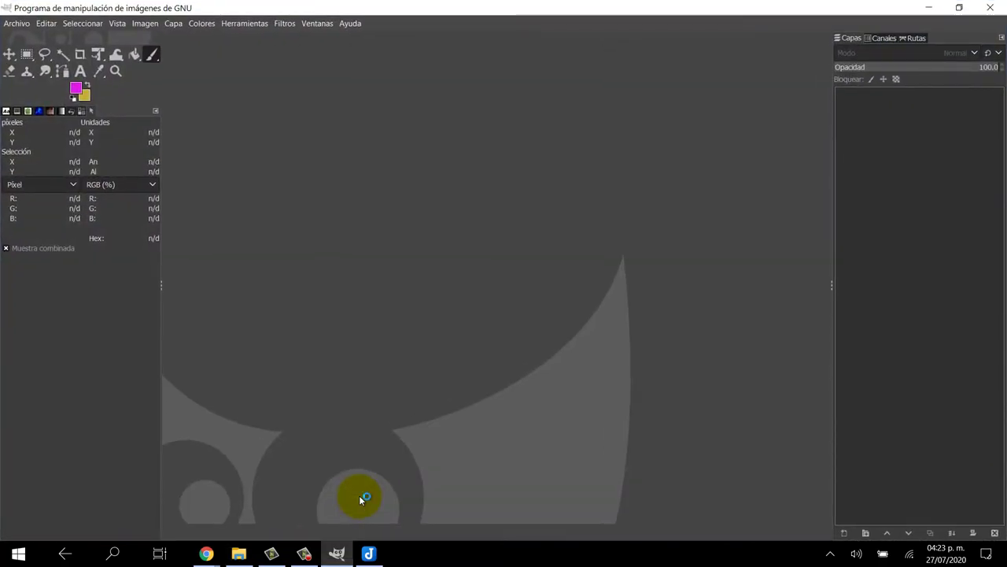
left_click_drag(361, 499, 361, 500)
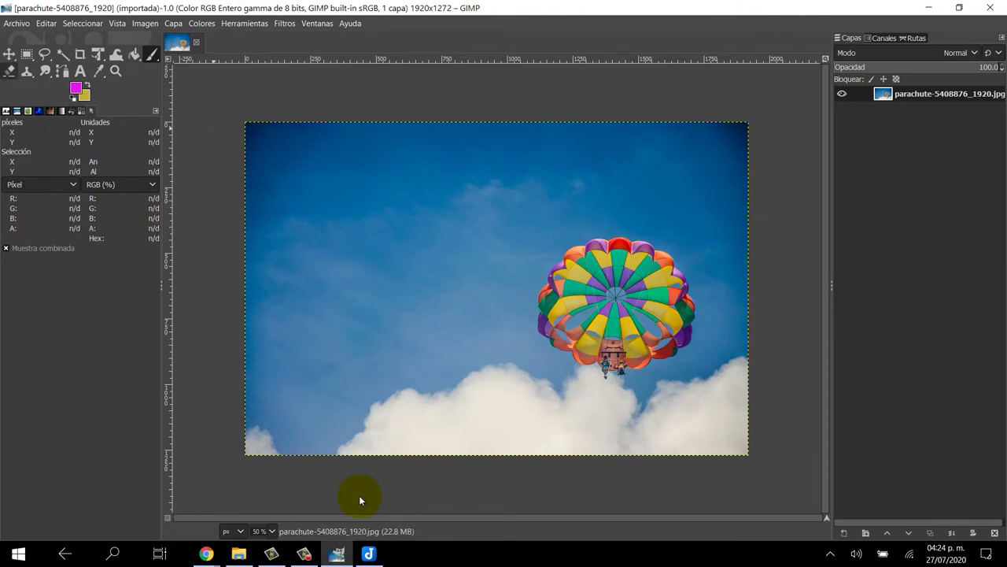
Activate the Move tool, then cycle through the open windows
key("m")
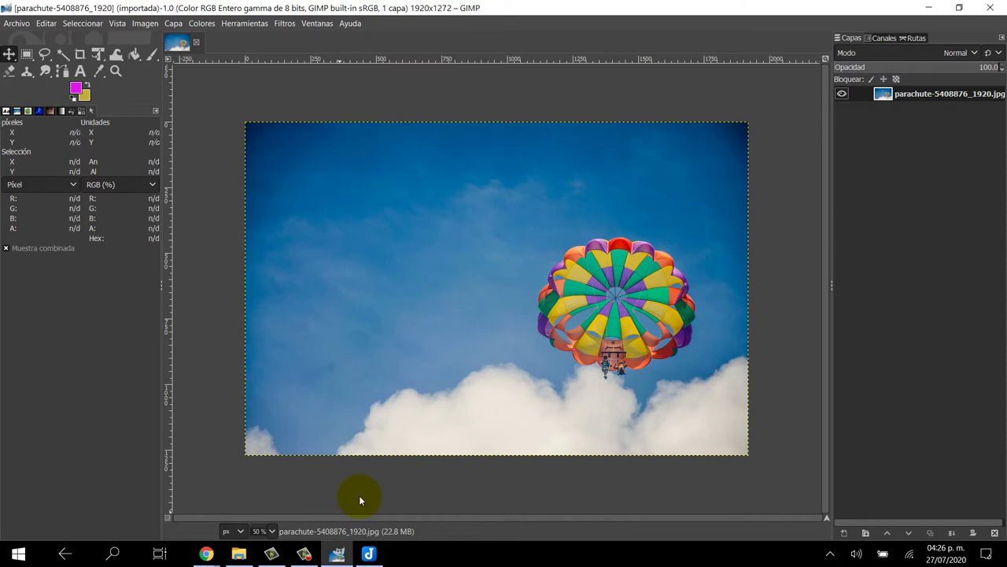
key("Right")
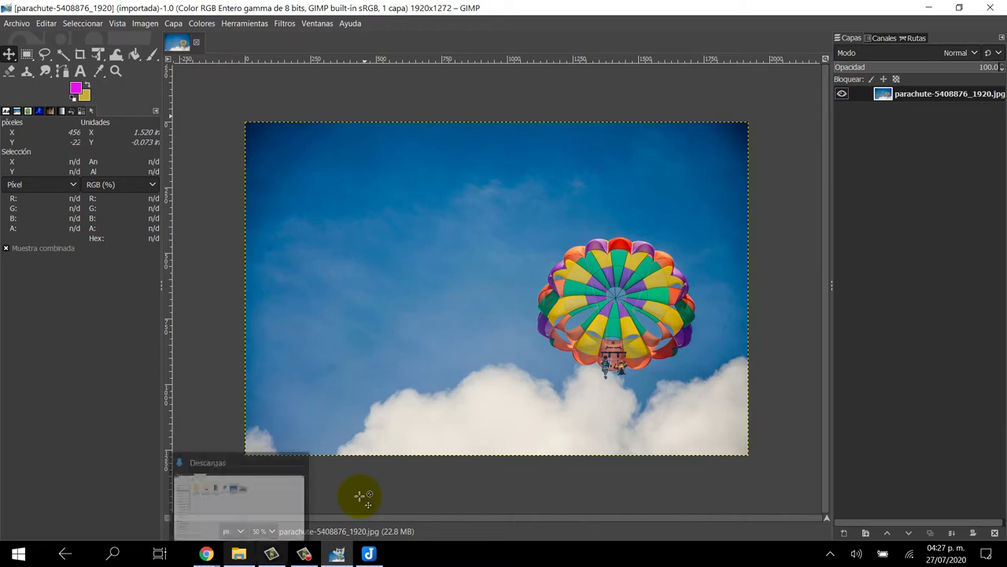
key("Right")
Bring up the Downloads window to add action-1838330_1920.jpg as a second layer
key("Right")
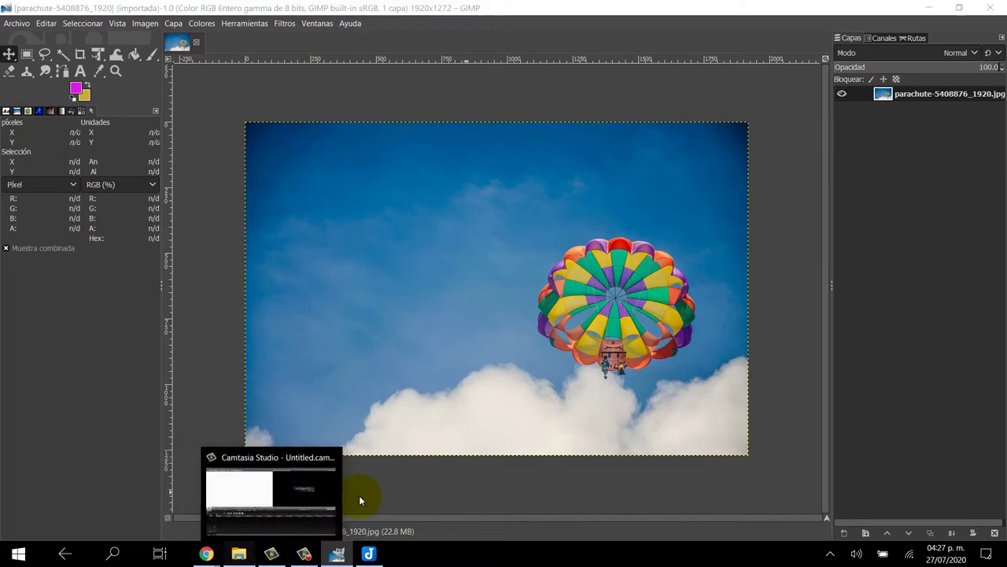
key("Left")
key("Left")
key("Return")
key("Right")
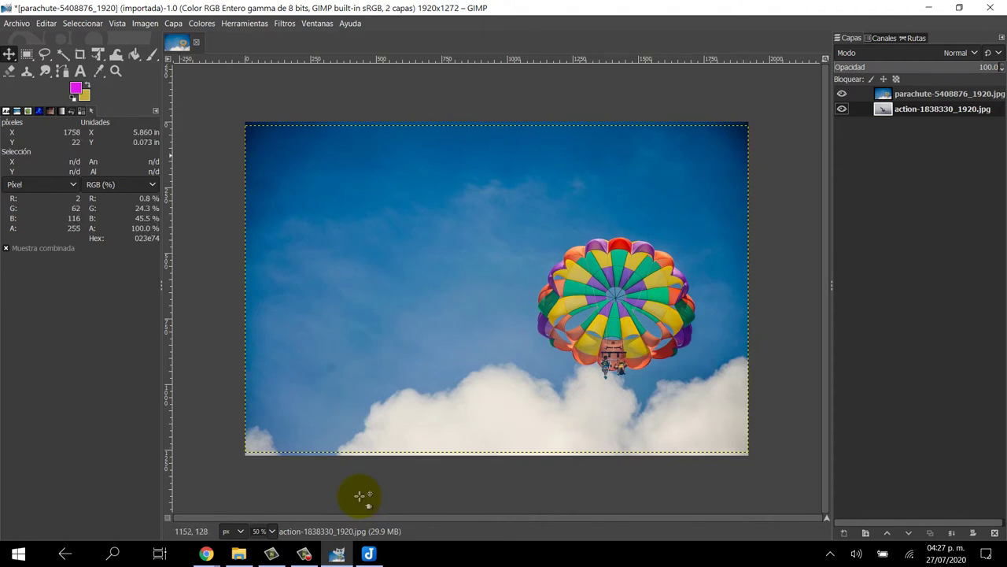
Make the falling-man layer active and raise it above the parachute layer
key("Page_Up")
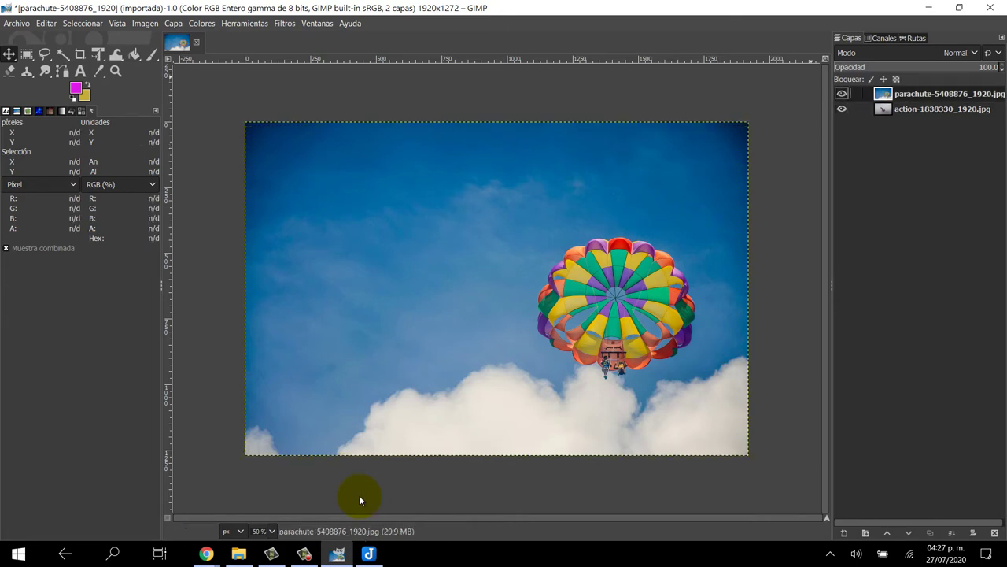
left_click(942, 109)
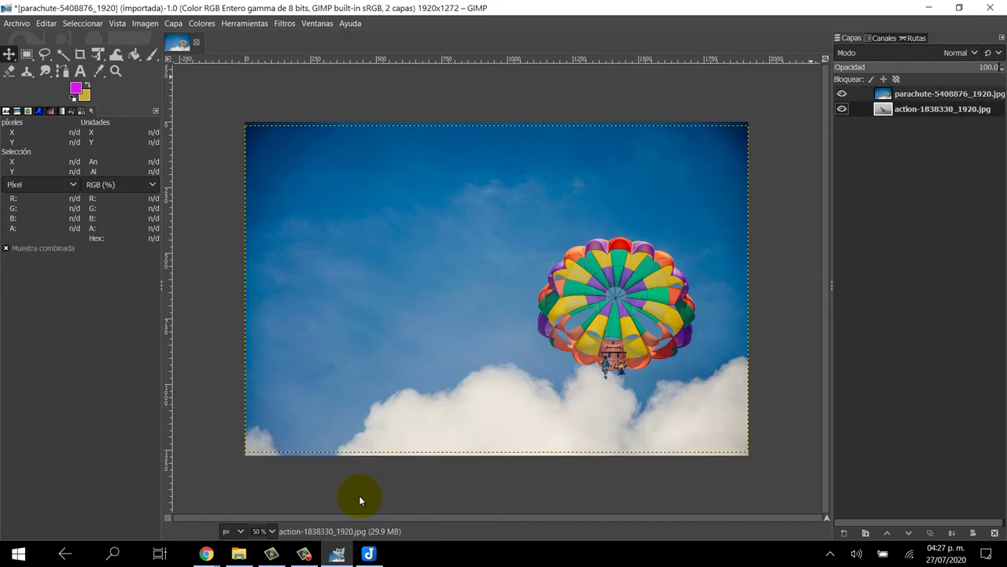
left_click(887, 533)
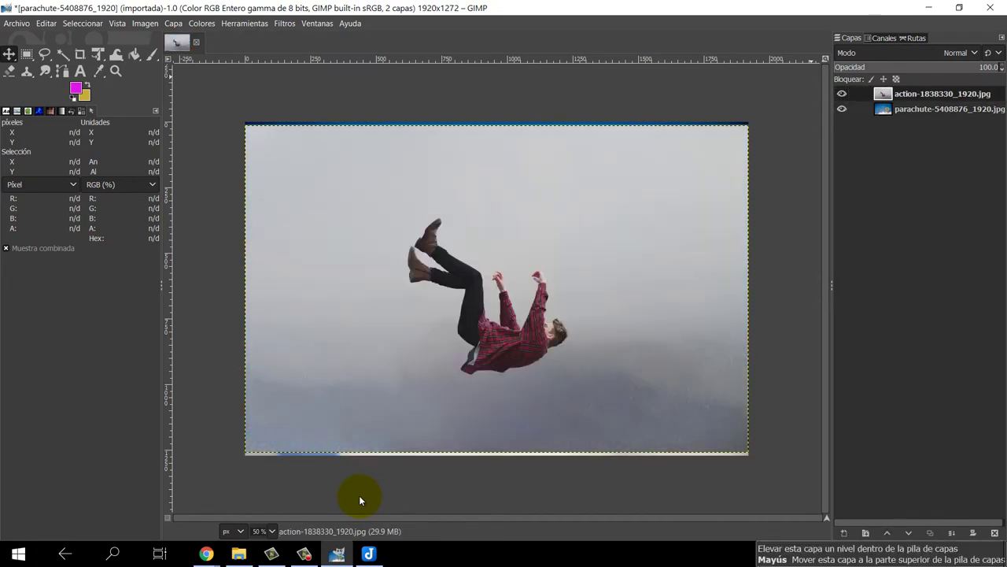
left_click(908, 532)
left_click(887, 533)
key("ctrl+z")
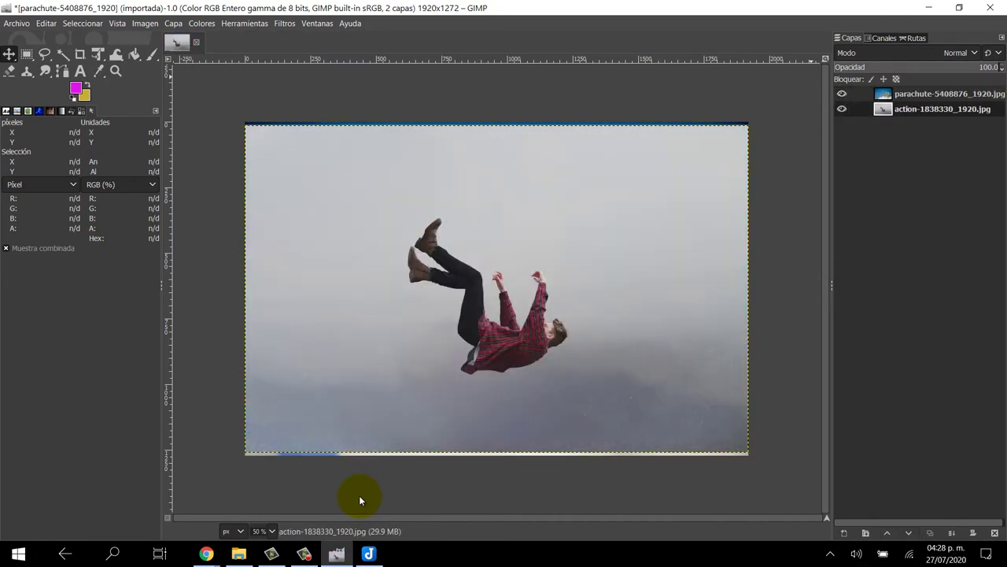
key("ctrl+y")
key("ctrl+z")
key("ctrl+y")
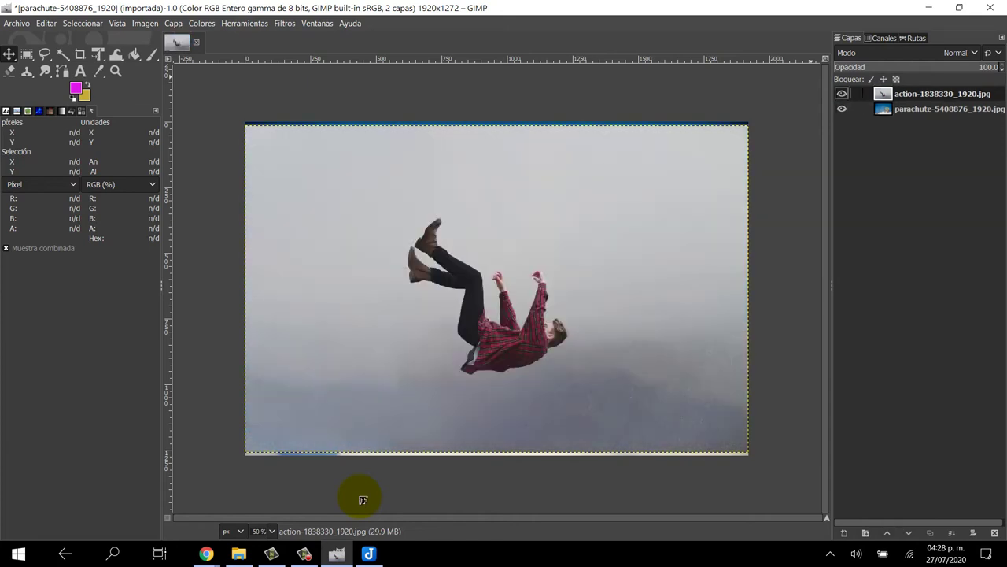
Settle the stacking order so the falling-man layer stays on top of the parachute layer
left_click_drag(942, 109, 901, 97)
left_click_drag(362, 498, 360, 500)
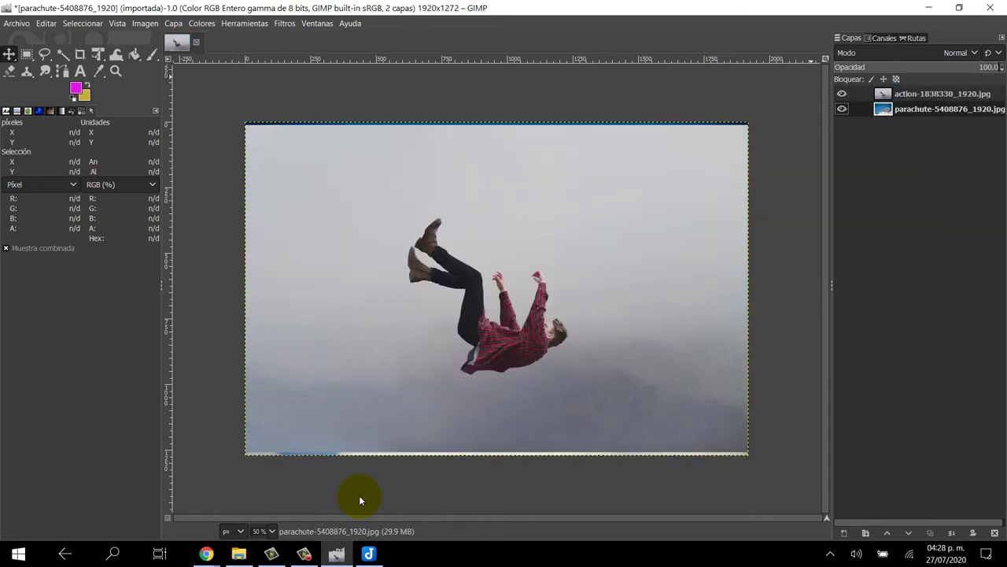
key("Page_Up")
key("shift+Page_Down")
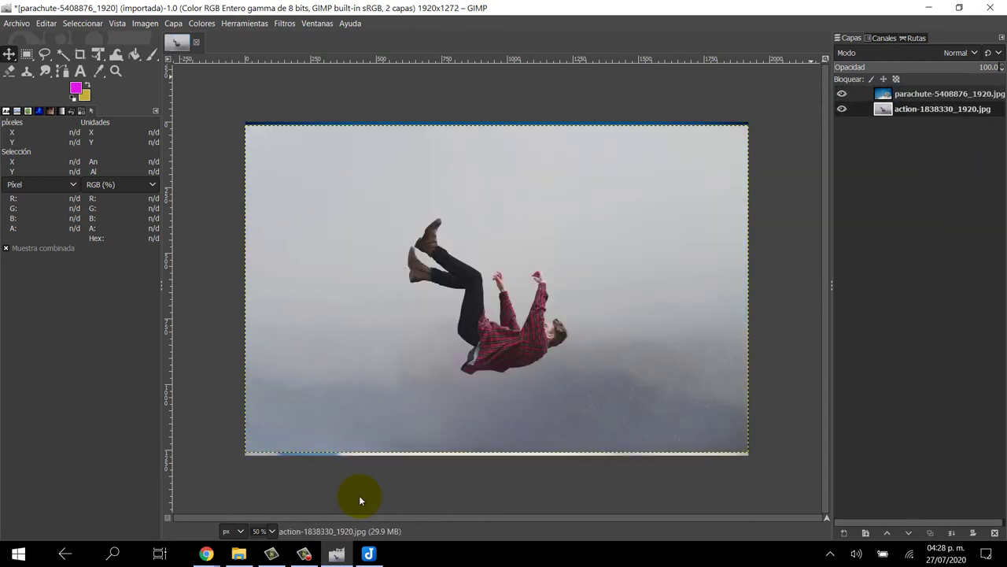
key("shift+Page_Up")
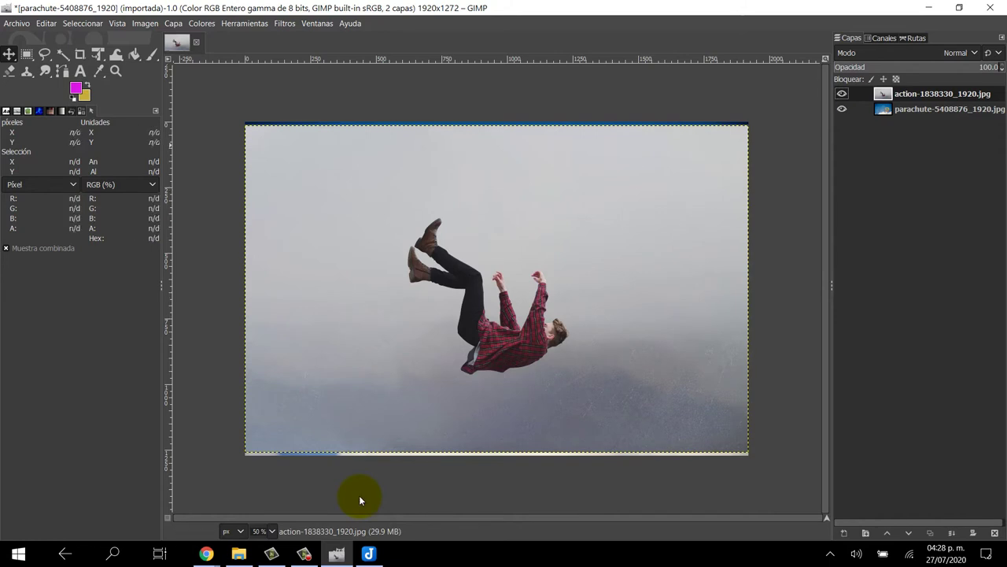
key("u")
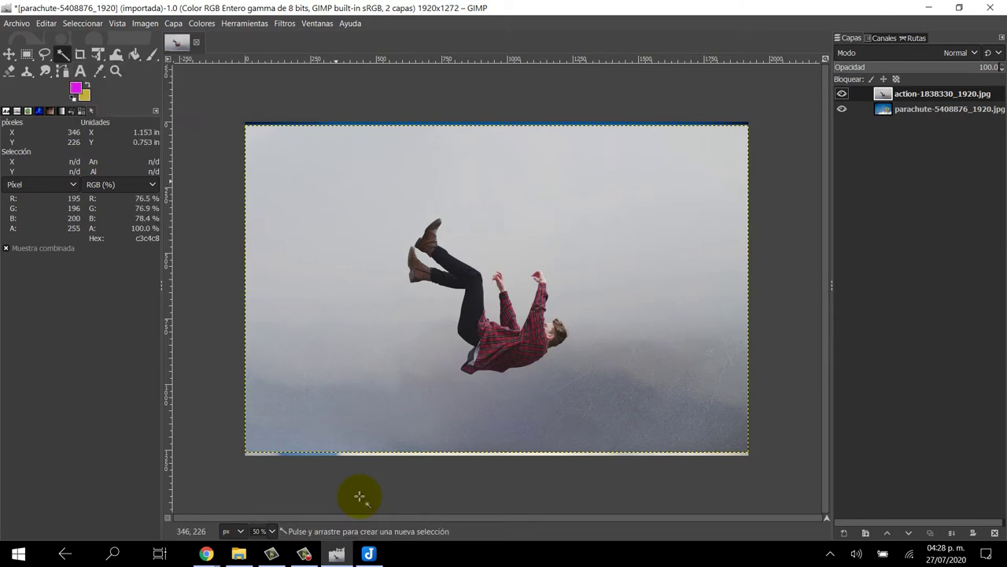
Fuzzy-select the grey sky around the falling man, dragging to tune the threshold
left_click(359, 496)
left_click_drag(359, 496, 487, 303)
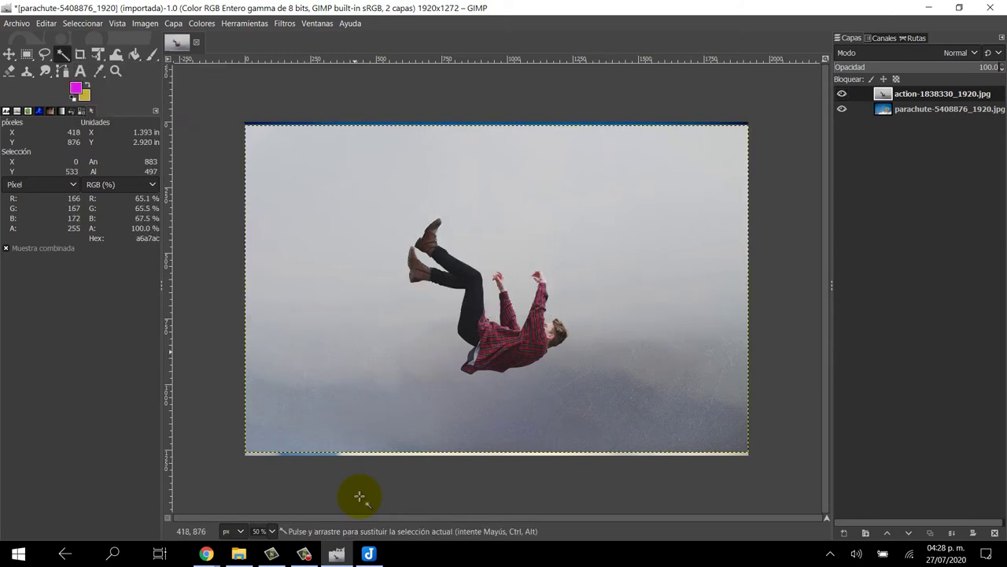
left_click_drag(488, 195, 708, 386)
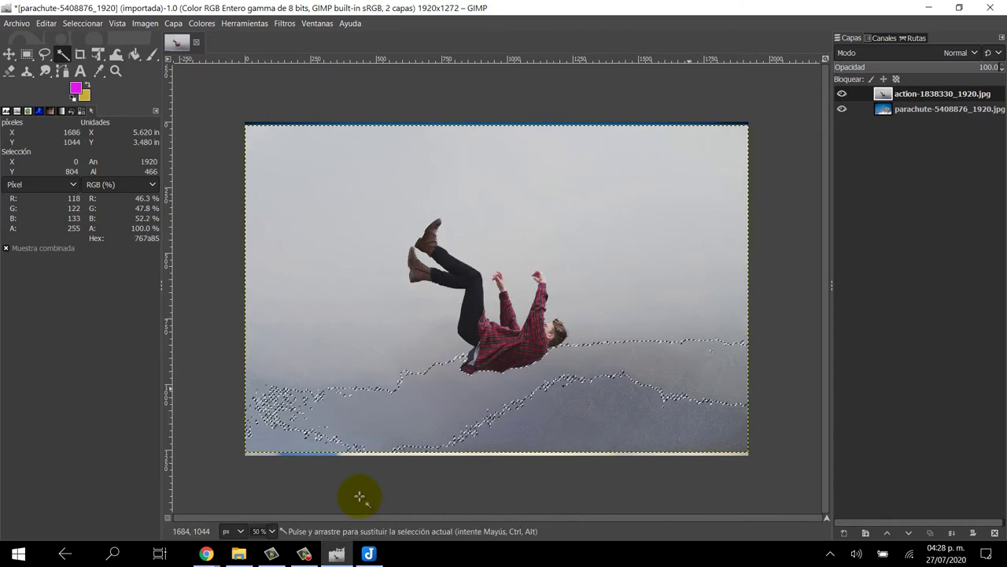
mouse_move(701, 379)
left_mouse_down()
mouse_move(380, 321)
mouse_move(412, 153)
left_mouse_up()
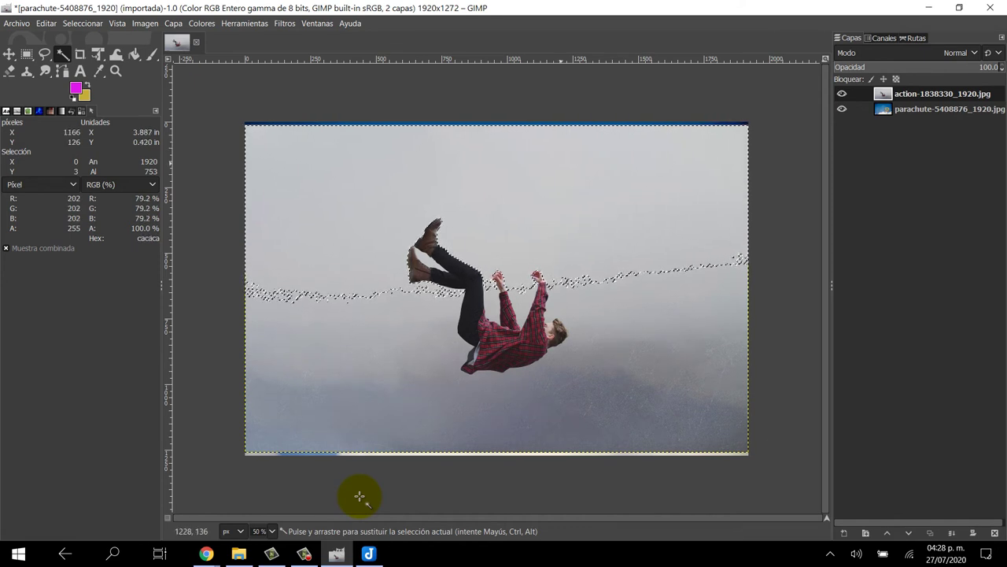
left_click_drag(359, 495, 359, 490)
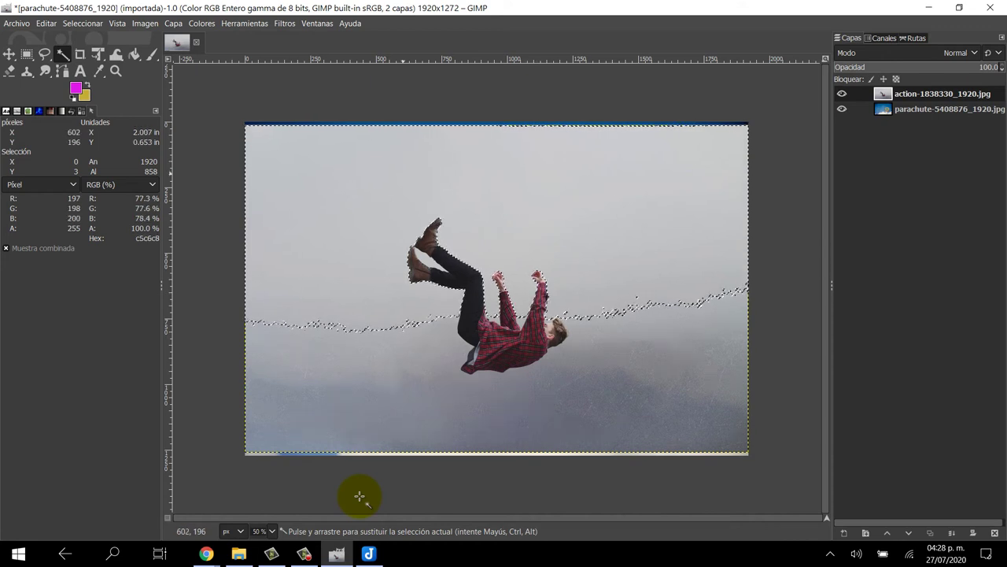
Test filling the selected sky with the background colour, then undo the fill
key("Delete")
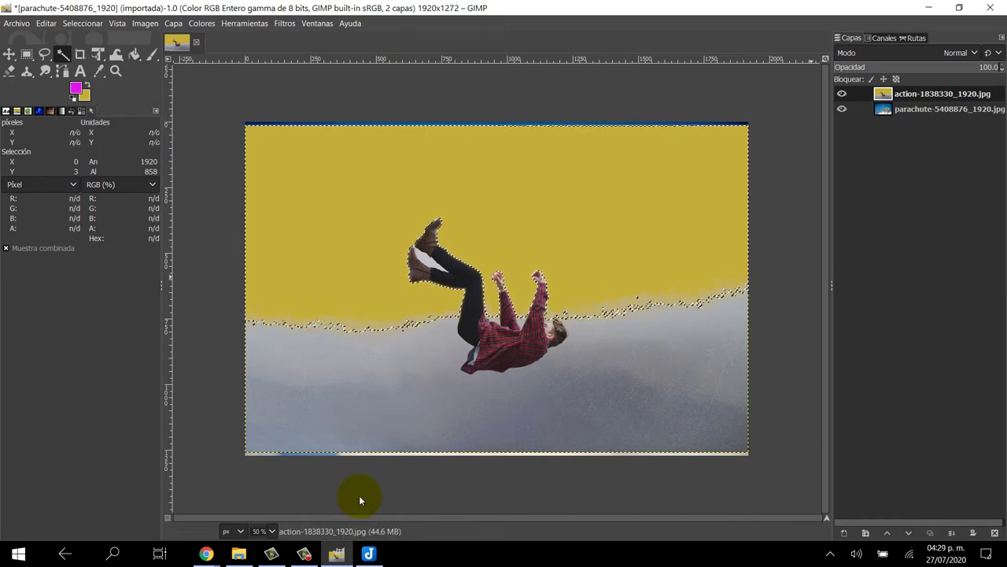
key("ctrl+z")
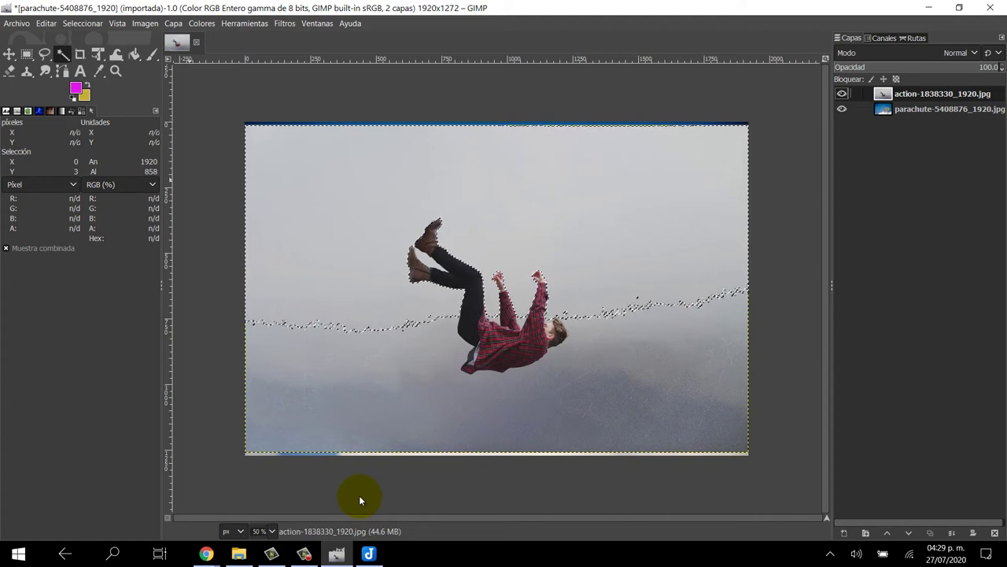
key("shift+F10")
Add an alpha channel to the falling-man layer and trial-delete the selected sky
key("Down")
key("Down")
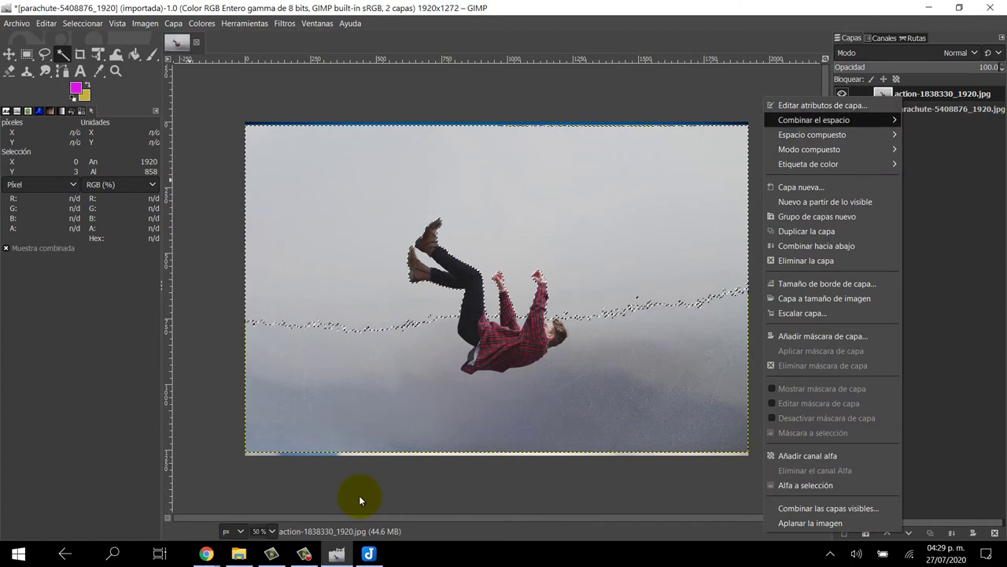
key("Down")
key("Down")
key("Down")
key("Down")
key("Down")
key("Down")
key("Down")
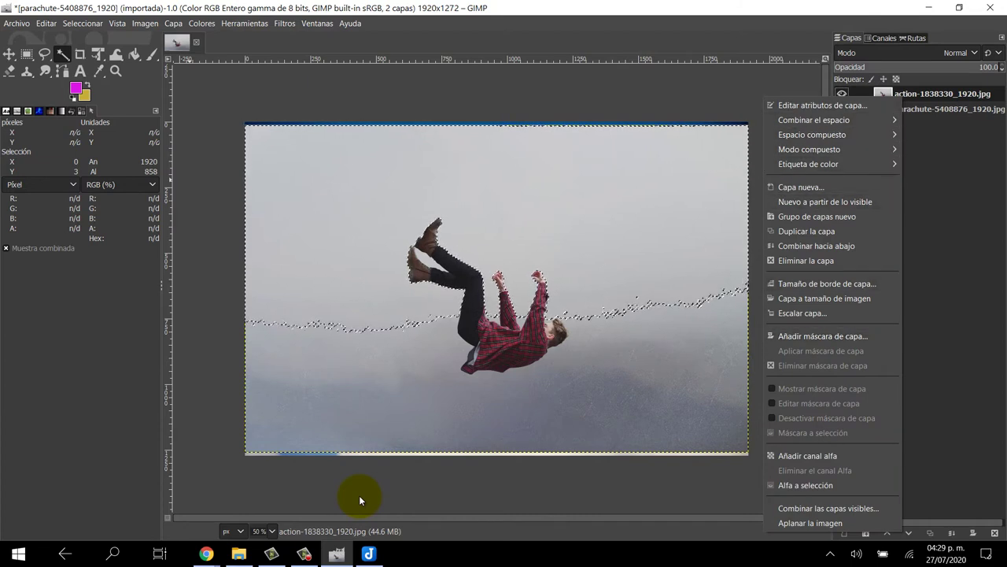
key("Return")
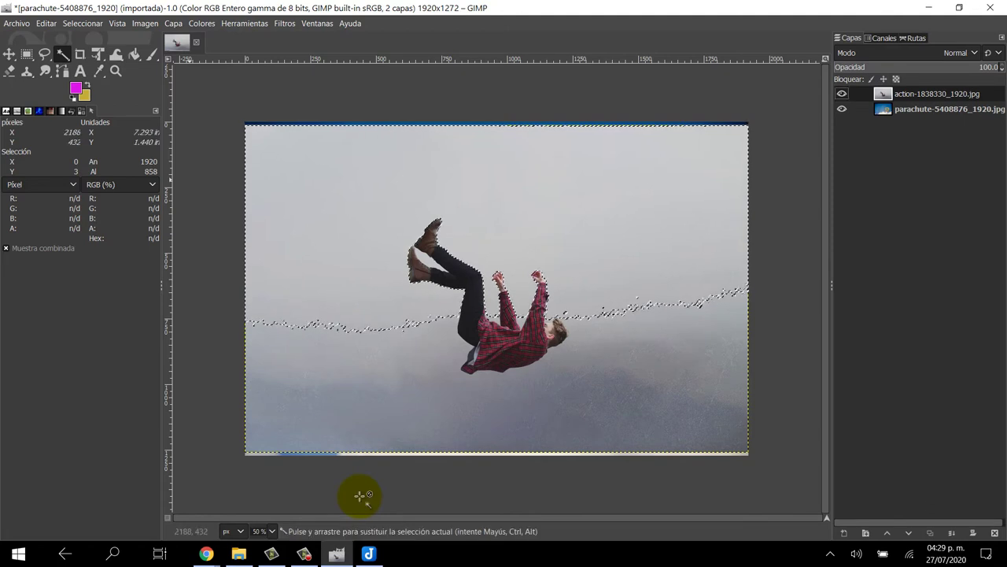
key("ctrl+shift+a")
key("ctrl+z")
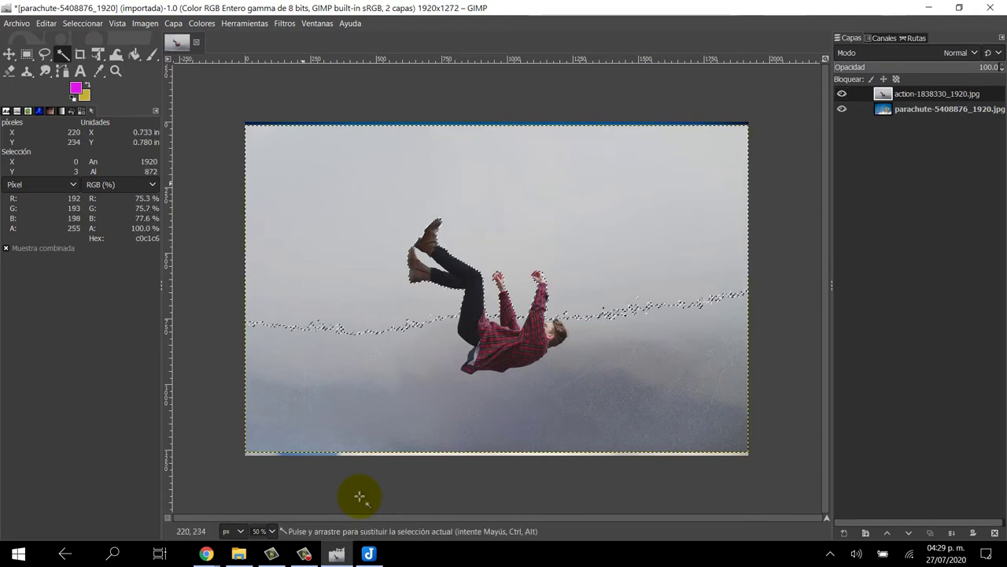
key("Delete")
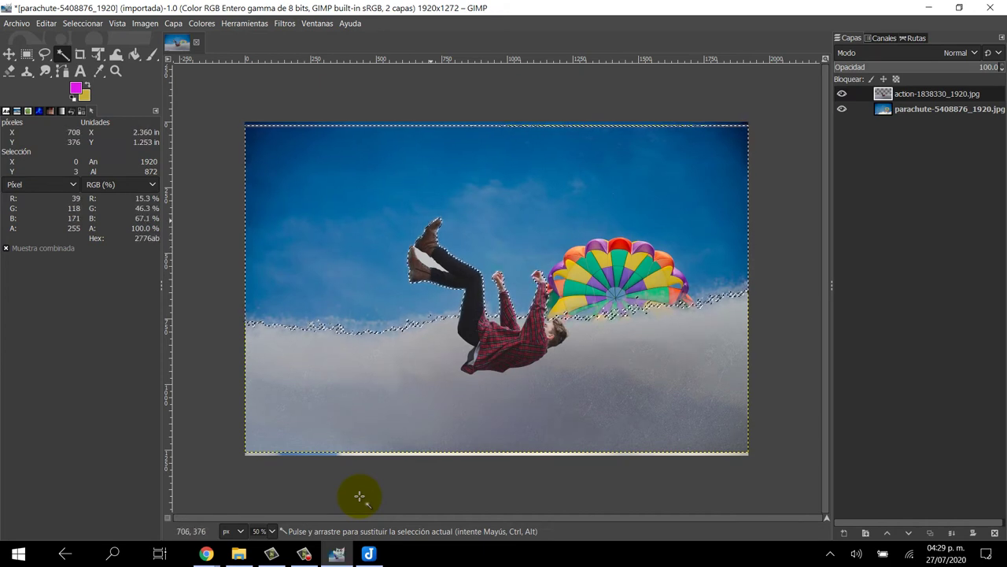
key("ctrl+z")
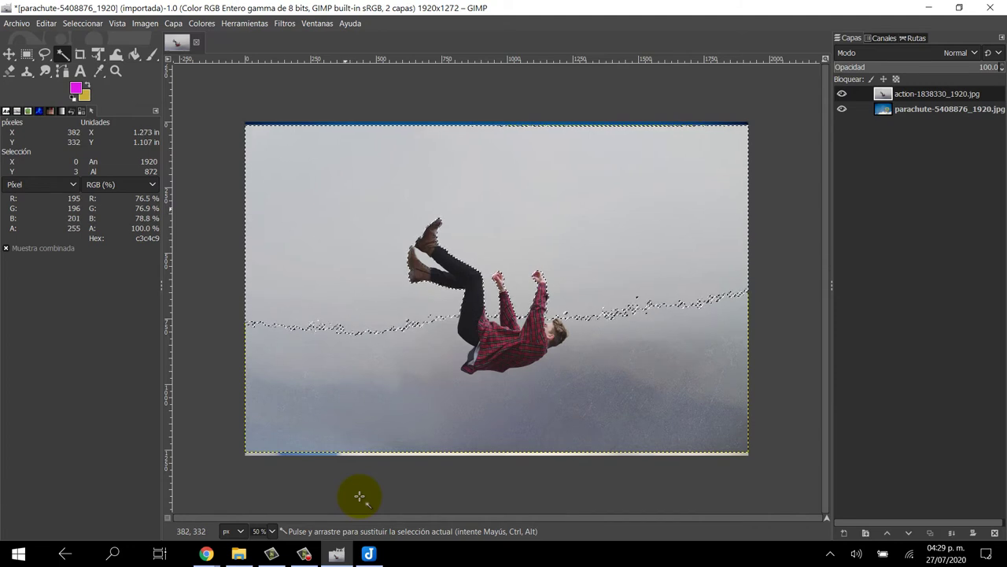
Reselect the sky more tightly, delete it, and erase the grey cloud band beside the man
left_click(524, 233)
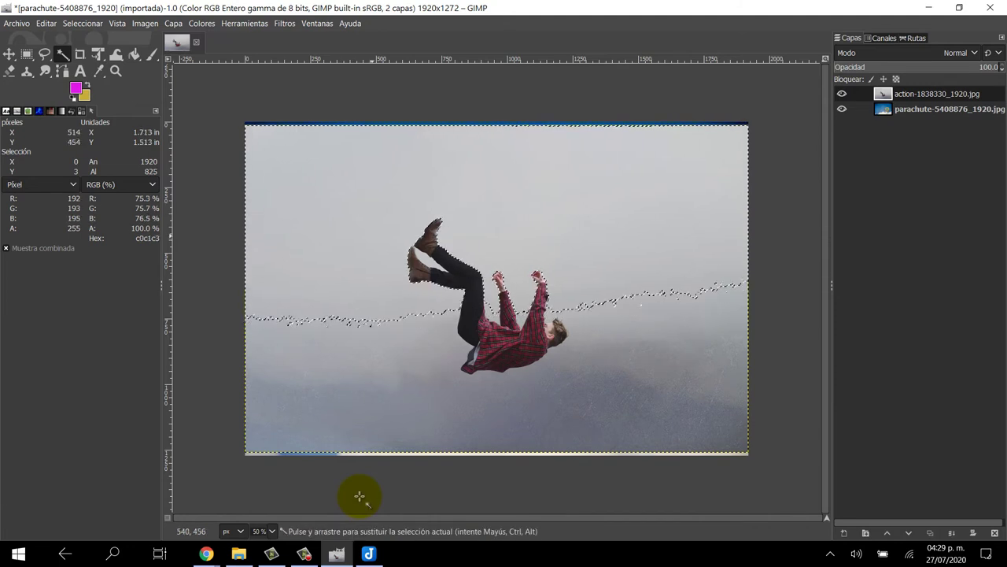
key("Delete")
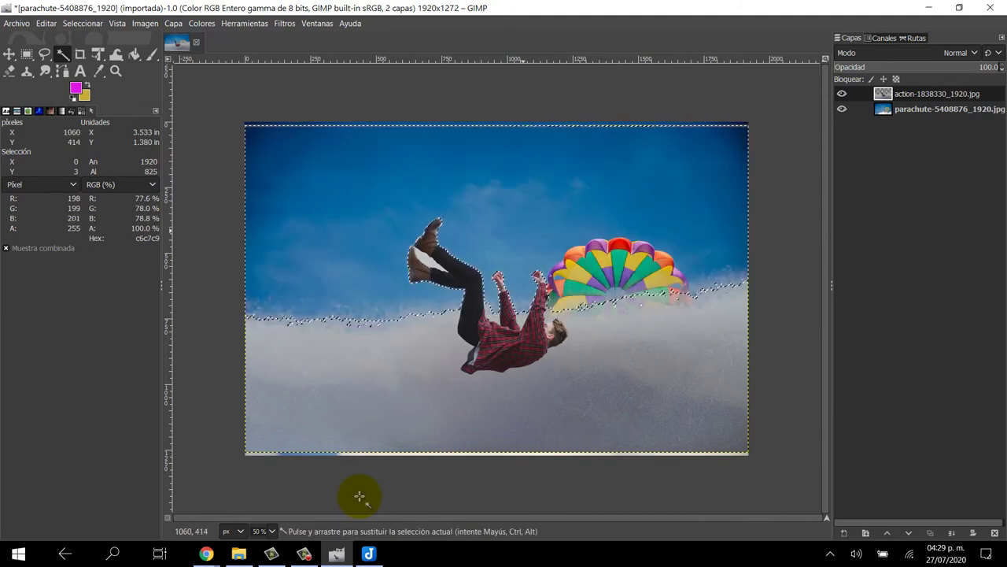
left_click(435, 269)
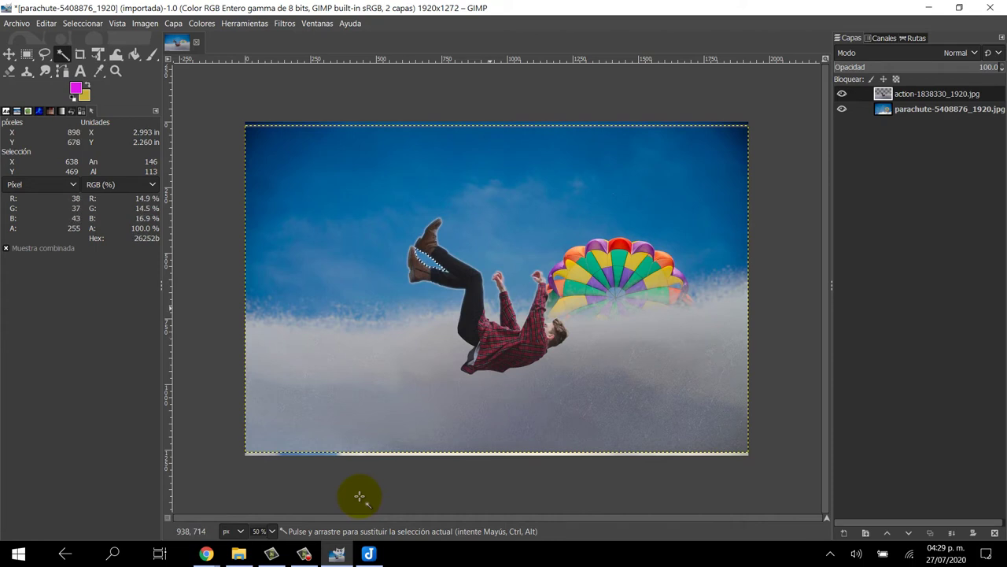
left_click(401, 344)
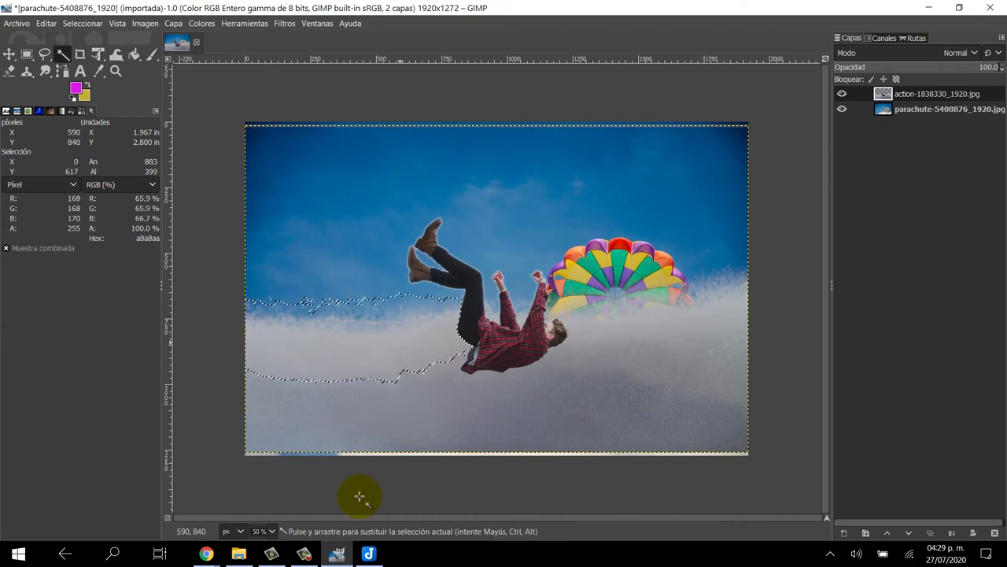
left_click(633, 345)
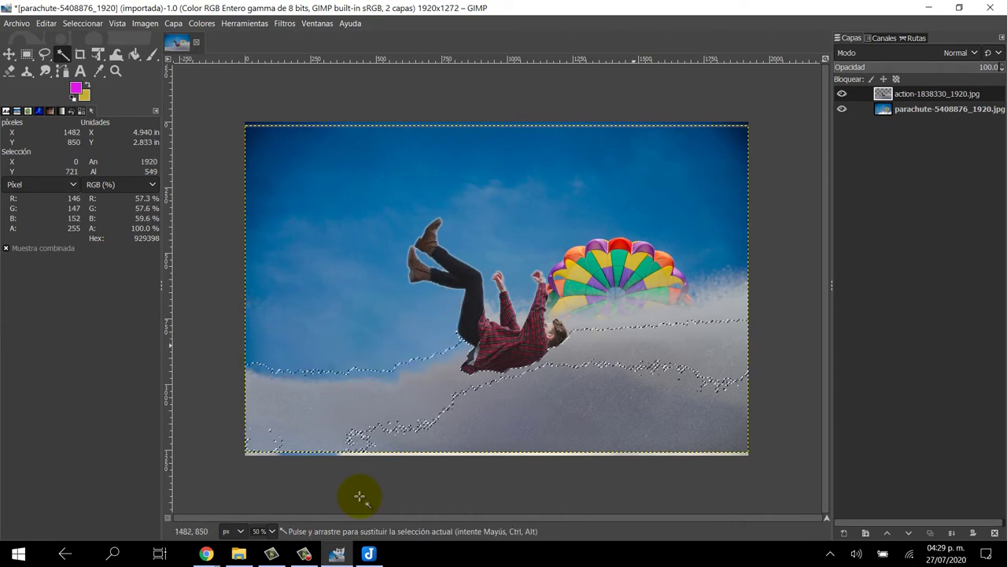
key("Delete")
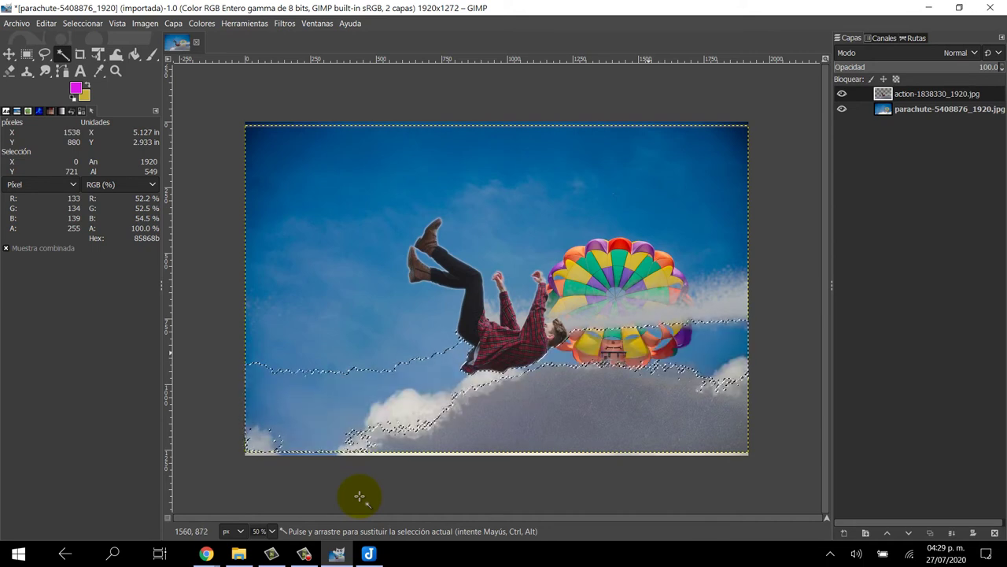
Erase the smoky band around the parachute and the grey haze over the clouds
left_click(715, 338)
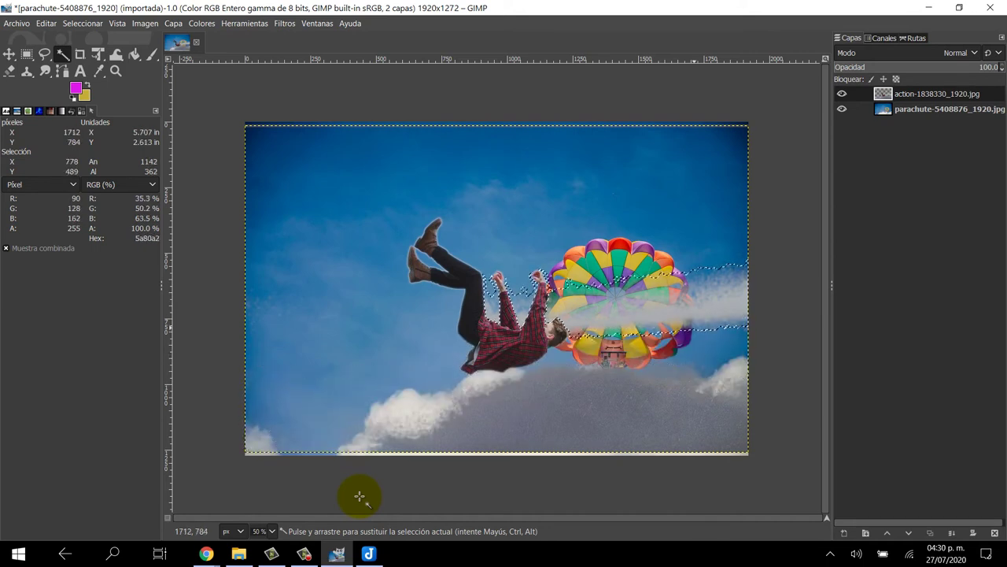
key("Delete")
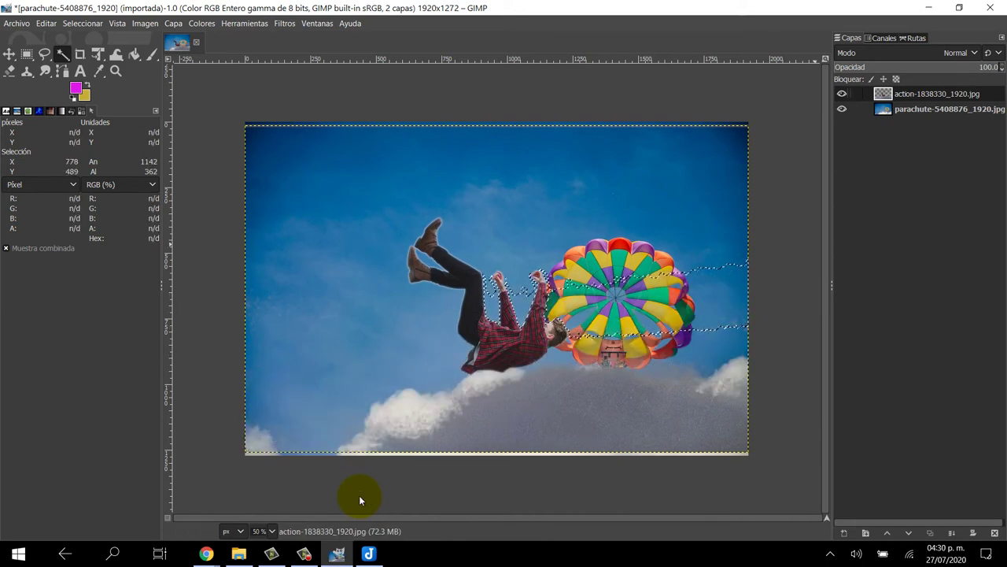
left_click(358, 495)
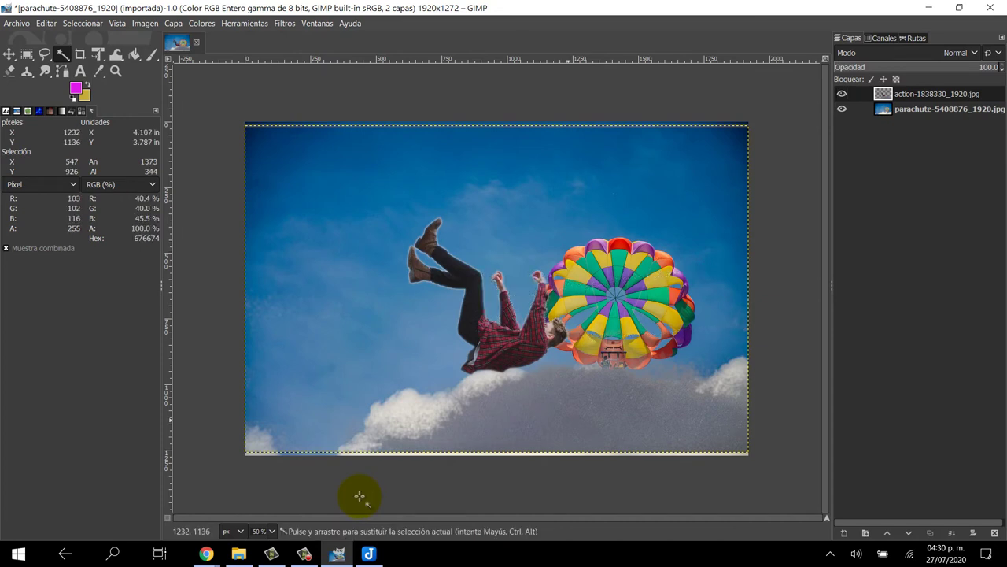
left_click(437, 427)
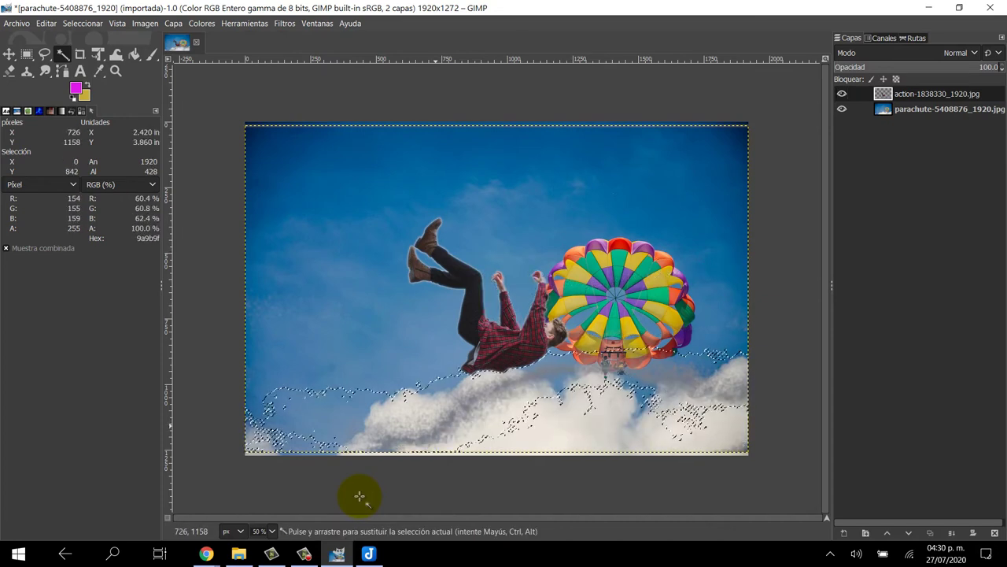
key("Delete")
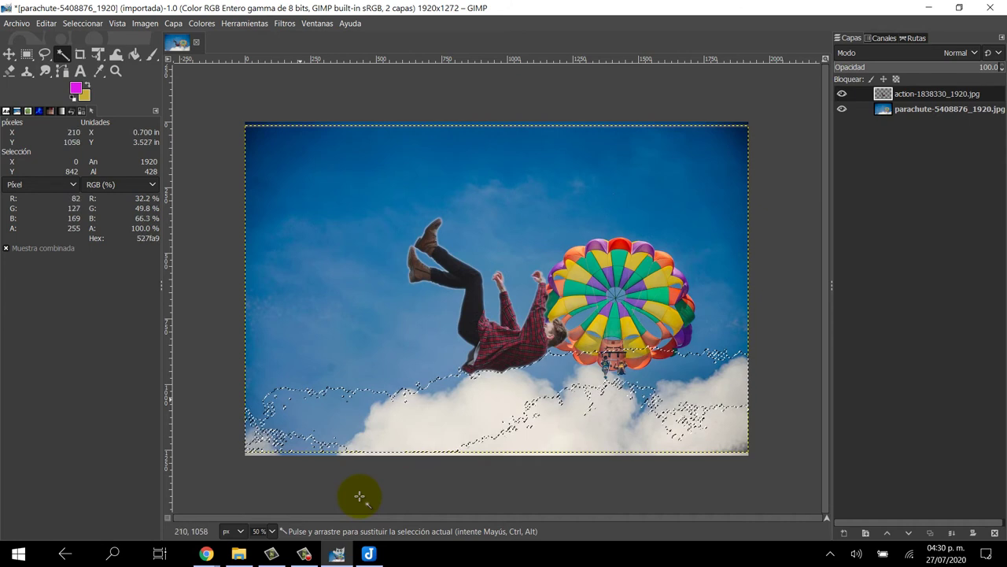
Select the remaining haze in the lower clouds and around the man, then clear the selection
mouse_move(301, 402)
left_mouse_down()
mouse_move(404, 379)
mouse_move(694, 394)
left_mouse_up()
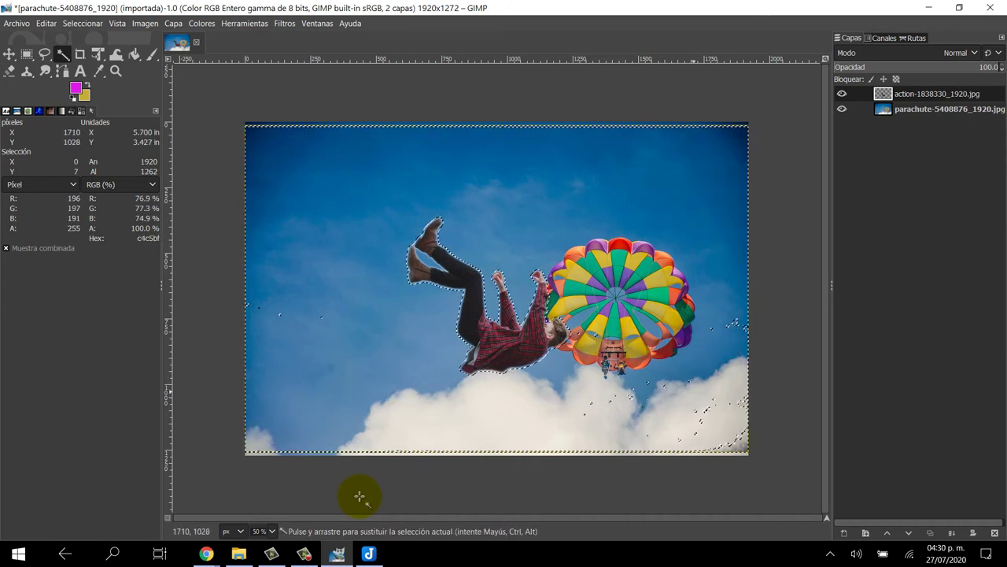
left_click(697, 436)
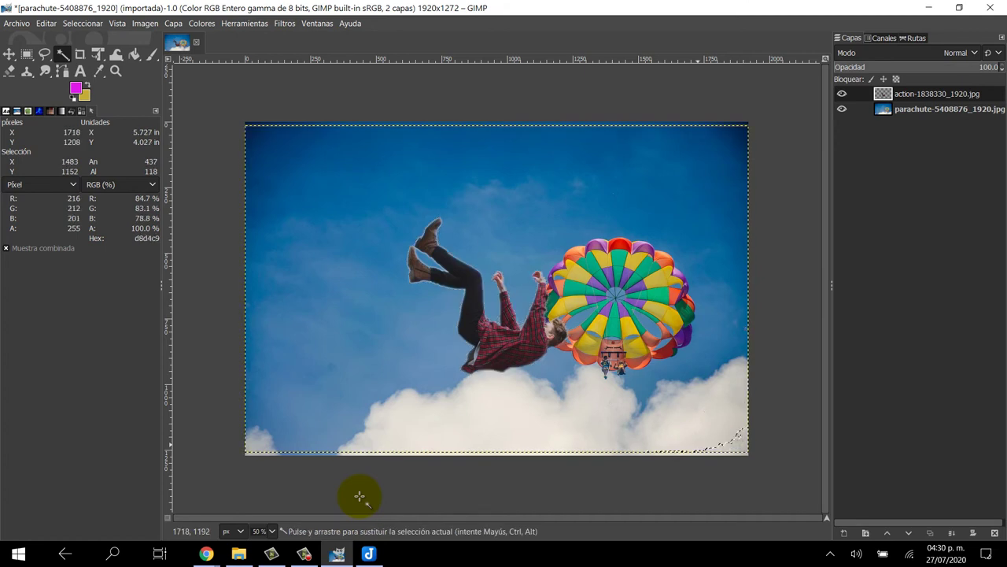
left_click(694, 326)
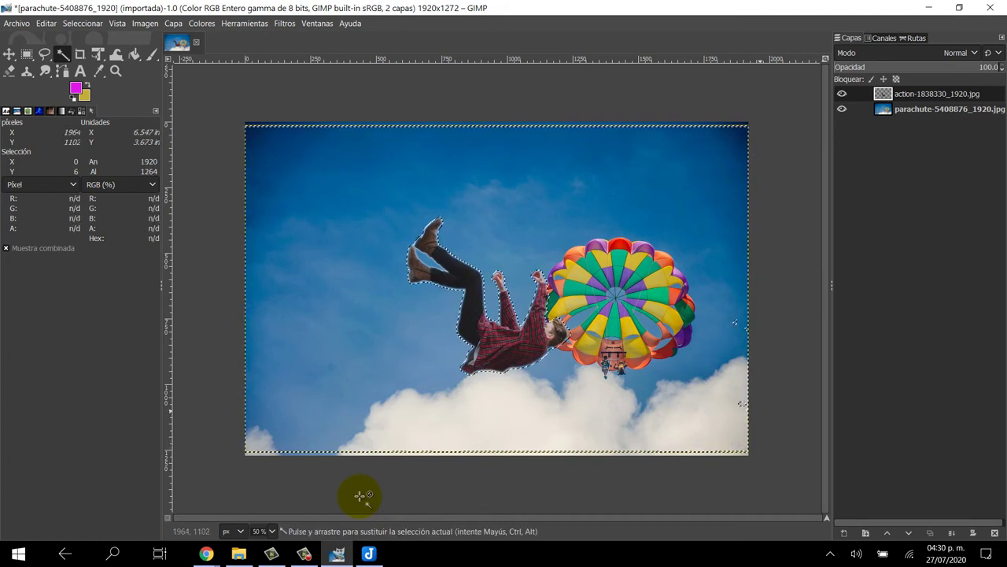
key("m")
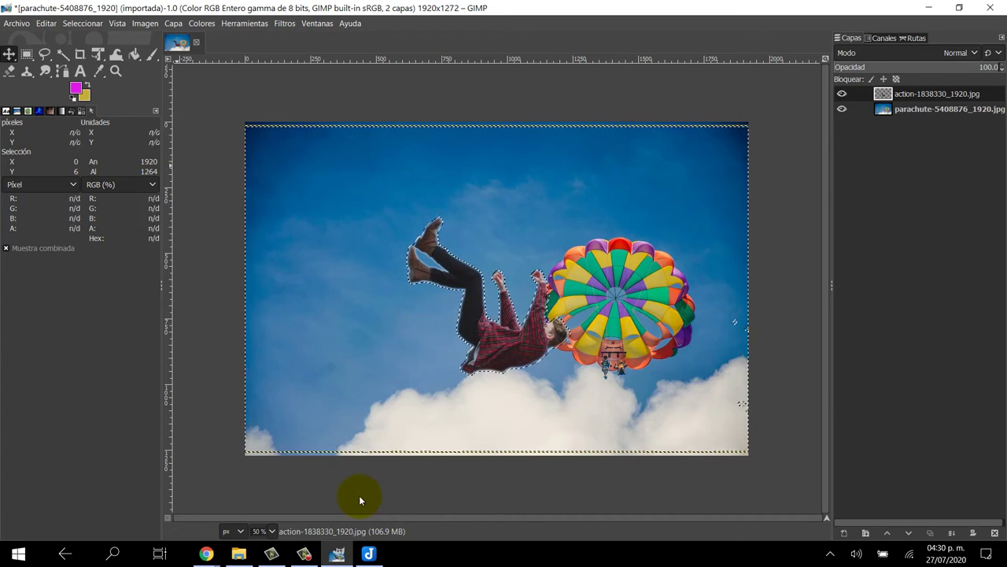
key("u")
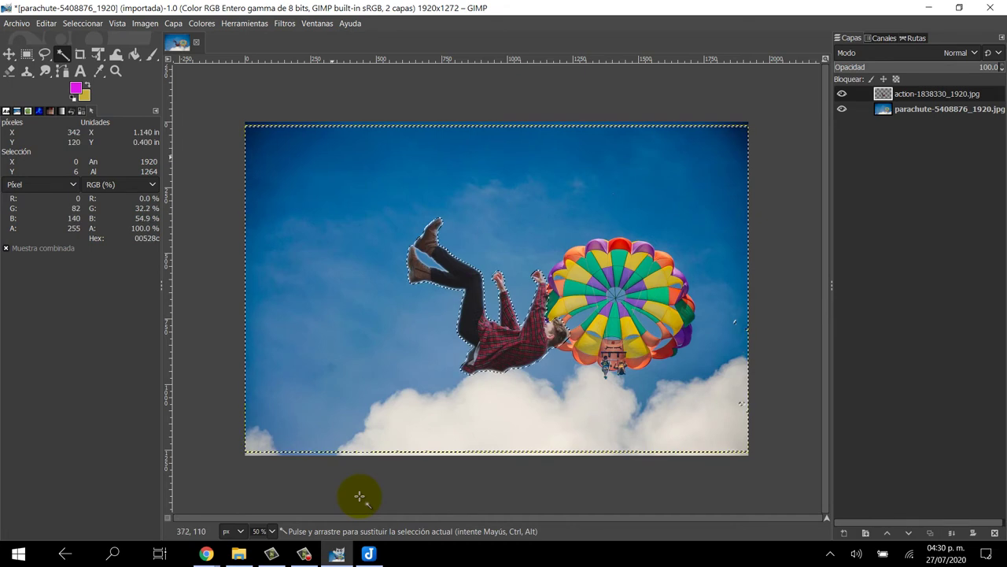
key("ctrl+shift+a")
key("m")
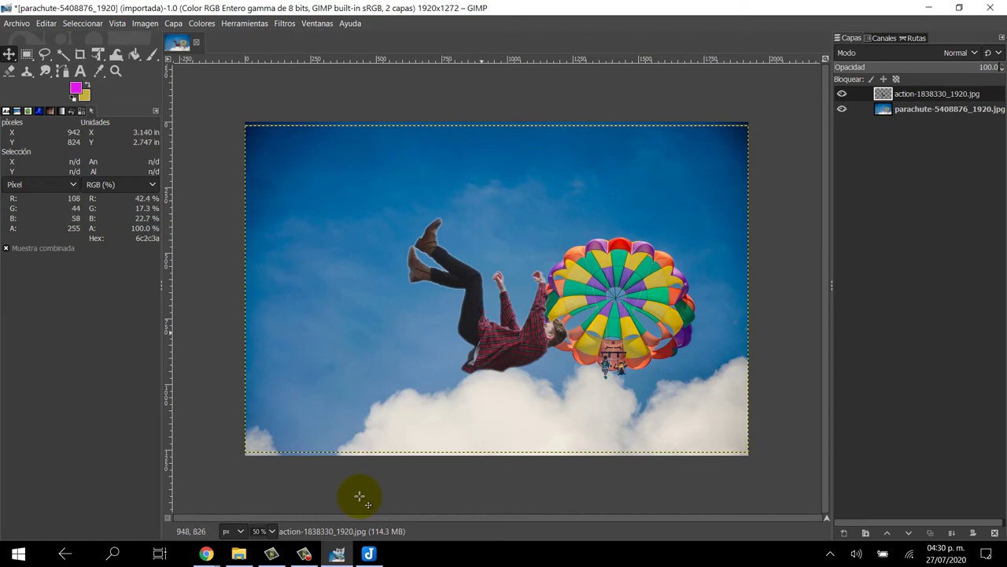
Drag the falling man until he sits just left of the parachute, hand reaching toward it
left_click_drag(358, 496, 270, 441)
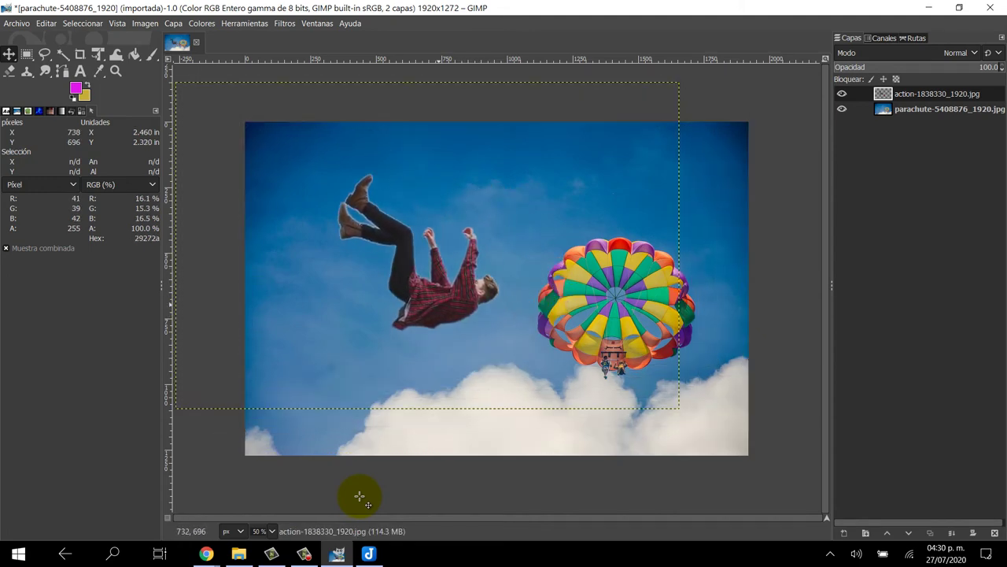
left_click_drag(359, 496, 392, 508)
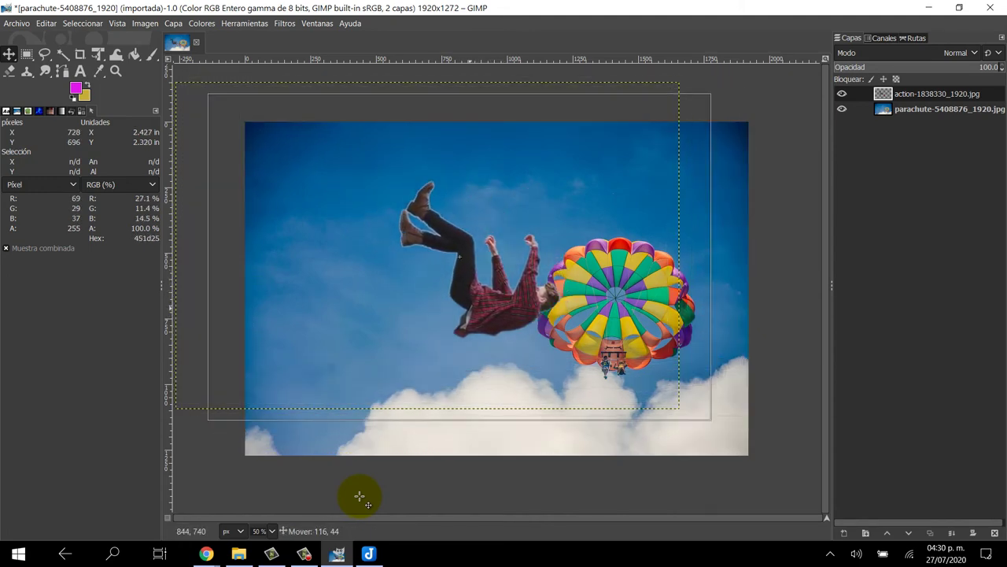
mouse_move(358, 496)
left_mouse_down()
mouse_move(329, 464)
mouse_move(342, 539)
left_mouse_up()
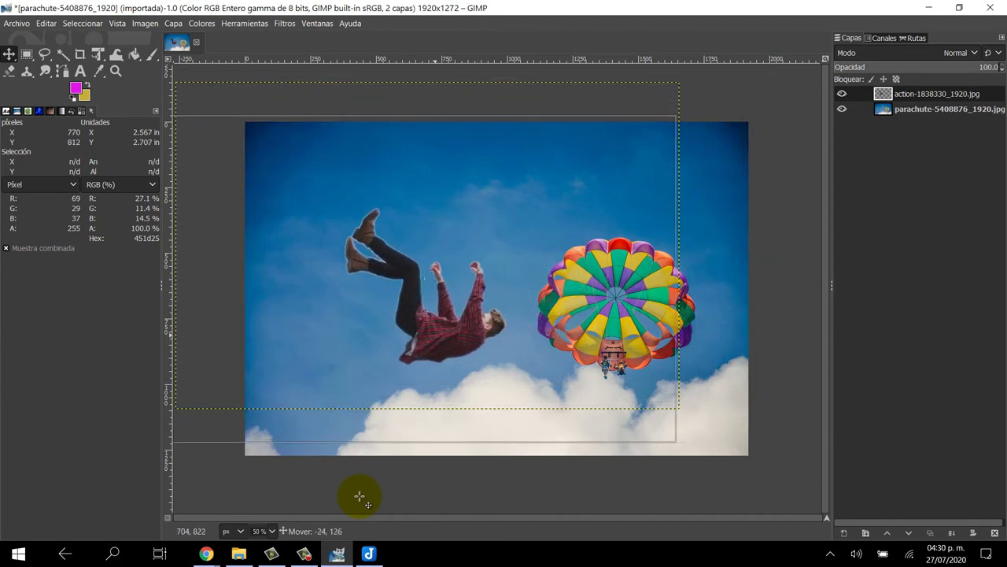
left_click_drag(433, 339, 510, 243)
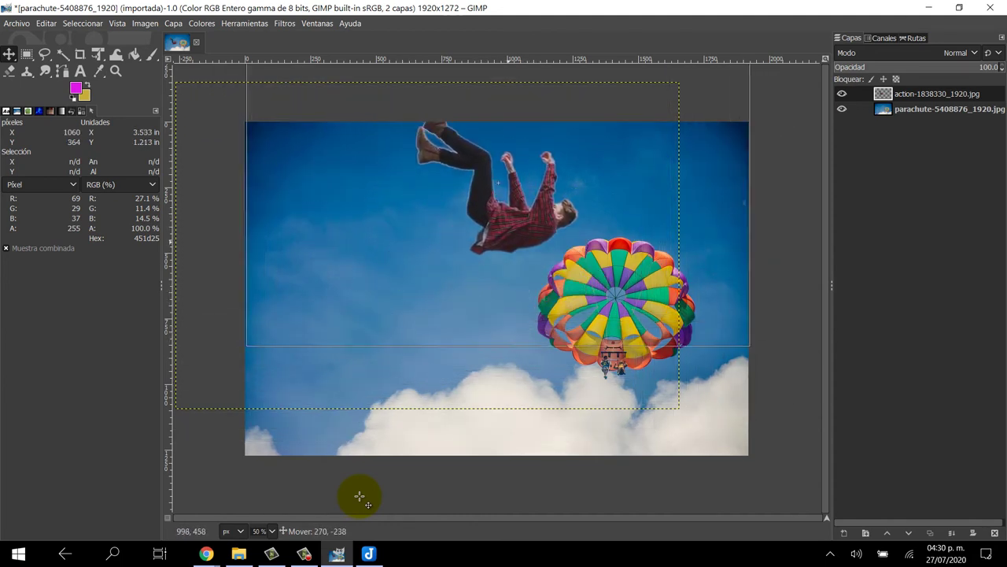
mouse_move(512, 240)
left_mouse_down()
mouse_move(452, 331)
mouse_move(434, 297)
left_mouse_up()
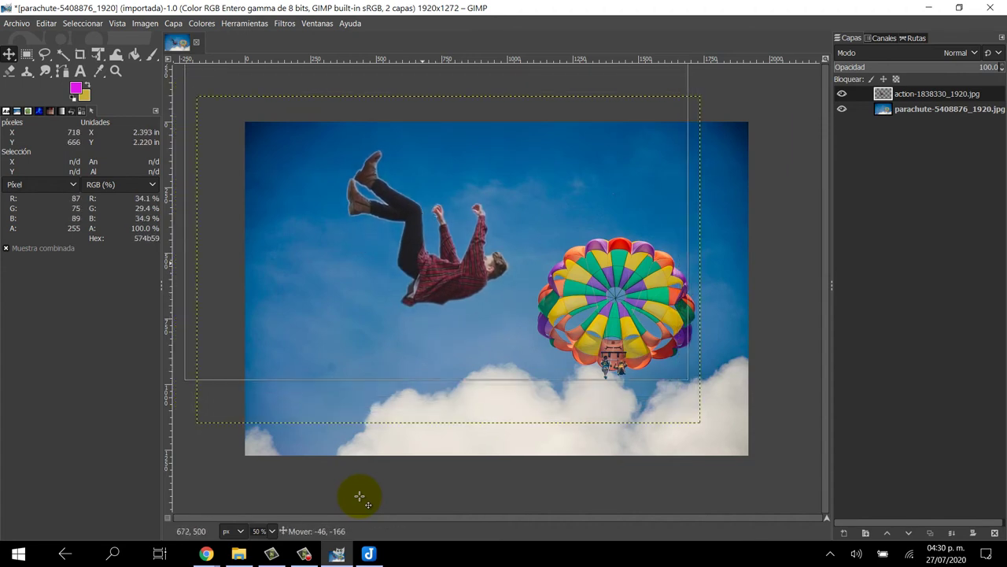
left_click_drag(426, 256, 413, 264)
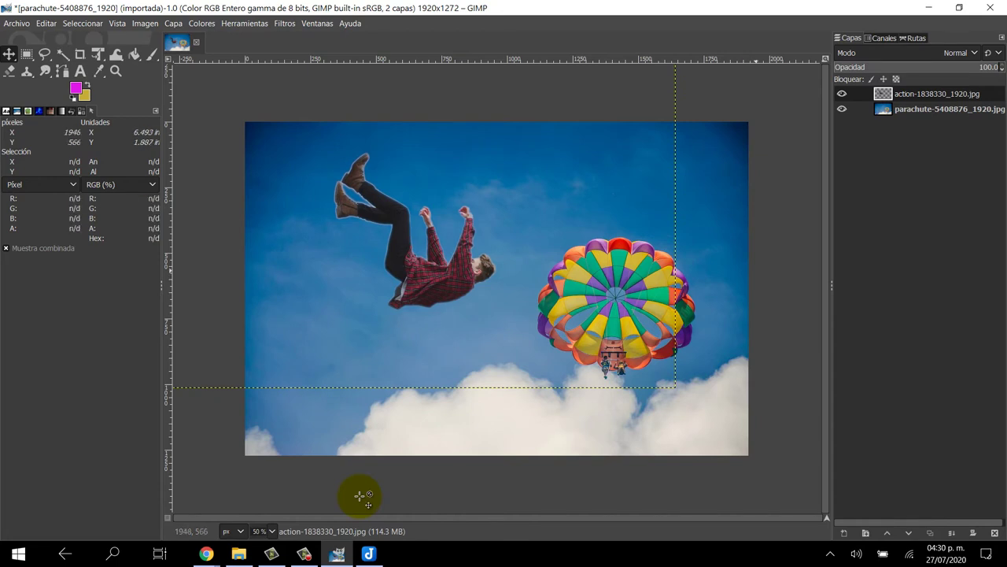
left_click_drag(413, 269, 369, 351)
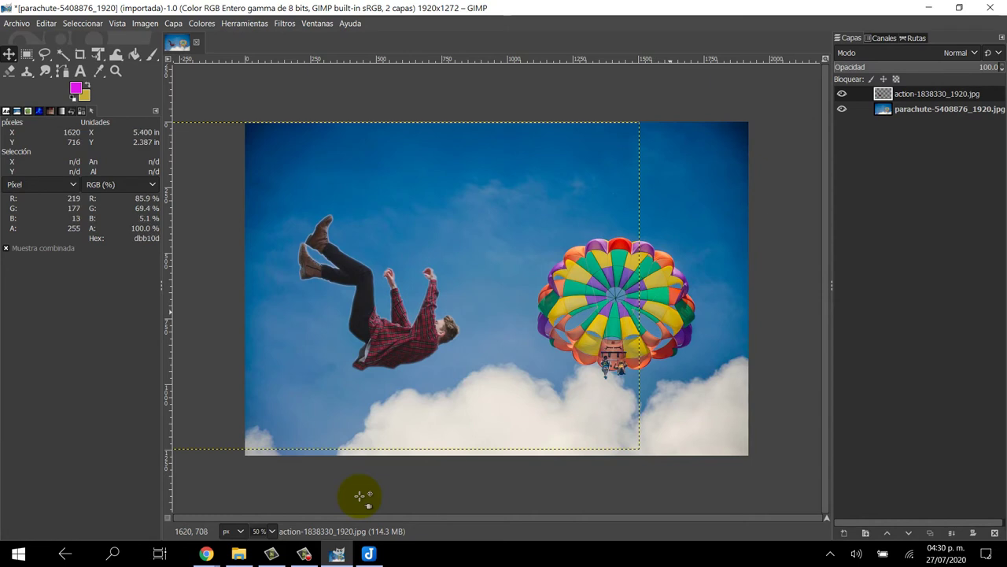
left_click_drag(353, 496, 363, 494)
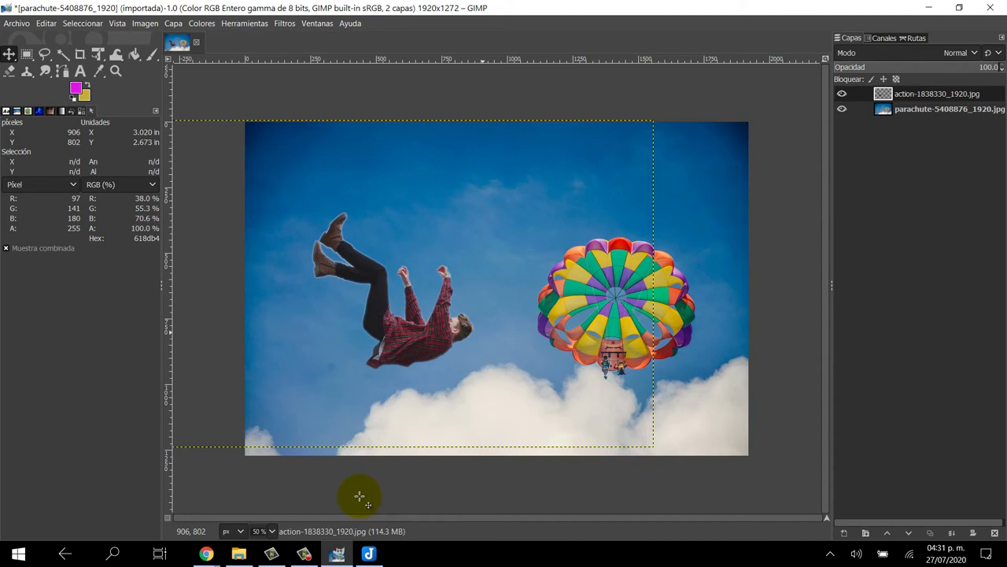
left_click_drag(413, 337, 517, 327)
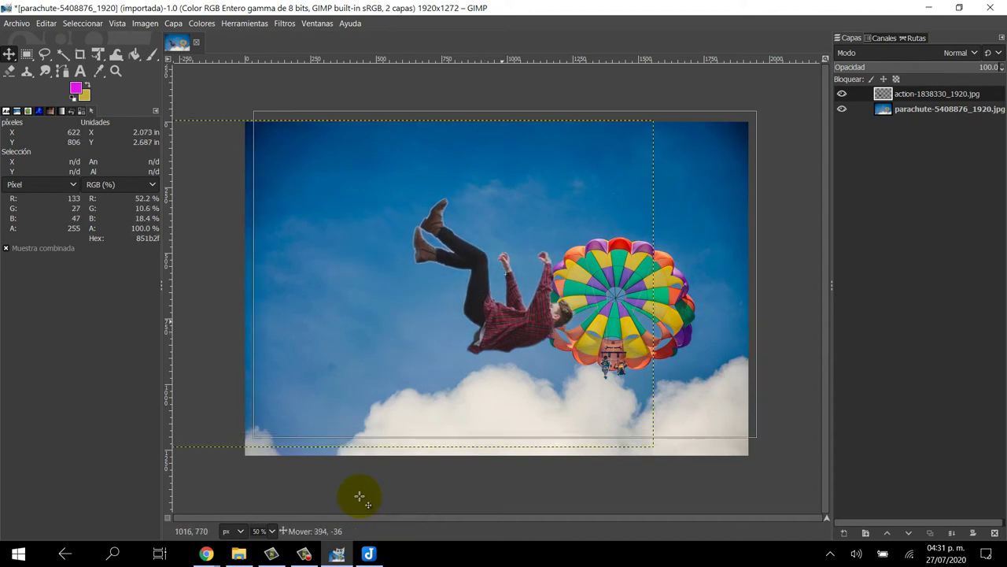
left_click_drag(359, 495, 360, 500)
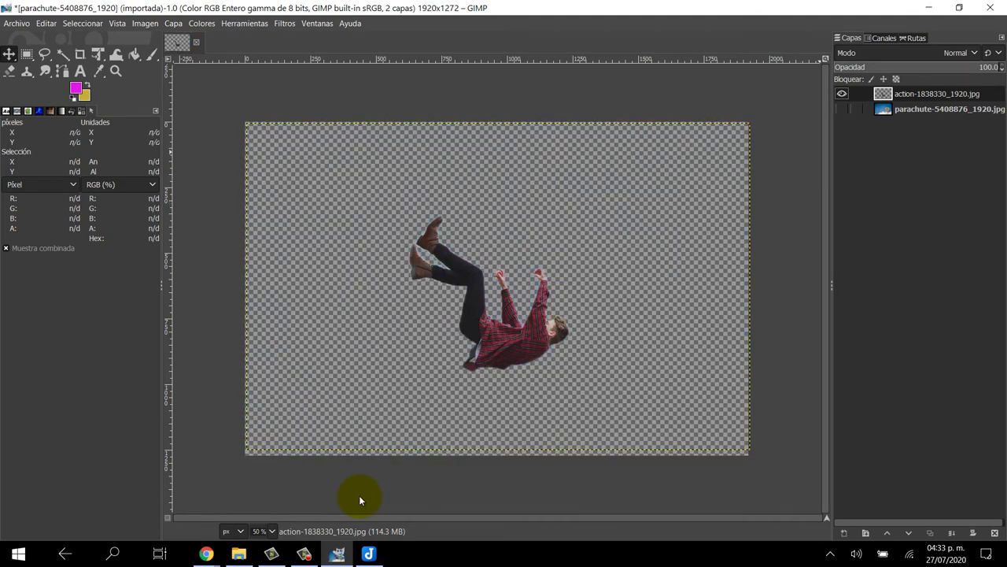
Revert an accidental small nudge of the falling-man layer with undo and redo
left_click_drag(358, 495, 359, 496)
key("ctrl+z")
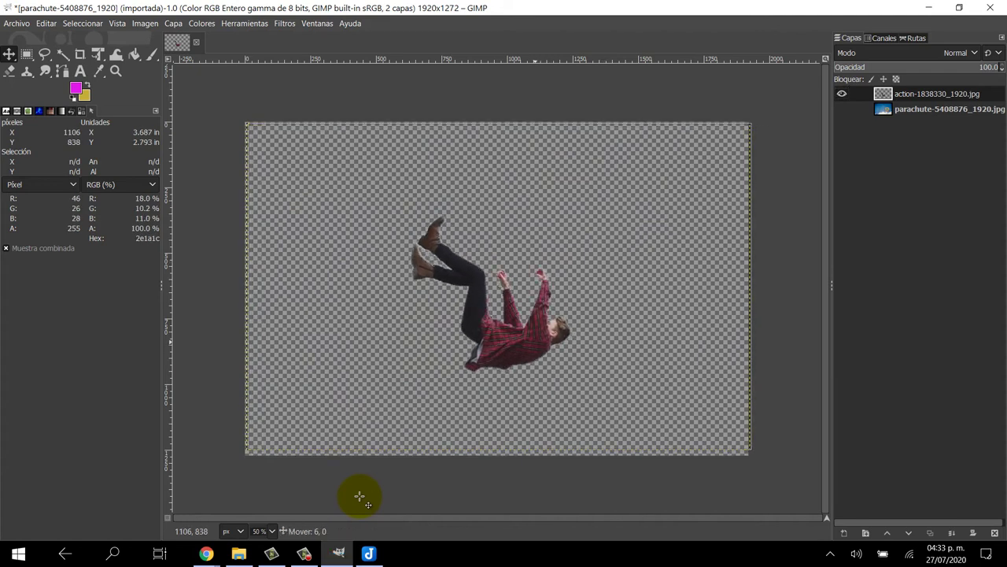
key("ctrl+y")
key("ctrl+z")
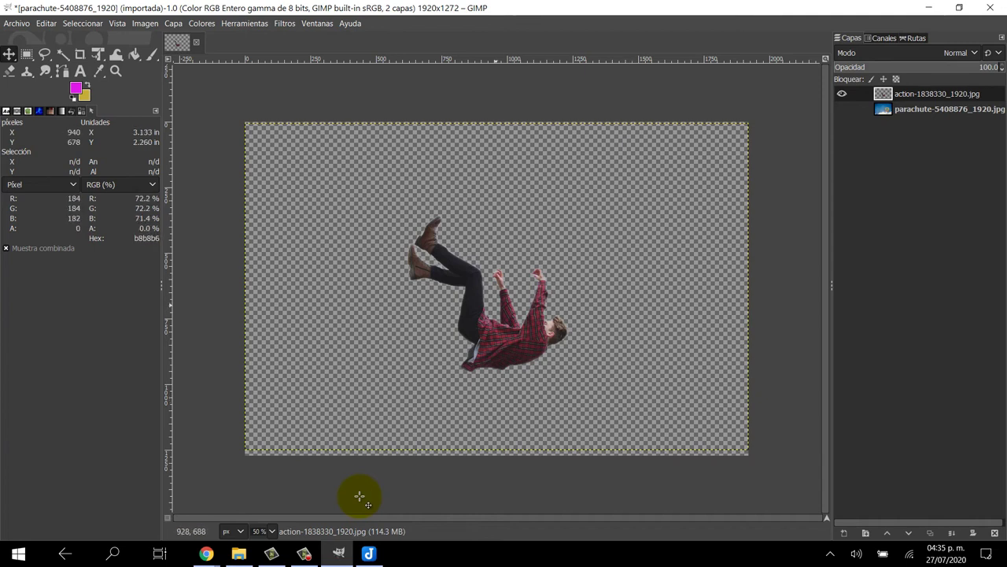
Crop the canvas tightly around the falling man to 648x632
key("shift+c")
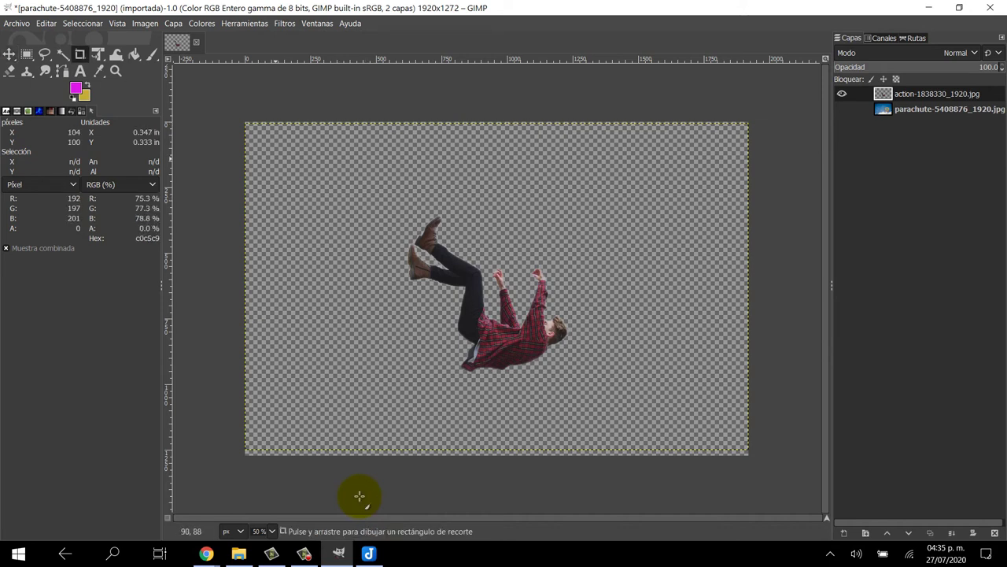
left_click_drag(347, 169, 606, 399)
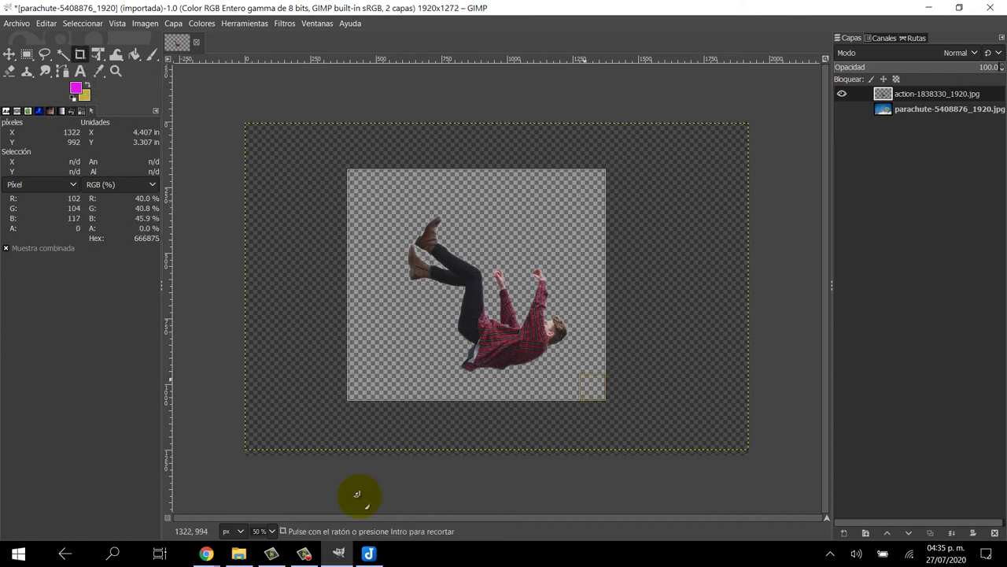
left_click_drag(597, 381, 581, 369)
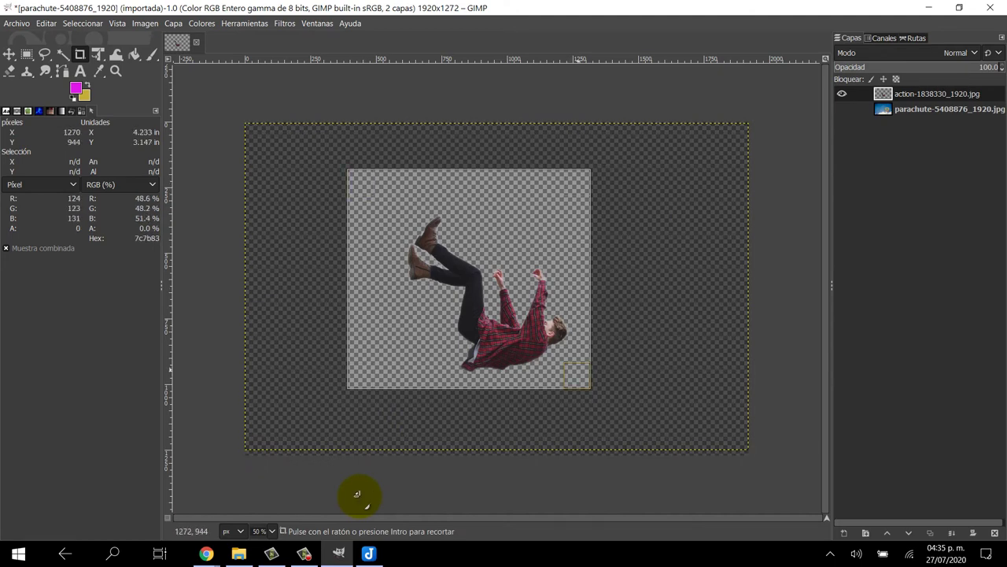
left_click_drag(368, 179, 421, 207)
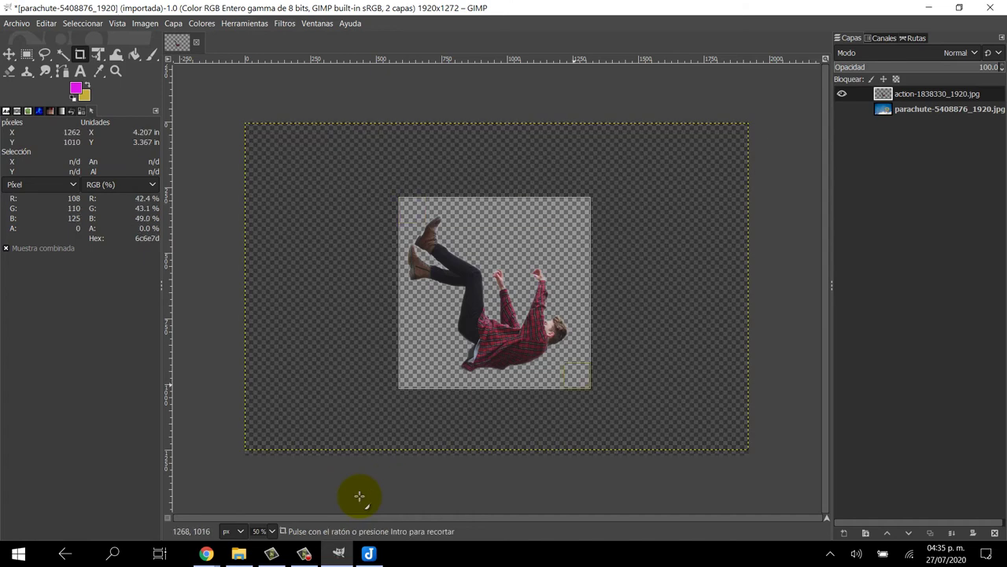
left_click_drag(568, 369, 553, 364)
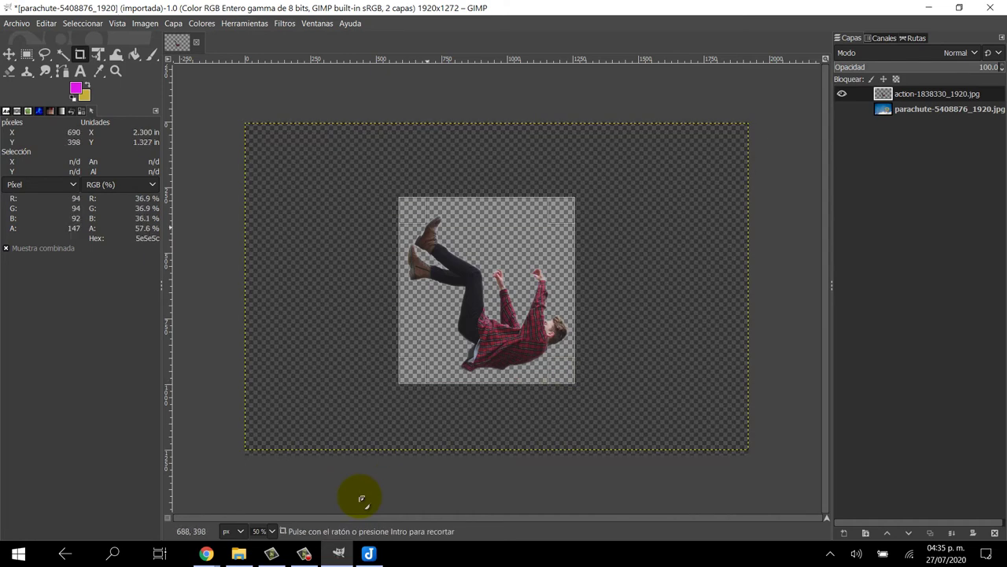
left_click_drag(409, 214, 412, 225)
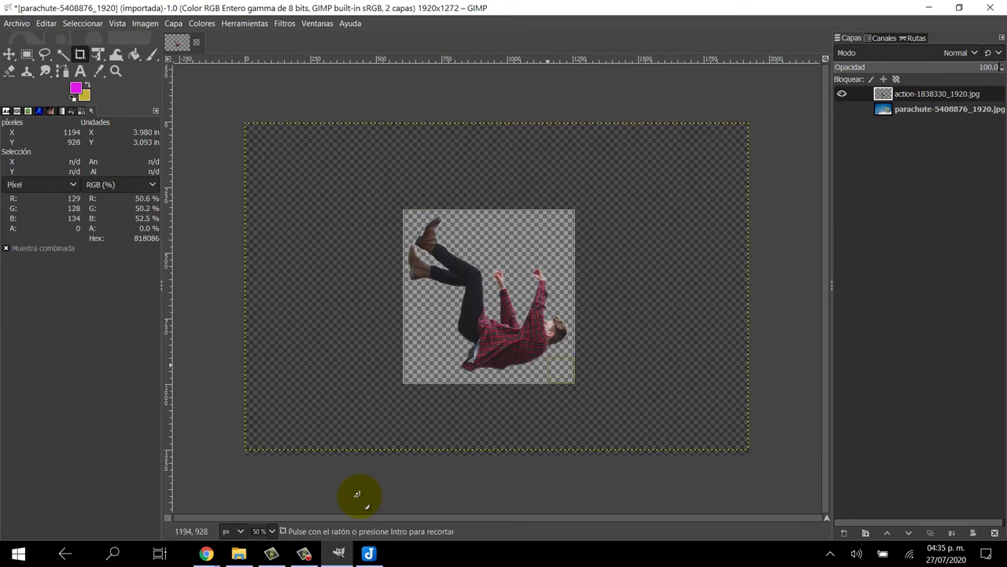
left_click_drag(574, 383, 572, 374)
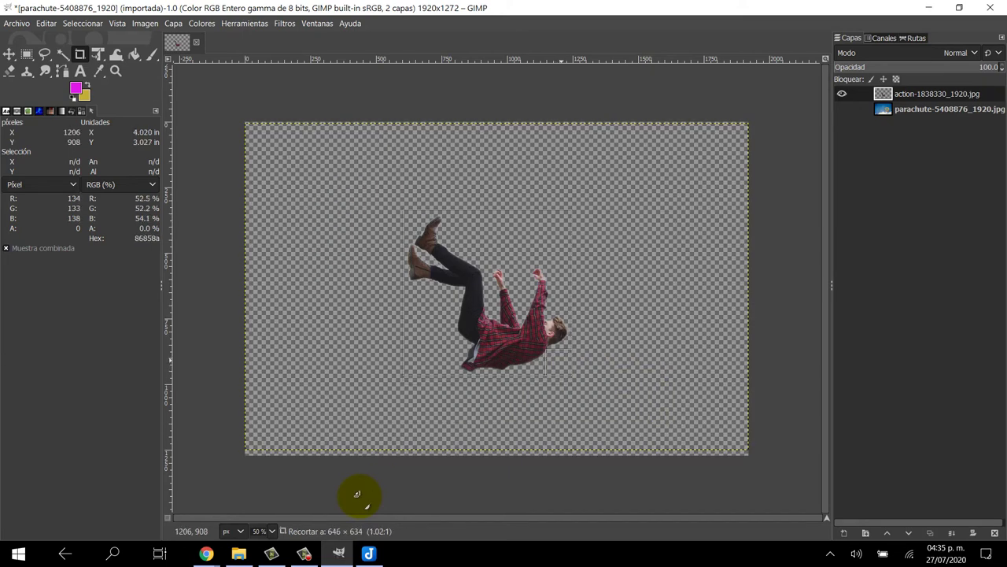
left_click_drag(356, 493, 358, 495)
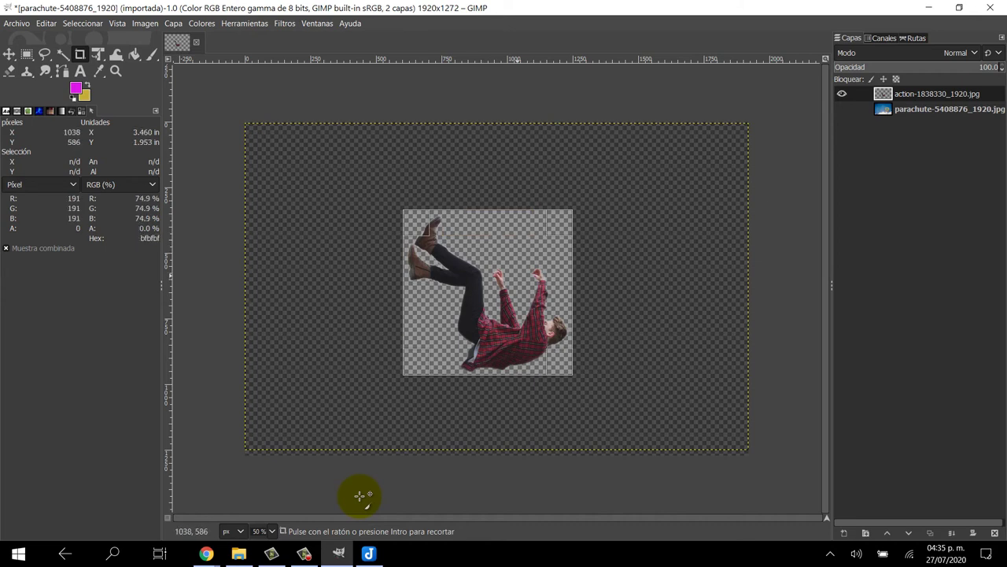
key("Return")
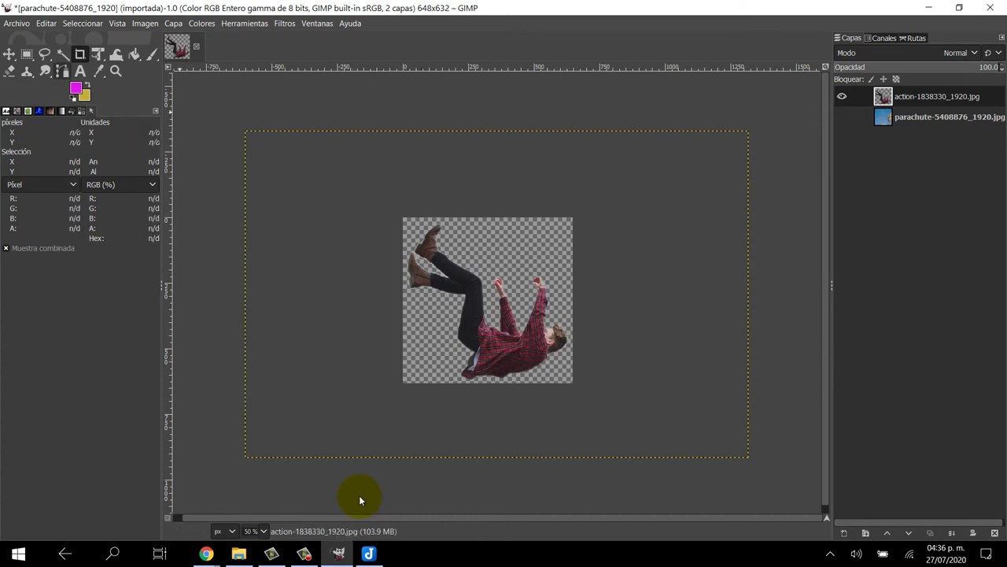
key("shift+c")
Export the image as 'Joven cayendo.jpg' and raise the JPEG quality to 100
key("alt+a")
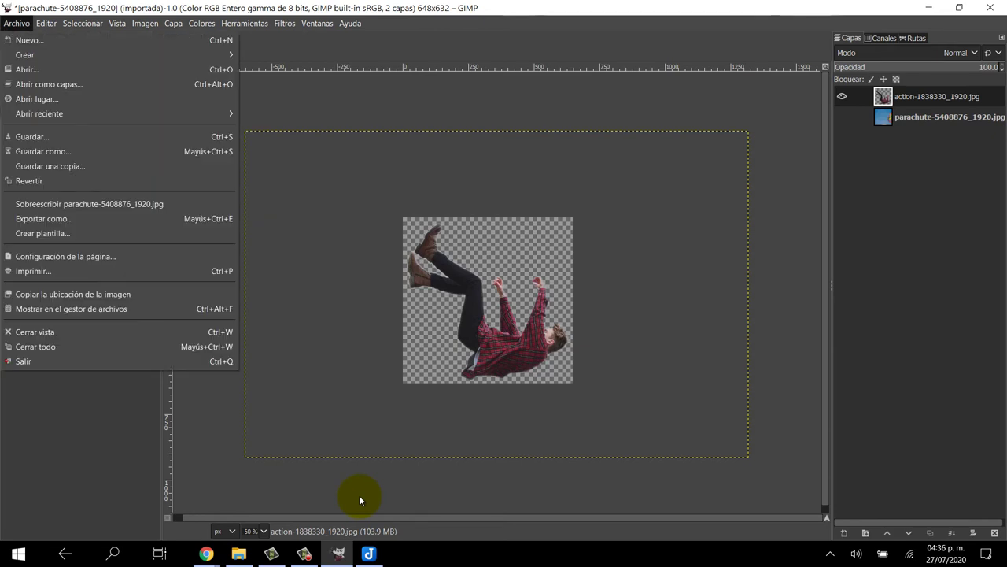
key("Down")
key("Down")
key("Down")
key("Down")
key("Down")
key("Down")
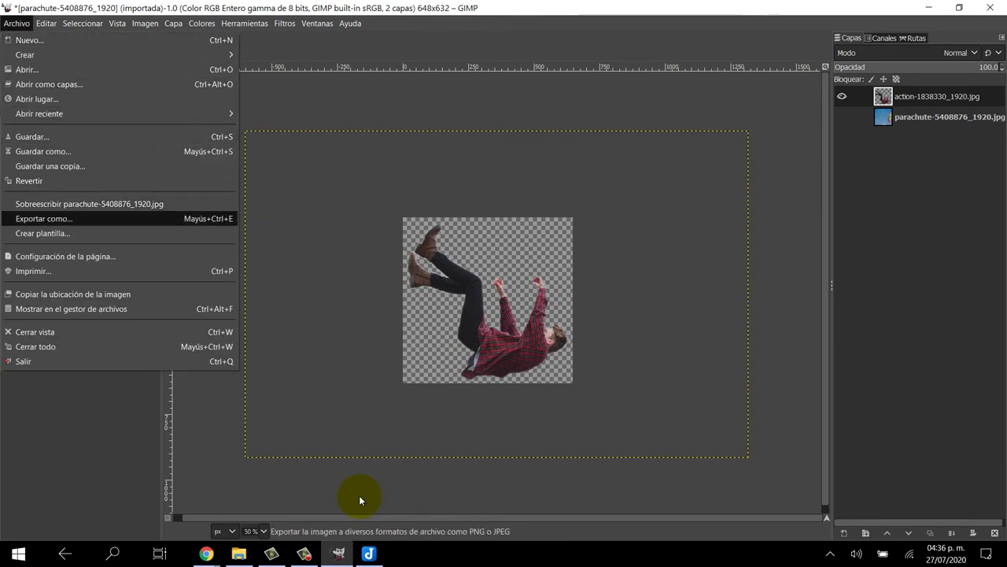
key("Return")
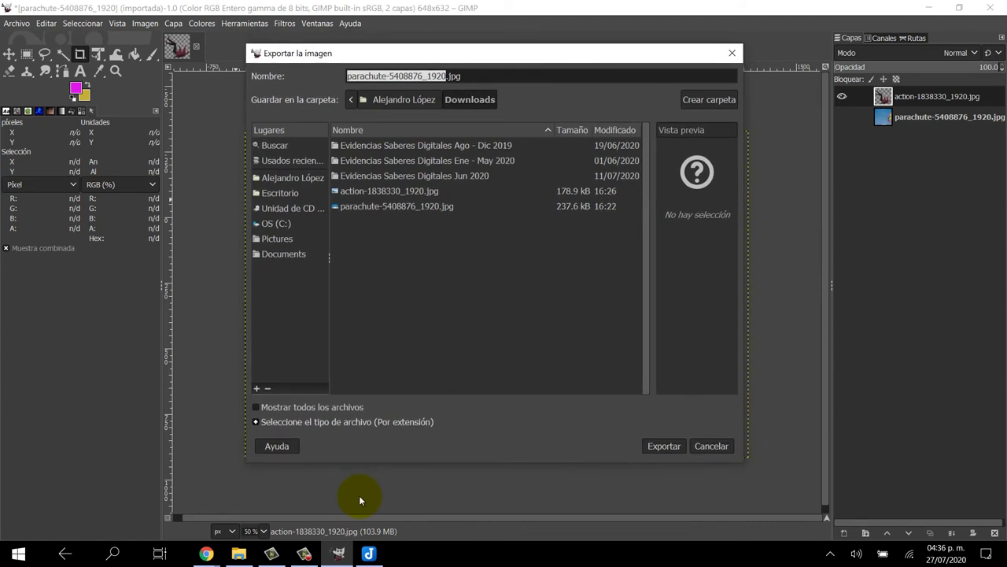
key("BackSpace")
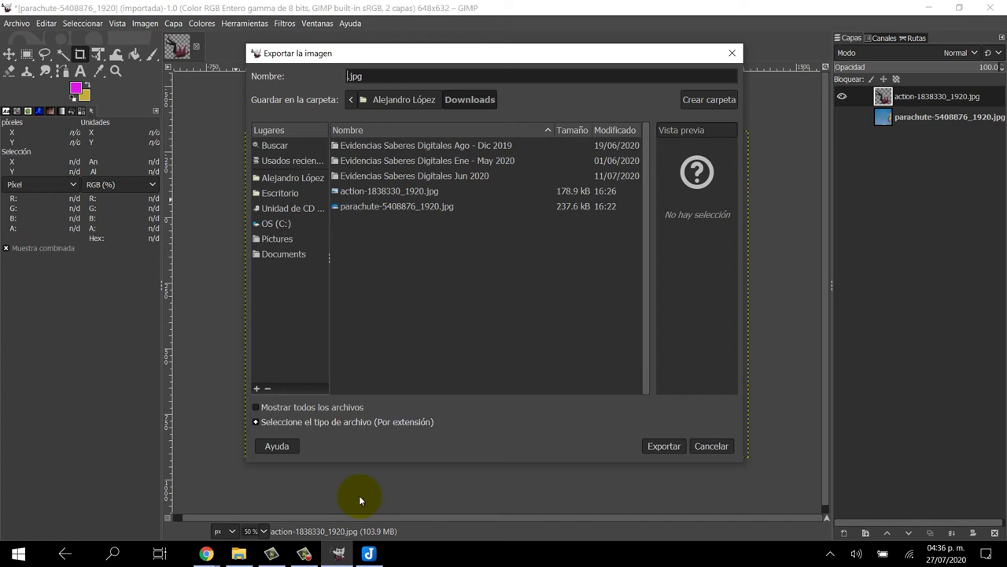
type("Joven")
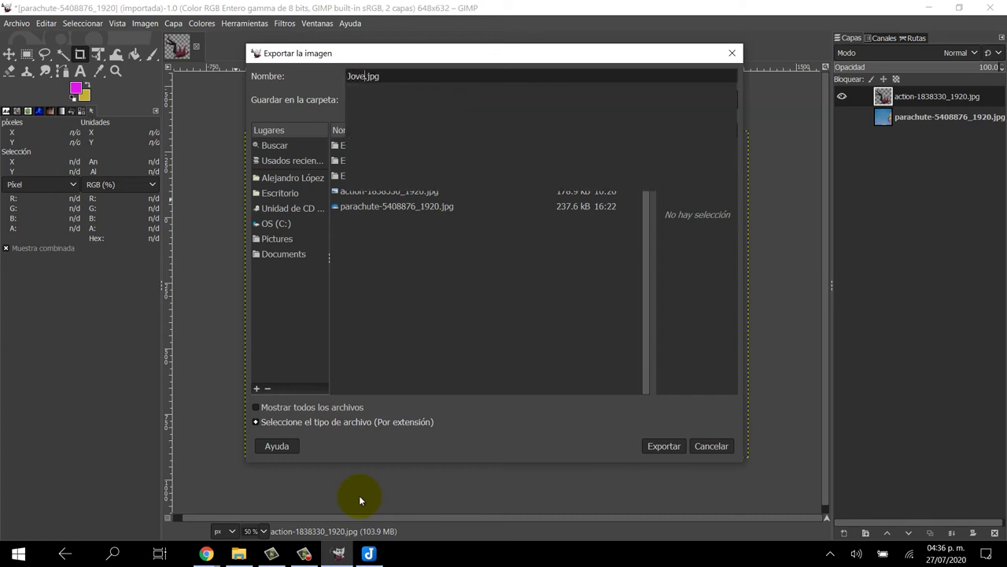
type(" cayedn")
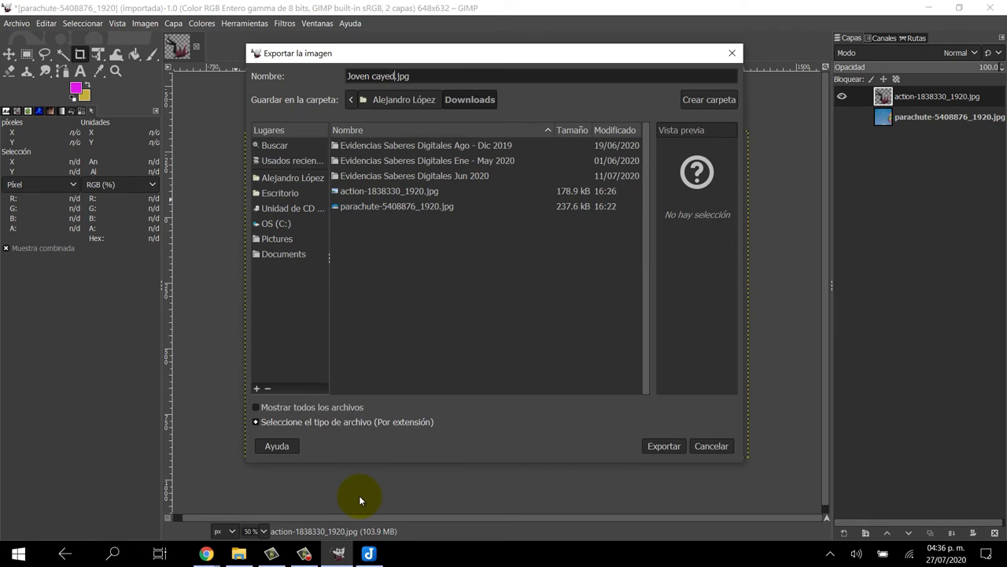
type("o")
key("BackSpace")
key("BackSpace")
key("BackSpace")
key("BackSpace")
type("edno")
key("BackSpace")
key("BackSpace")
key("BackSpace")
type("ndo")
key("Return")
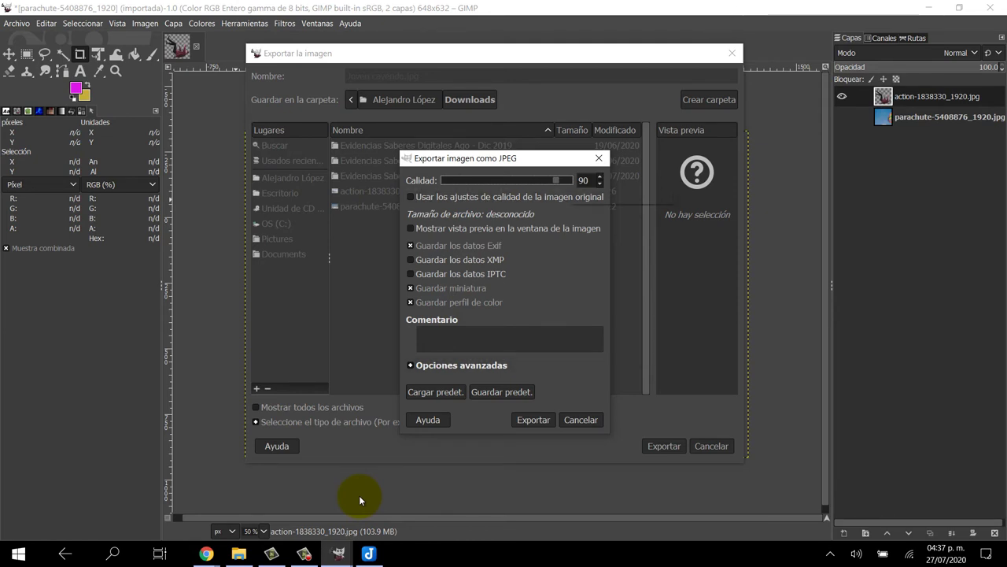
key("End")
Finish the JPEG export and open Joven cayendo.jpg from Downloads in File Explorer
key("Return")
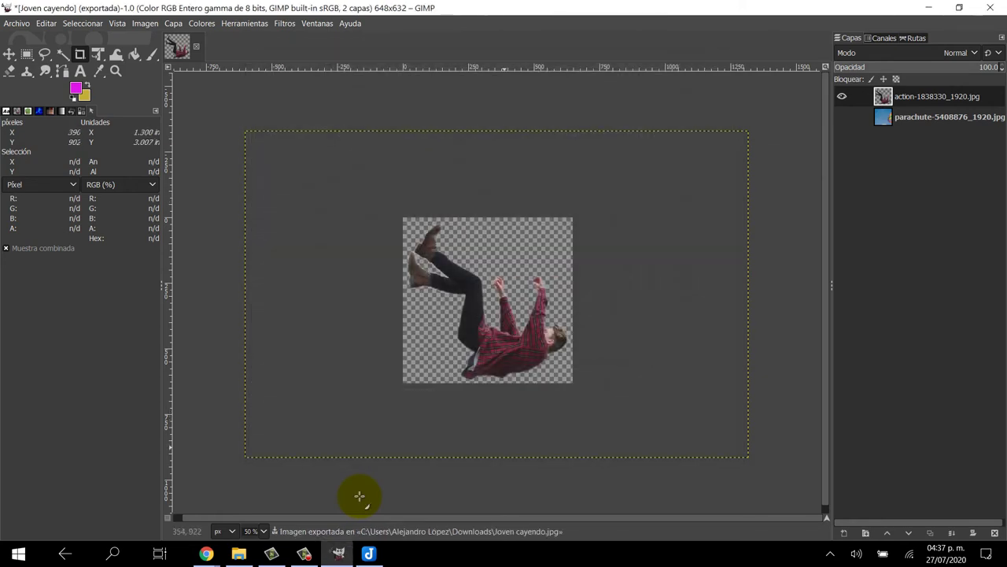
key("alt+Tab")
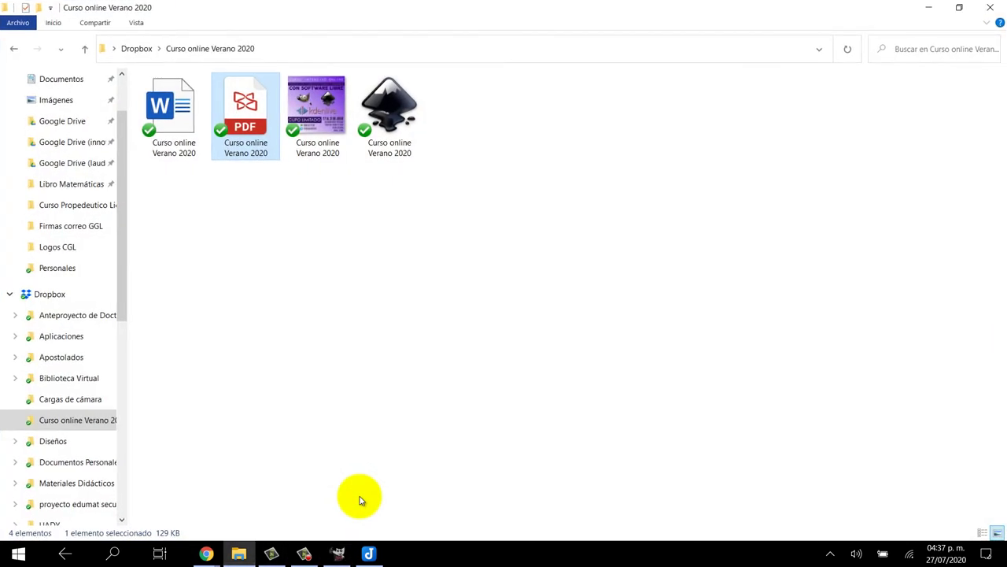
key("Tab")
key("i")
key("Up")
key("Up")
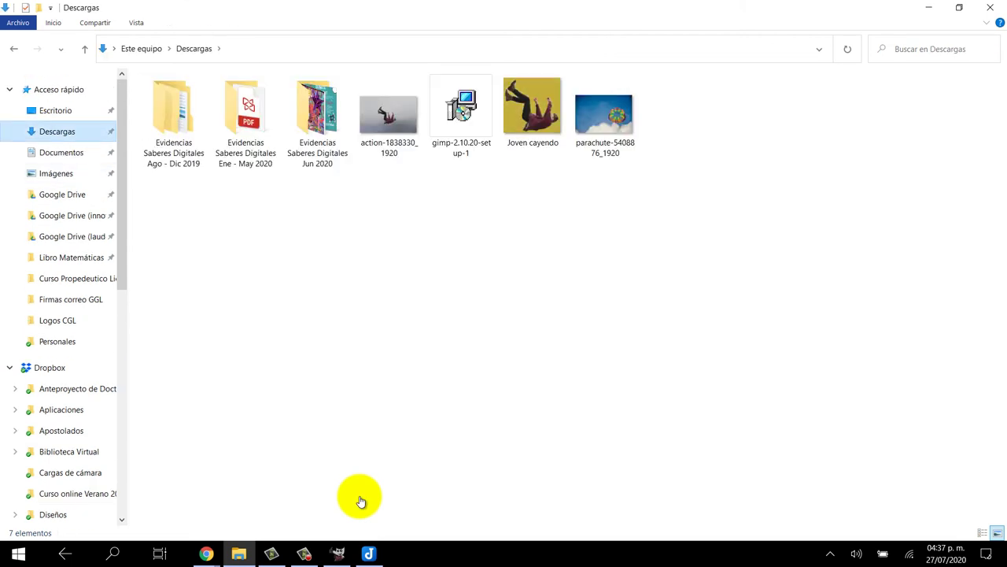
key("Right")
key("Right")
key("Right")
key("Right")
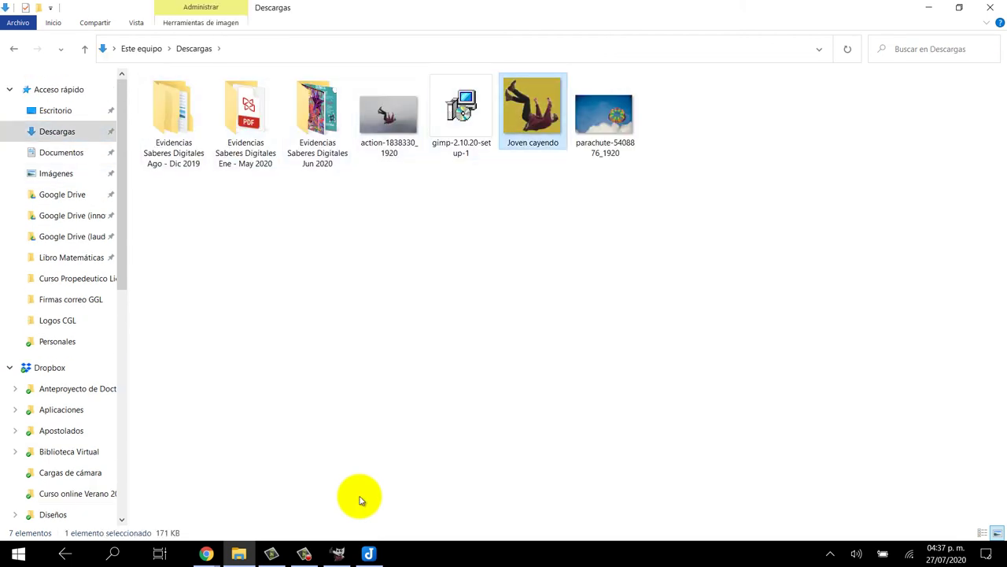
key("Return")
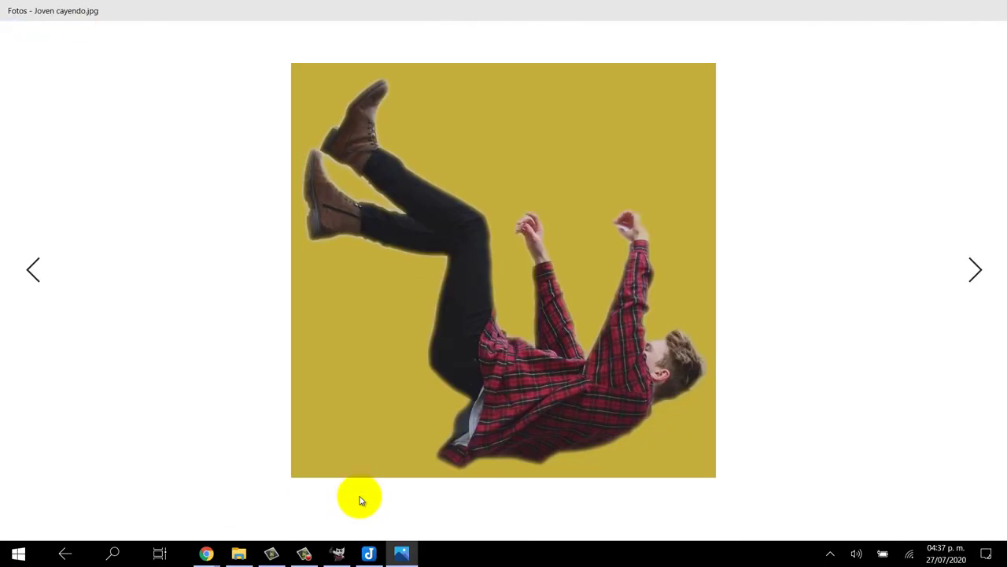
View the yellow-backed Joven cayendo.jpg in Photos, then return to GIMP
key("alt+Tab")
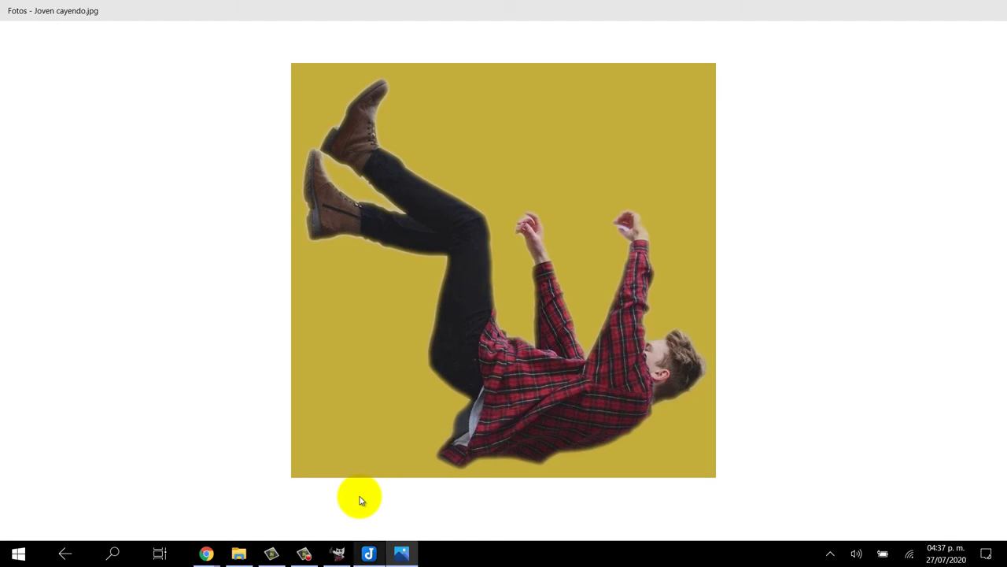
key("alt+Tab")
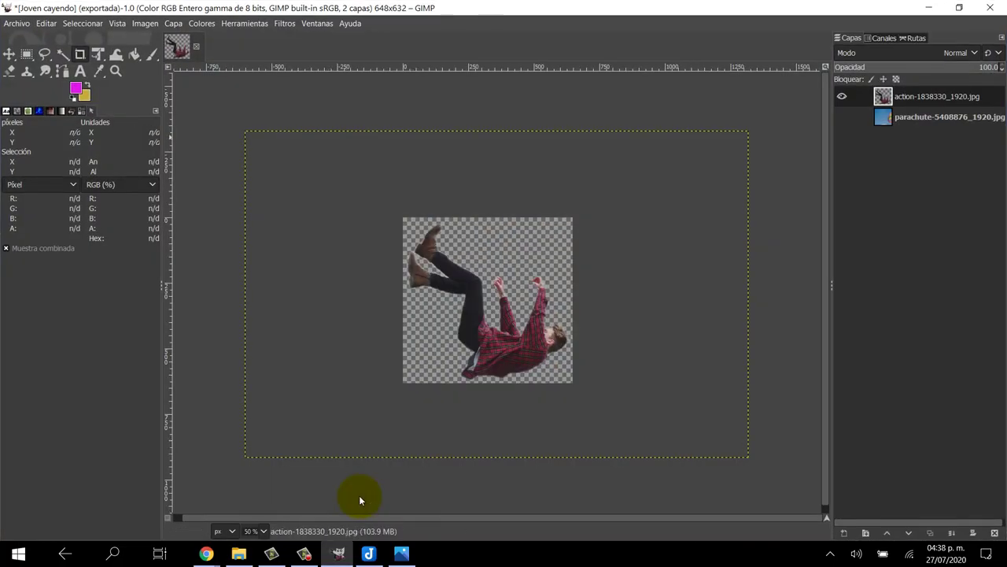
Open Export Image As, keeping the Joven cayendo name, and expand the file-type list
key("alt+a")
key("Down")
key("Down")
key("Down")
key("Down")
key("Down")
key("Down")
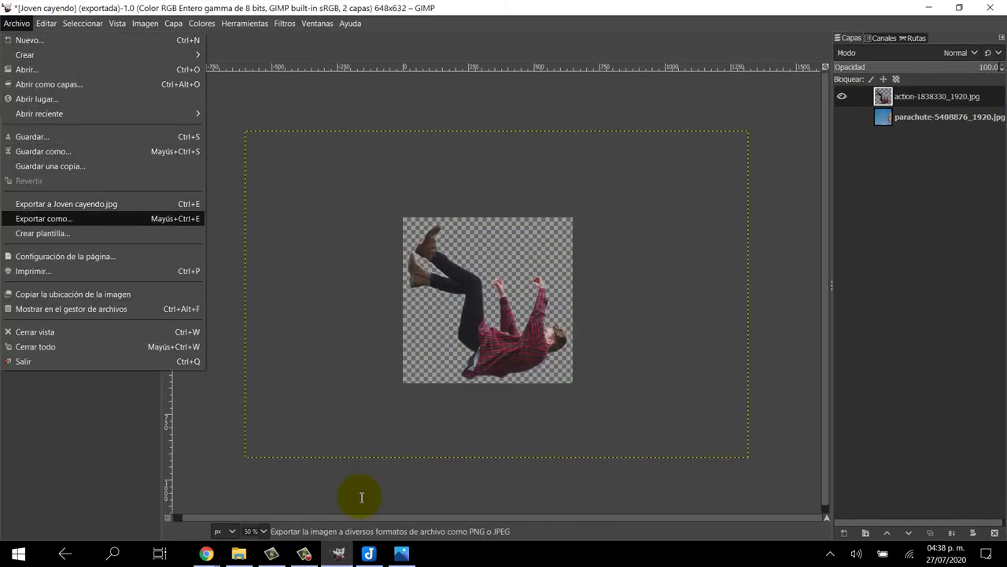
key("Return")
key("Right")
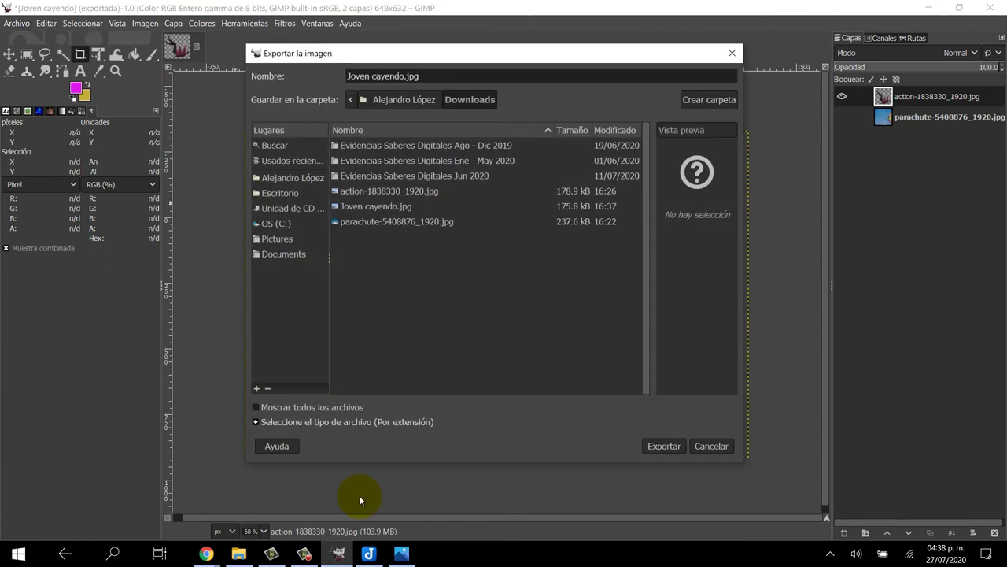
key("Tab")
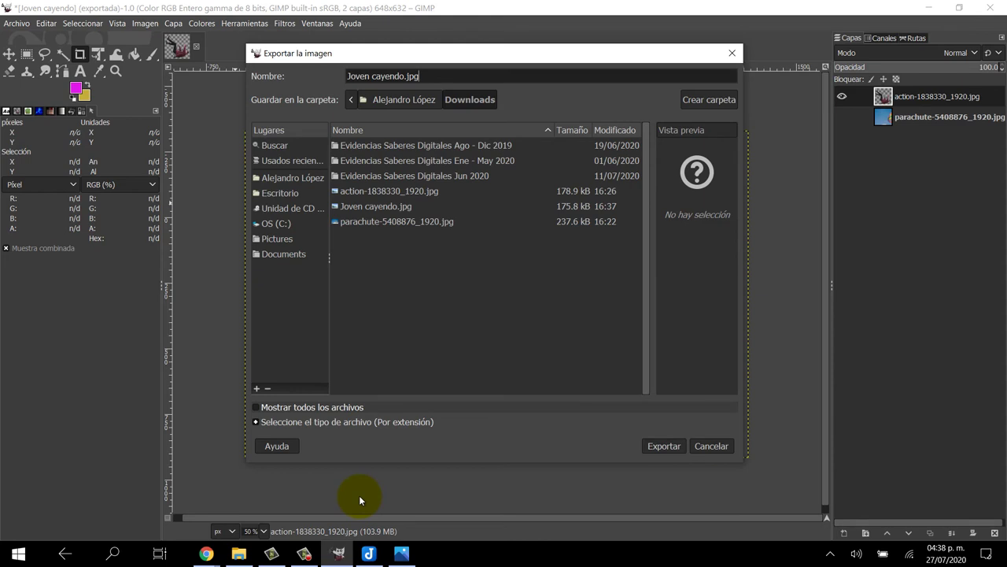
key("Tab")
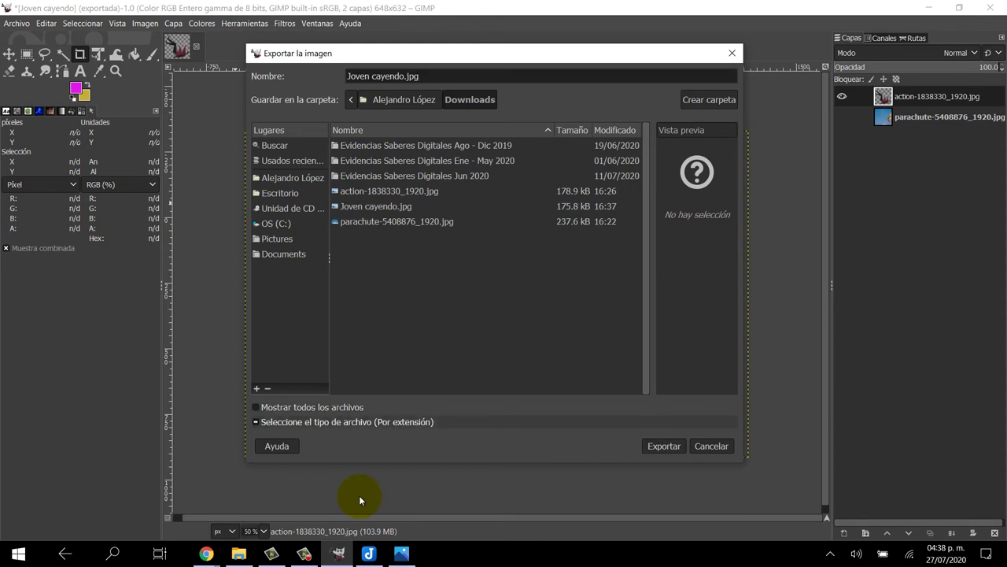
key("Return")
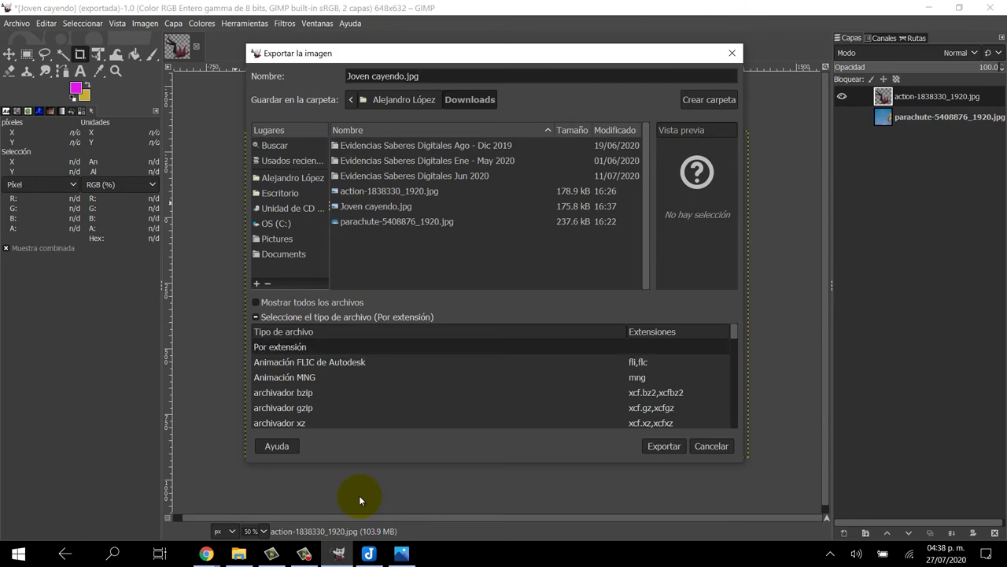
Choose PNG image and export Joven cayendo.png to Downloads, confirming the PNG options
key("Down")
key("Down")
key("Down")
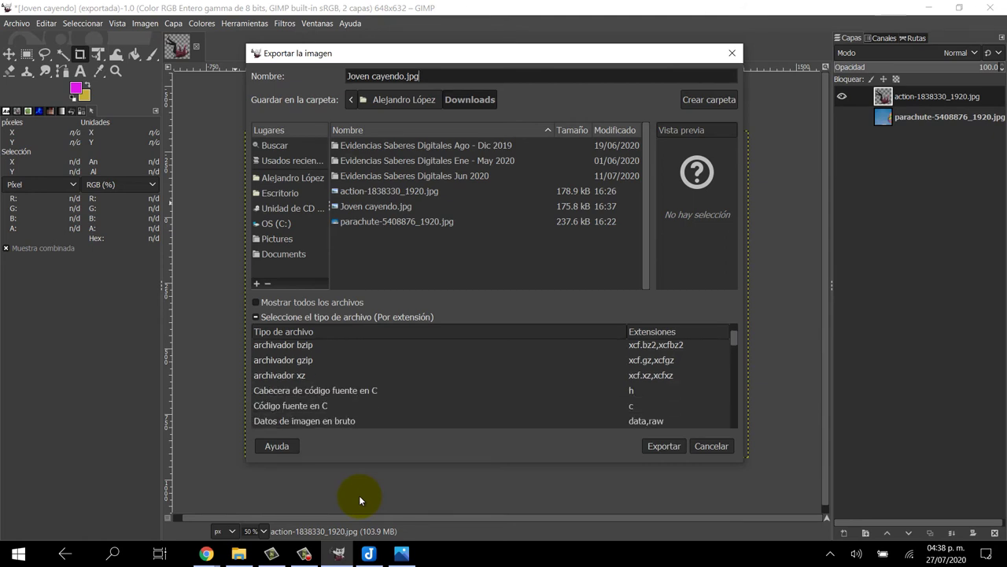
key("Down")
key("Down")
key("Down")
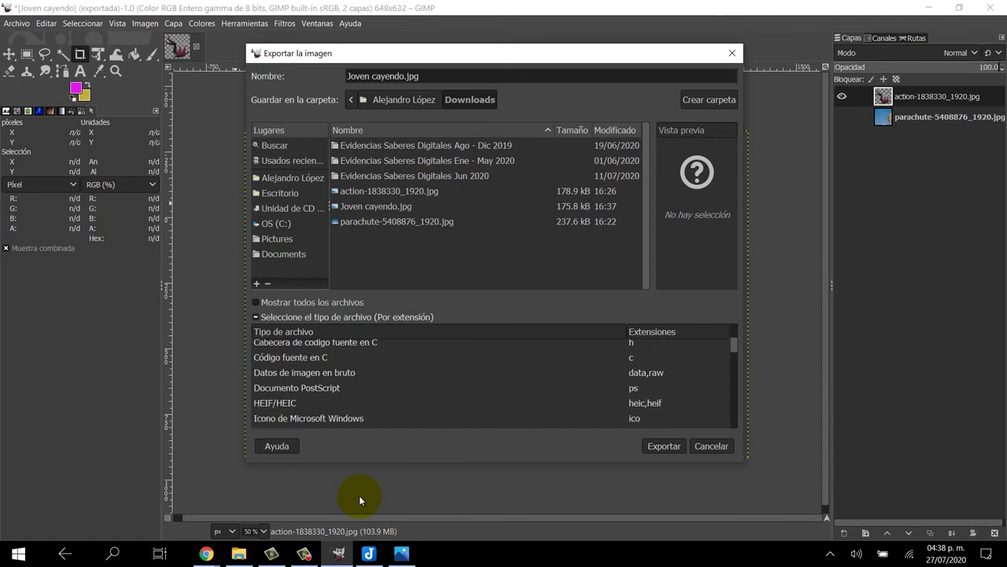
key("Down")
key("Down")
key("Down")
key("Down")
key("Down")
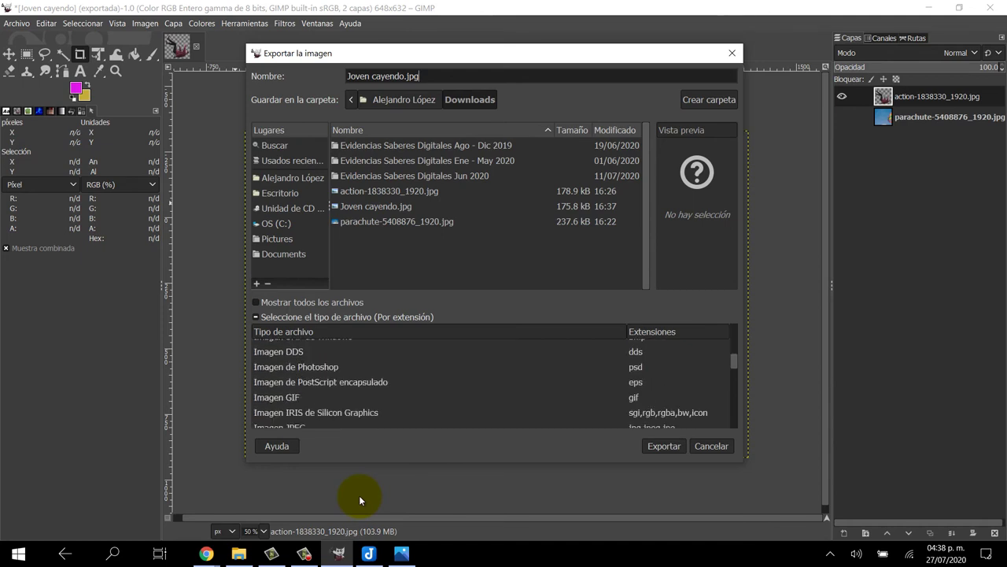
key("Down")
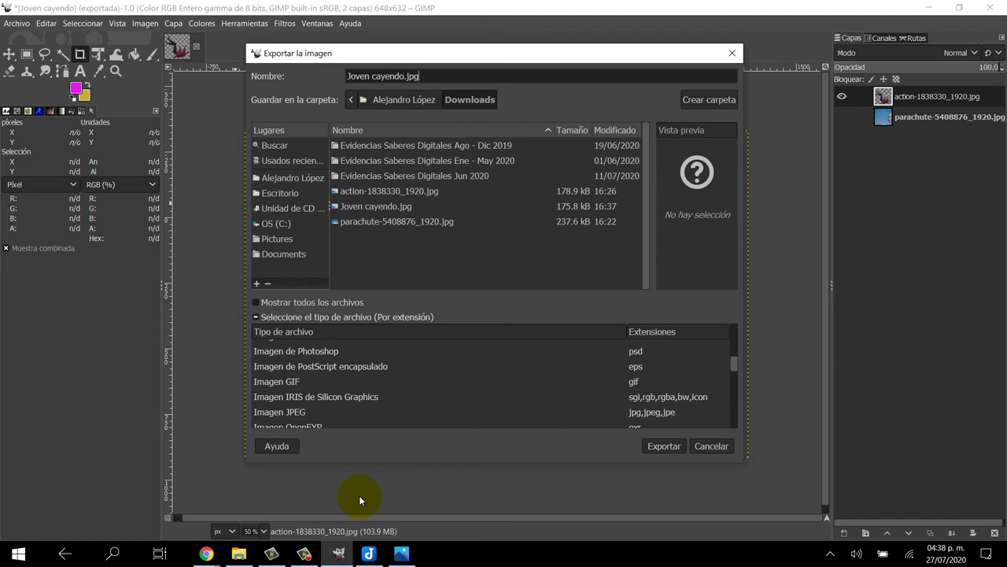
key("Down")
key("Down")
key("Down")
key("Down")
key("Down")
key("Down")
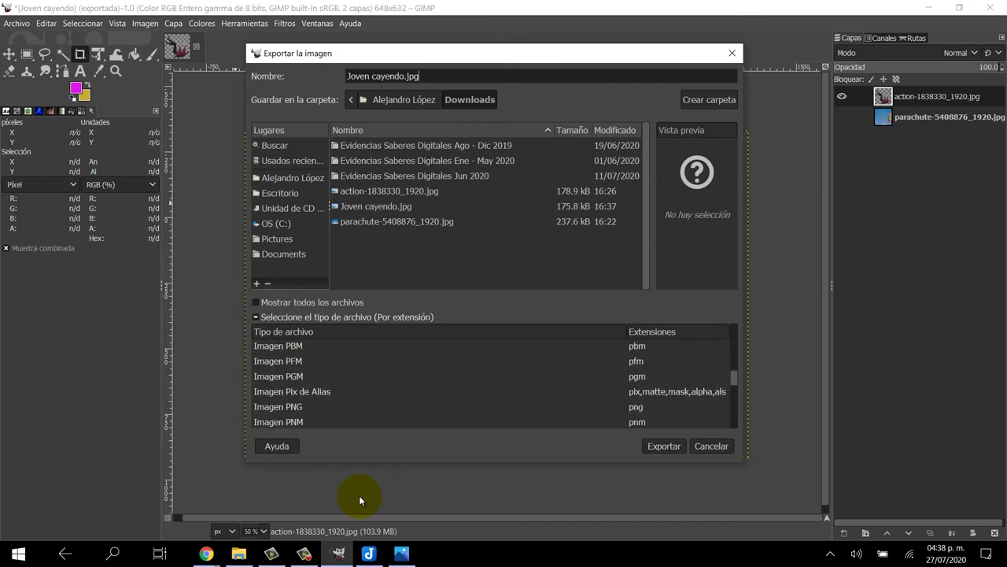
key("Return")
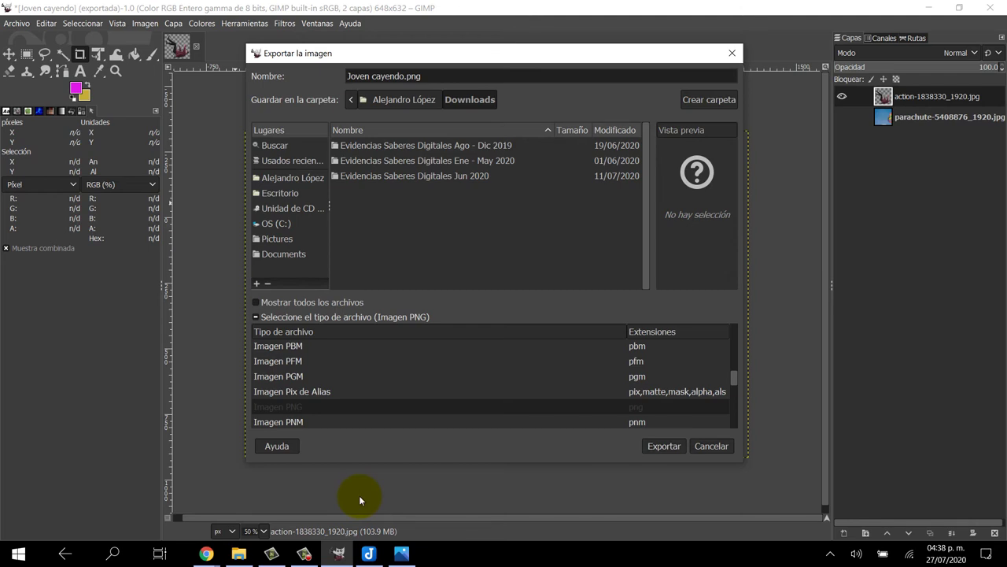
key("Return")
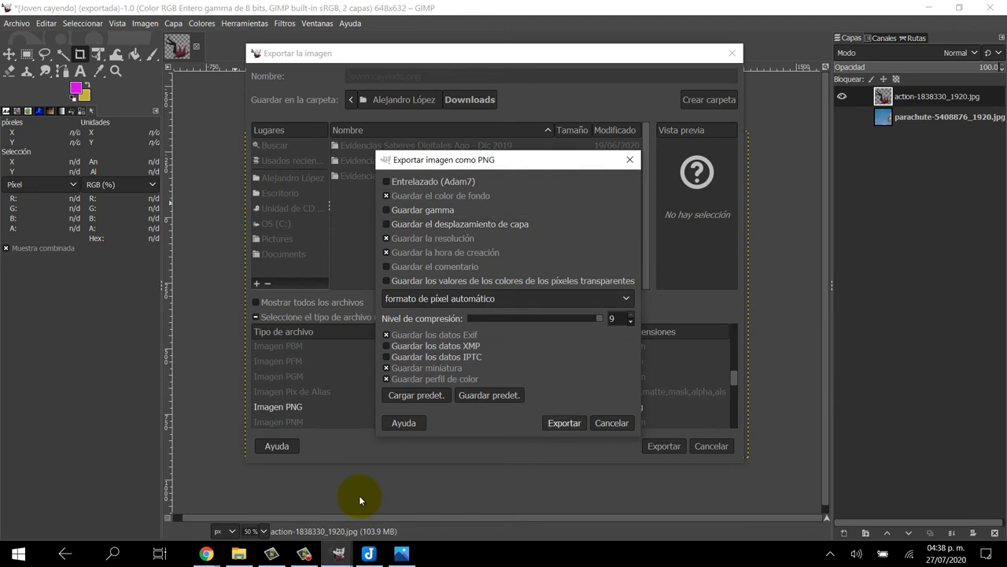
key("Return")
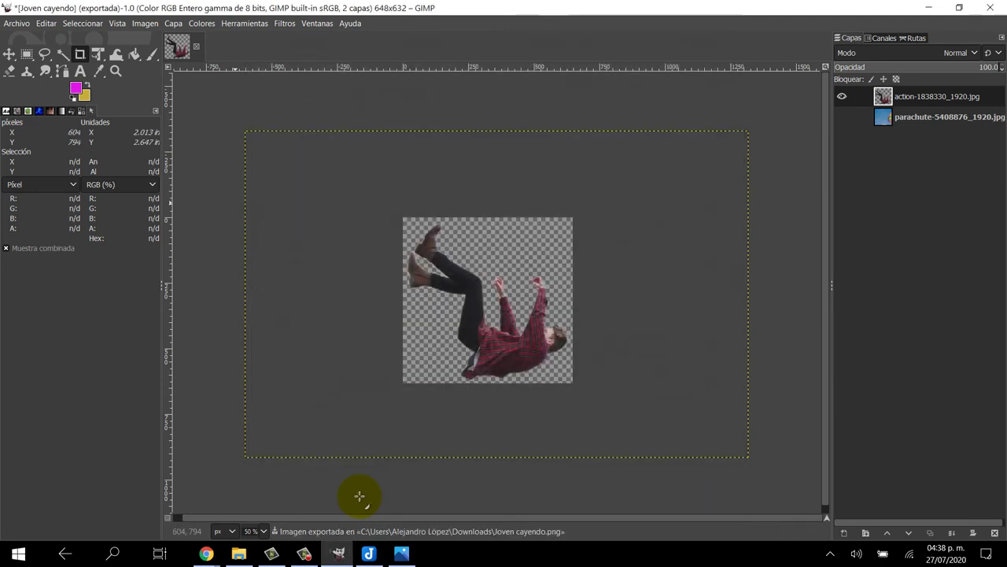
key("alt+Tab")
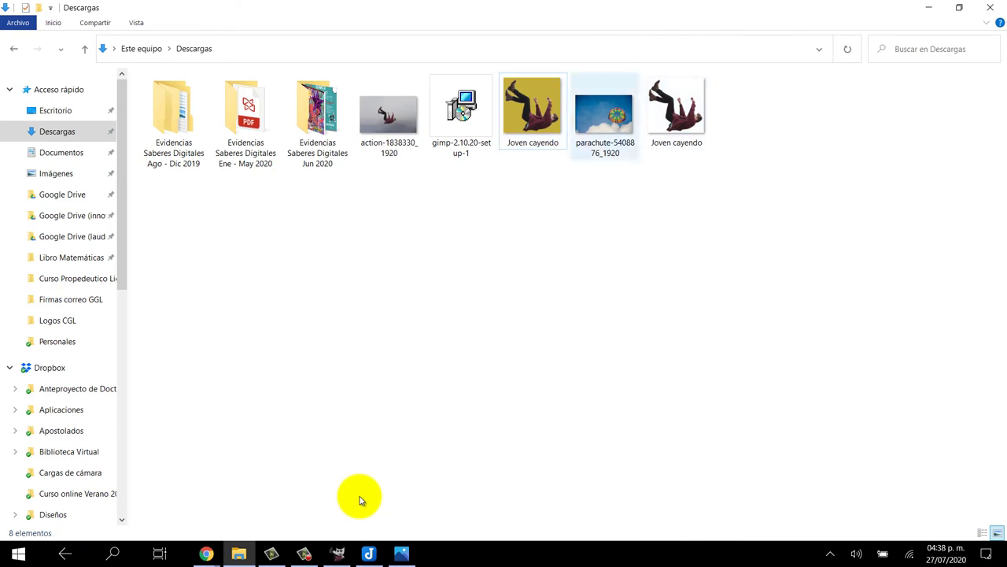
View the background-free Joven cayendo.png in Photos, then launch PowerPoint from Start
key("Return")
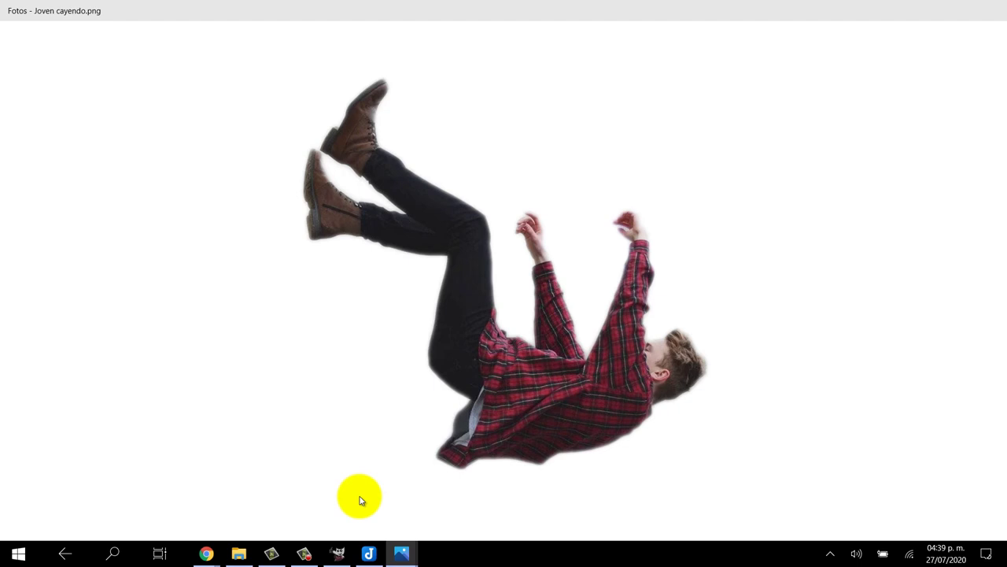
key("super")
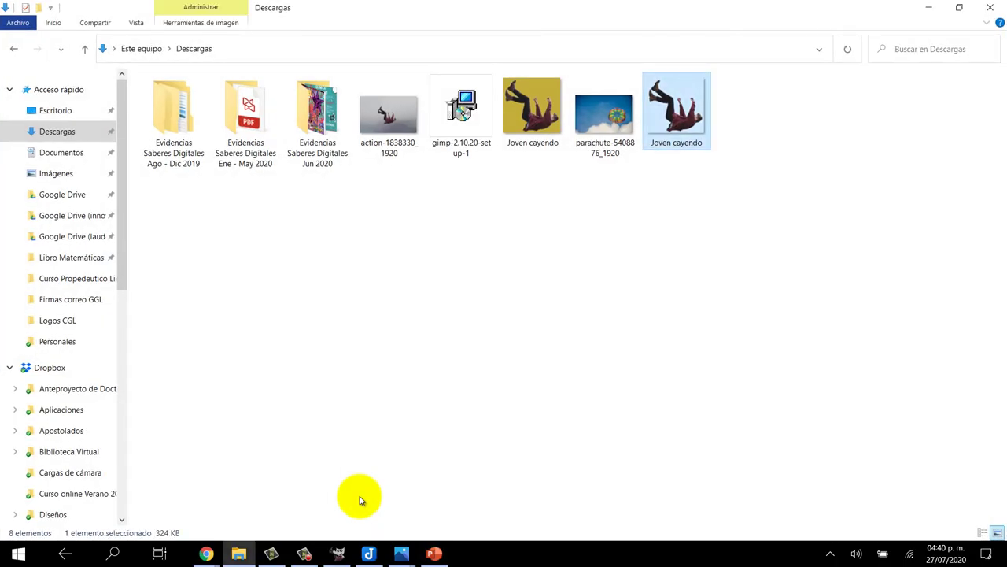
Paste the copied Joven cayendo picture onto the stormy-sky PowerPoint slide
key("alt+Tab")
key("ctrl+v")
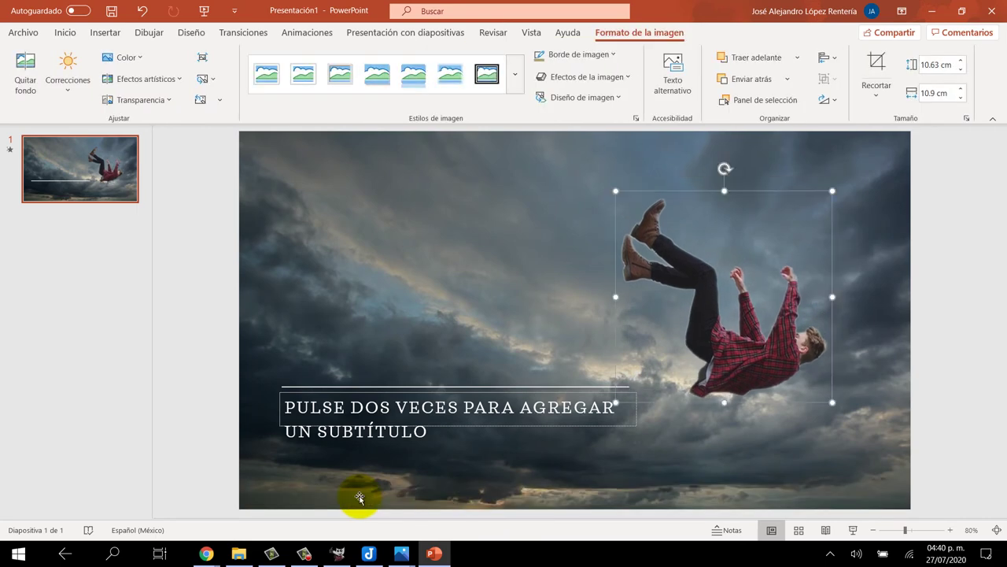
Deselect the 10.63 × 10.9 cm falling man to preview the slide, then return to GIMP
left_click(359, 499)
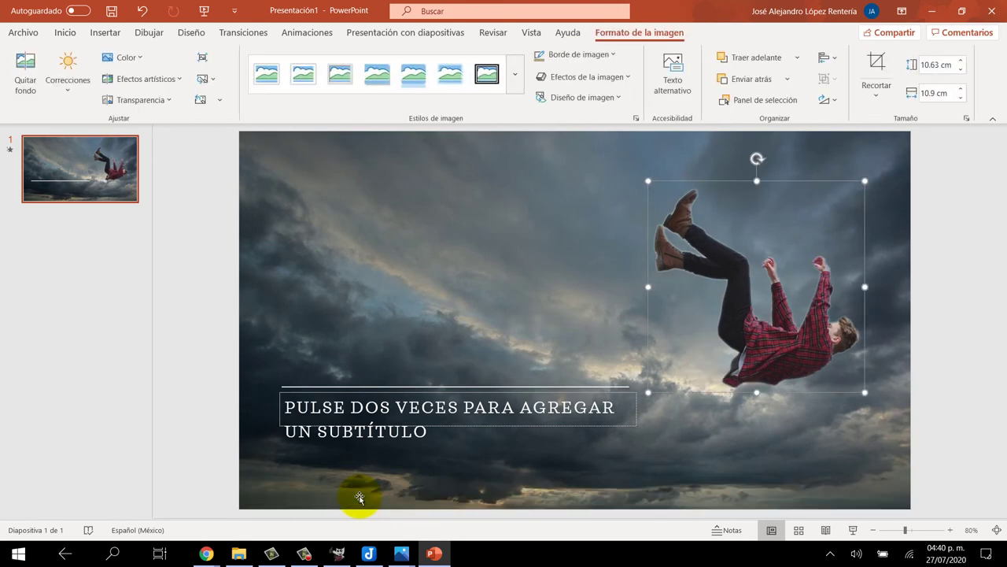
left_click(360, 498)
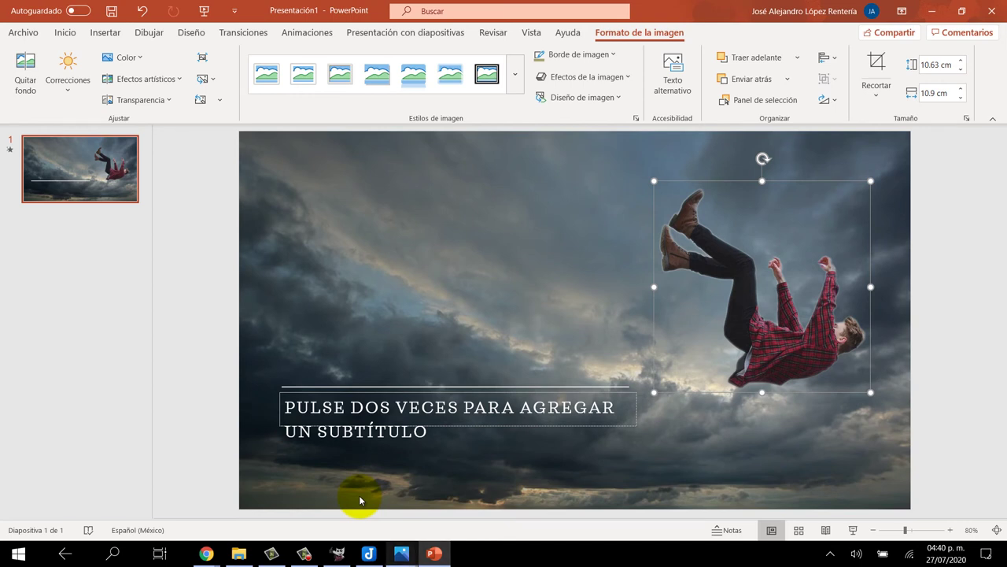
mouse_move(402, 553)
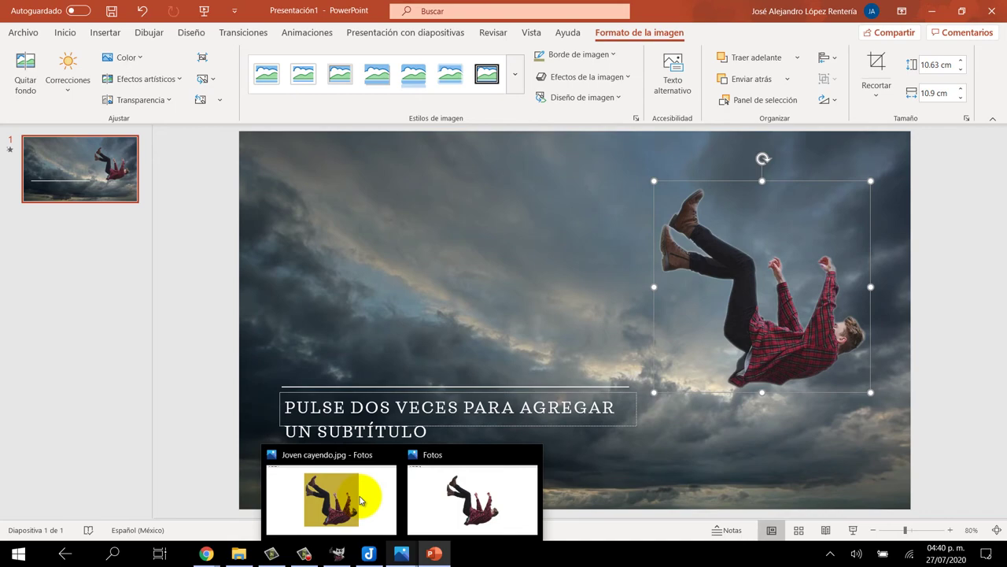
key("alt+Tab")
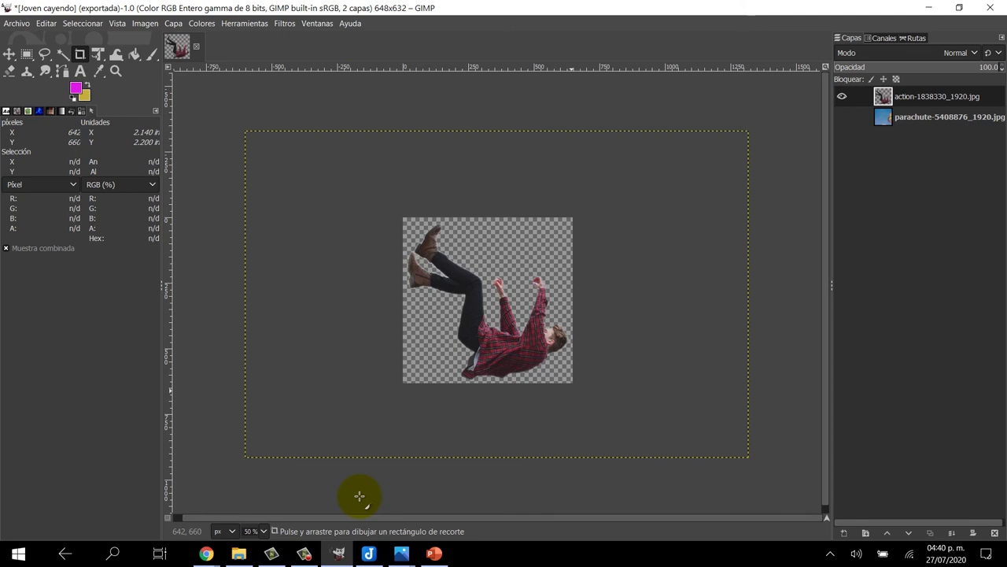
Undo the crop back to the 1920x1272 canvas, activate the parachute layer and hide the falling man
key("ctrl+z")
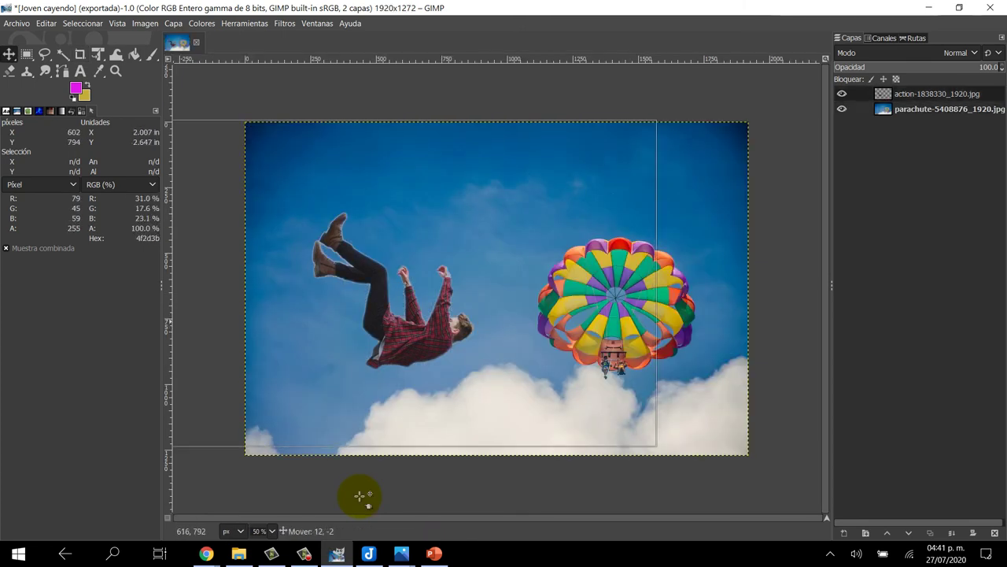
key("ctrl+z")
key("Page_Down")
key("ctrl+z")
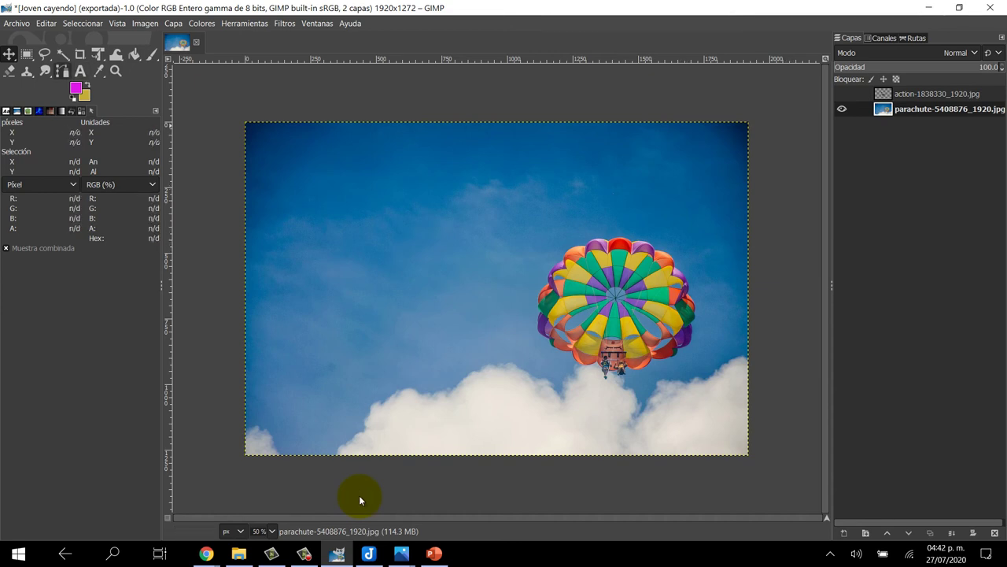
Fuzzy-select the upper sky band, dragging to tune the colour threshold
key("u")
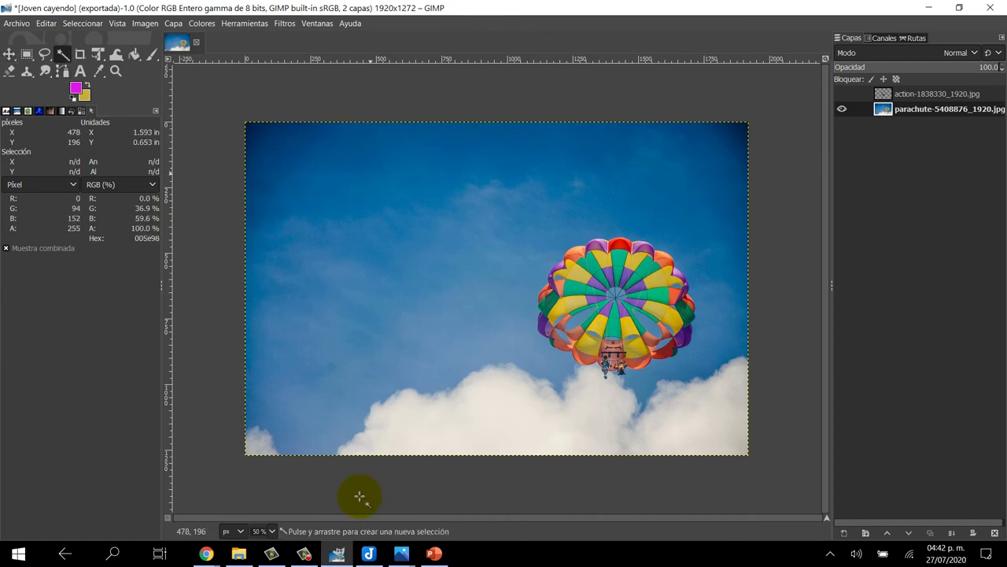
left_click(371, 173)
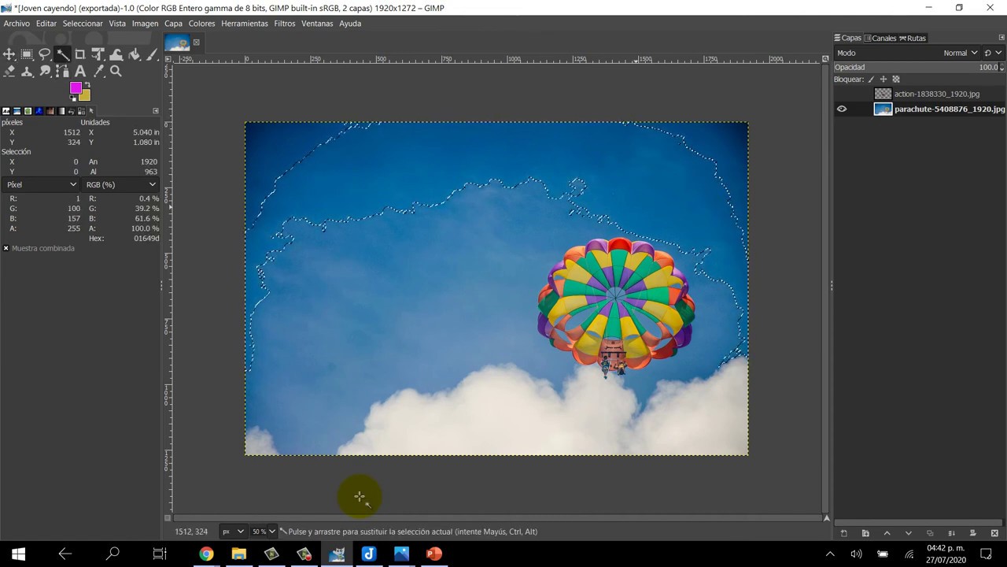
left_click_drag(841, 249, 669, 348)
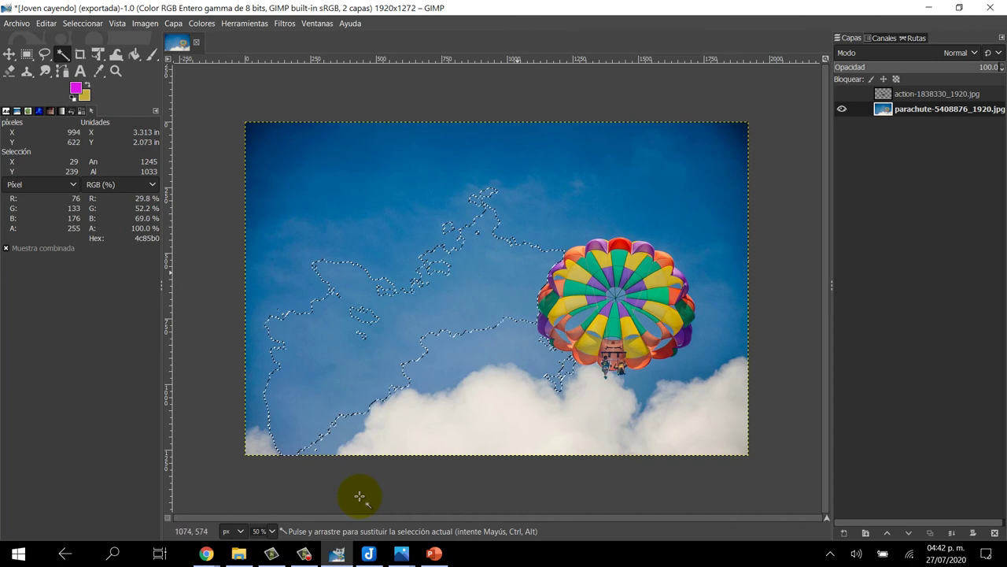
left_click_drag(359, 495, 359, 496)
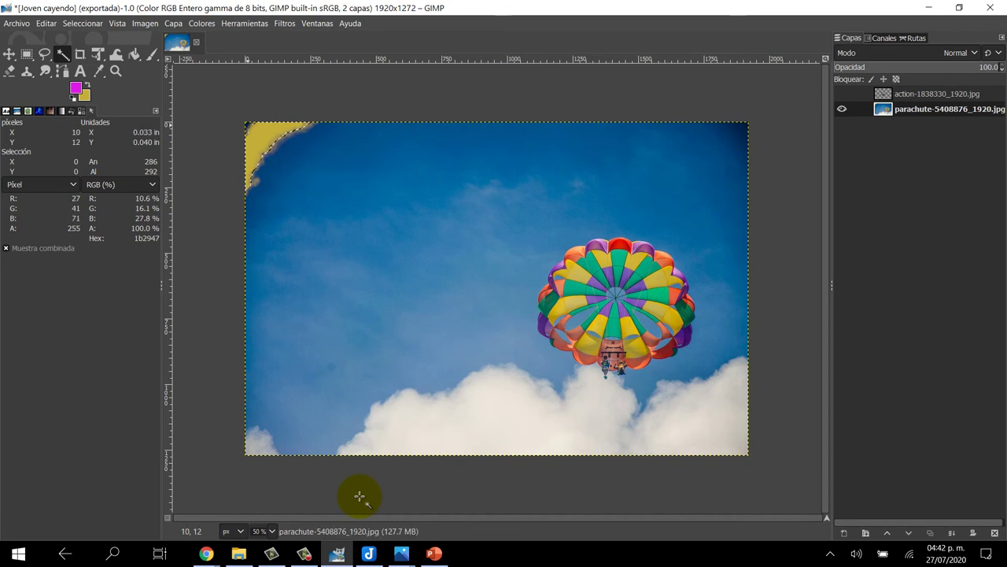
left_click(359, 495)
left_click_drag(358, 495, 359, 496)
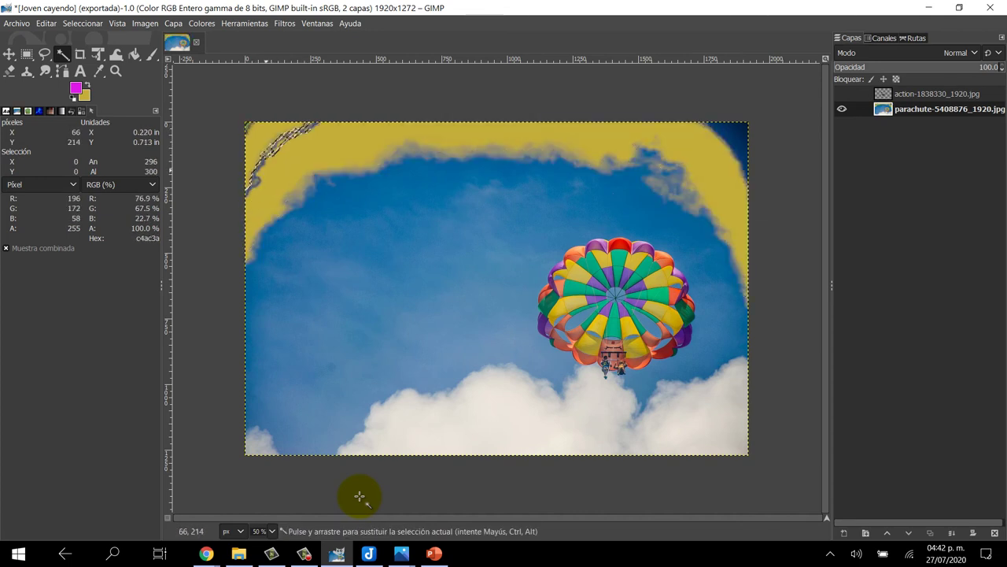
left_click_drag(359, 496, 359, 496)
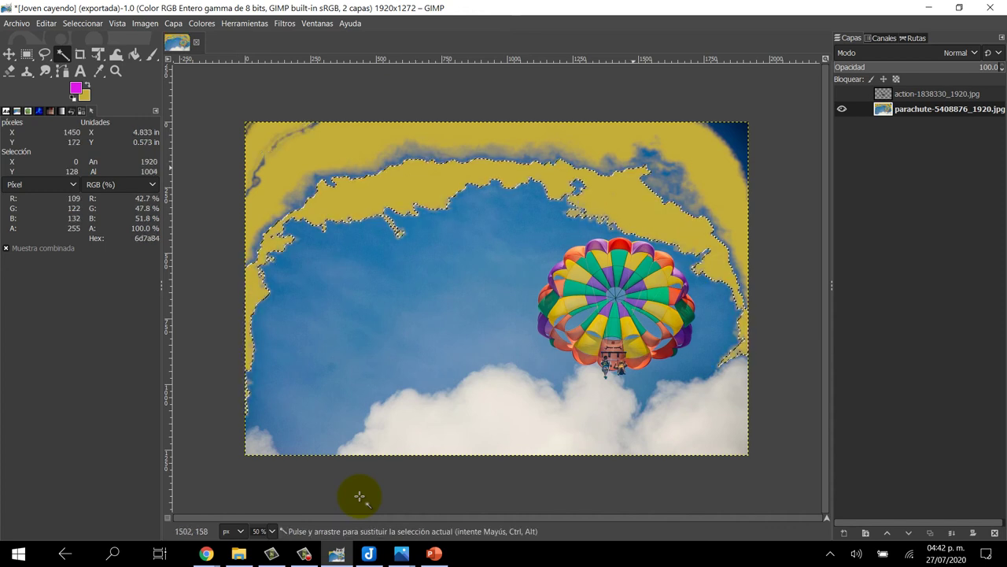
Select the top-right, central and lower-left leftover blue sky patches
left_click_drag(711, 156, 734, 166)
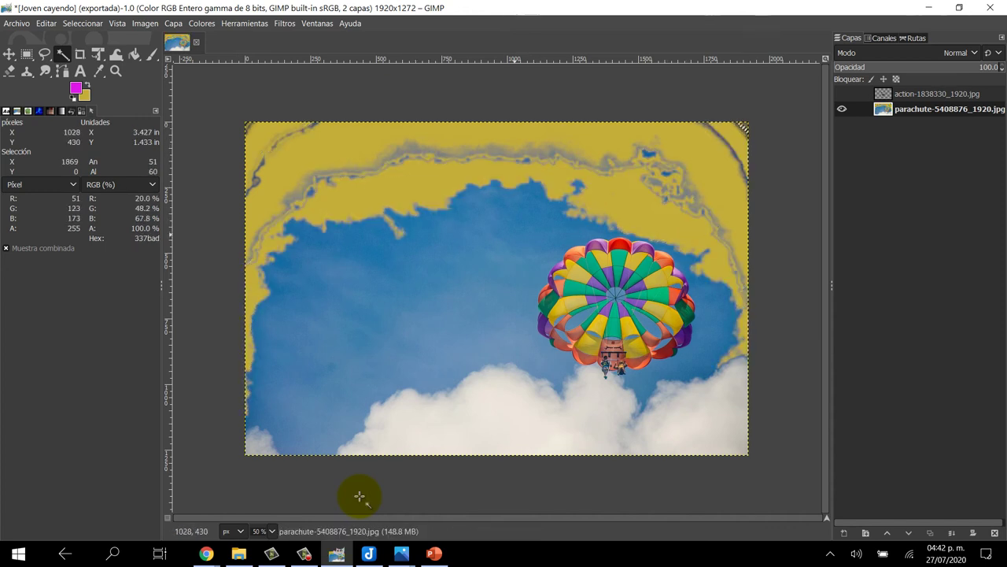
left_click_drag(432, 335, 455, 349)
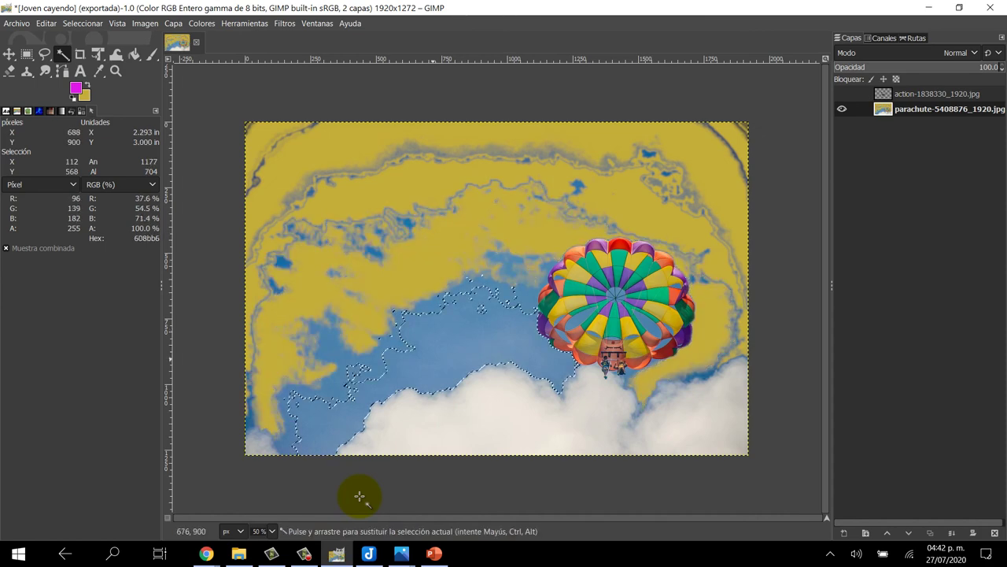
mouse_move(362, 366)
left_mouse_down()
mouse_move(324, 369)
mouse_move(261, 417)
mouse_move(295, 369)
left_mouse_up()
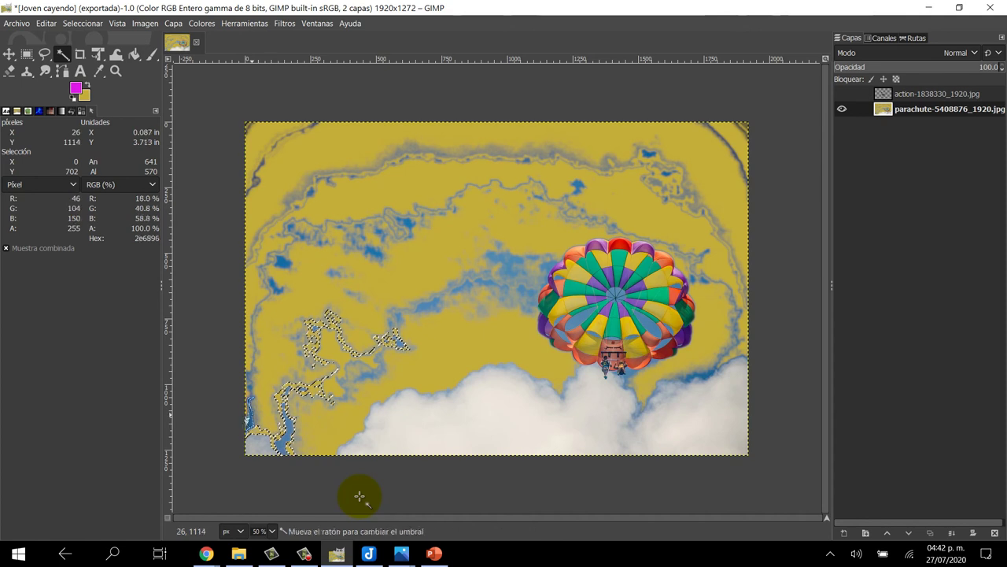
left_click_drag(283, 425, 341, 412)
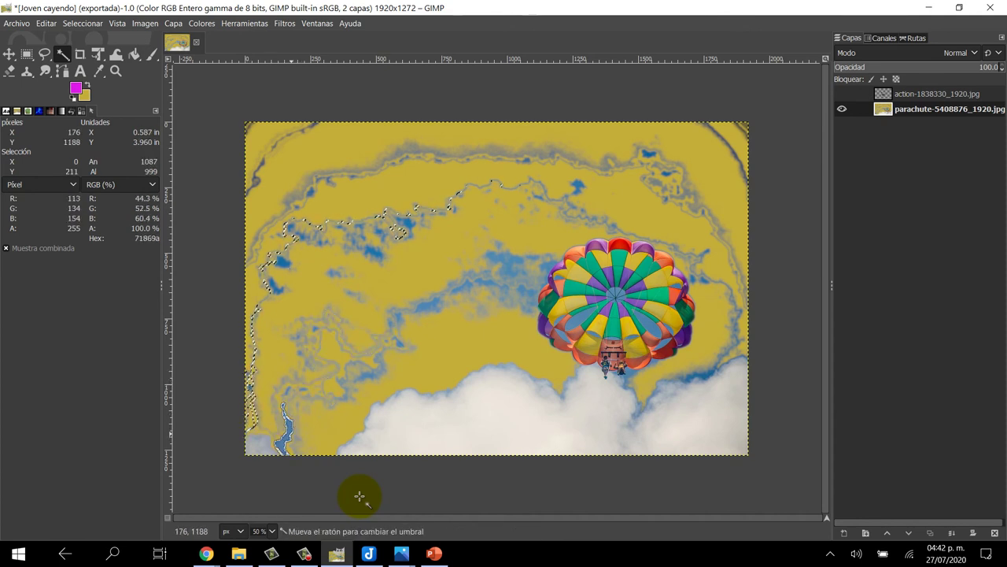
mouse_move(501, 263)
left_mouse_down()
mouse_move(440, 292)
mouse_move(460, 285)
left_mouse_up()
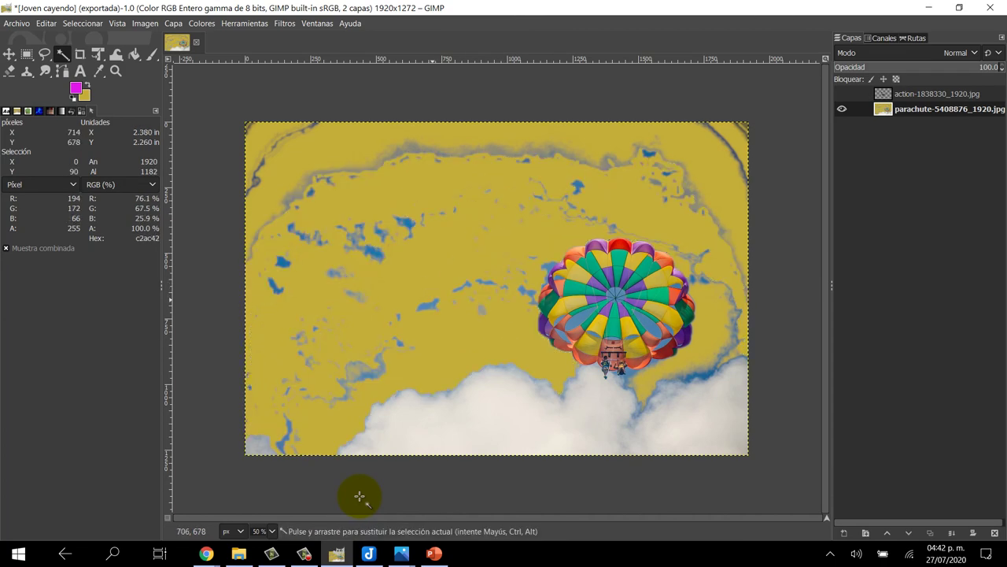
left_click_drag(460, 285, 461, 285)
left_click_drag(373, 253, 380, 256)
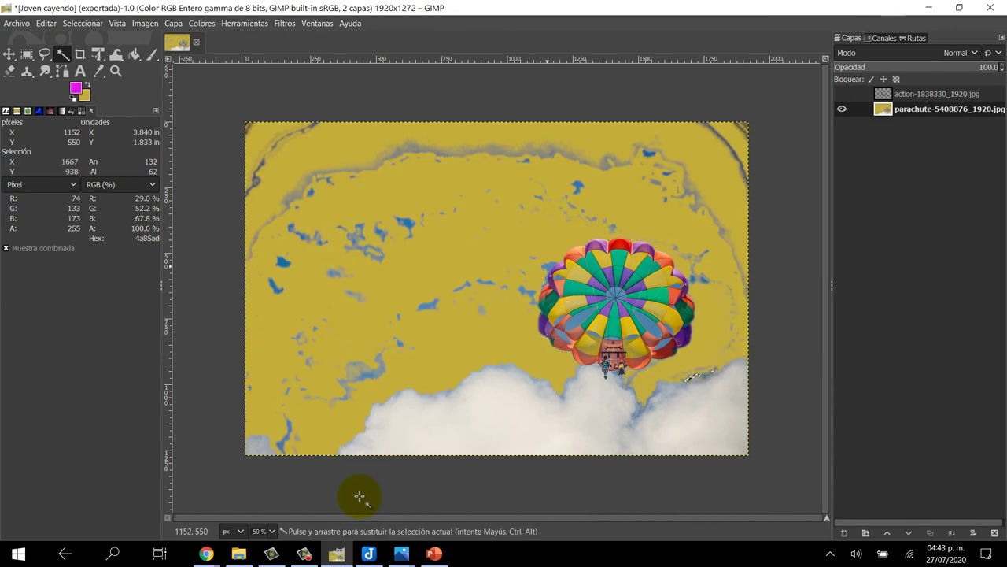
Select the small sky patches beside the parachute, then switch to the Eraser
left_click(549, 268)
left_click(554, 284)
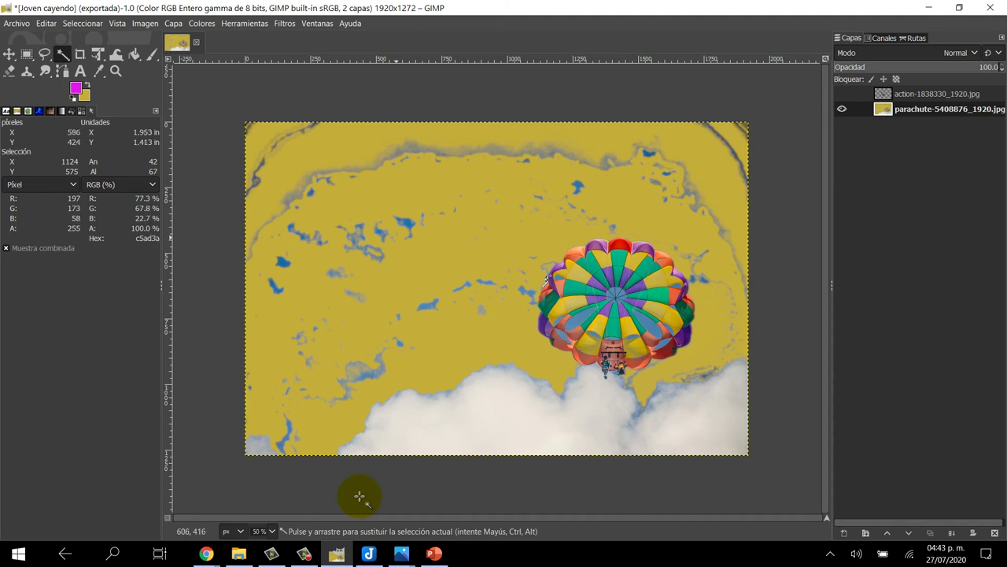
key("m")
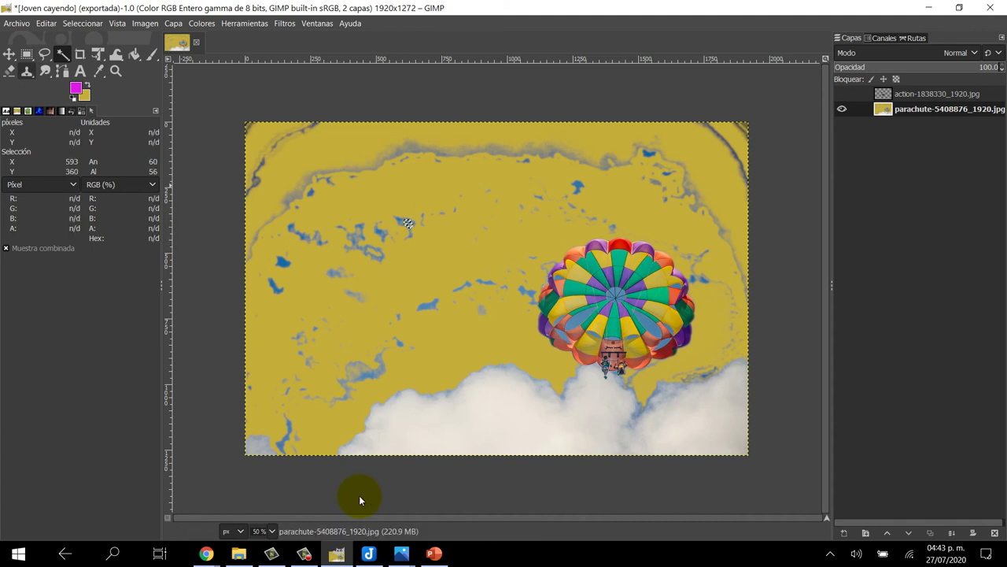
key("shift+e")
Drop the selection, erase the upper-left grey fringe, and pick the 2. Hardness 100 brush
key("ctrl+shift+a")
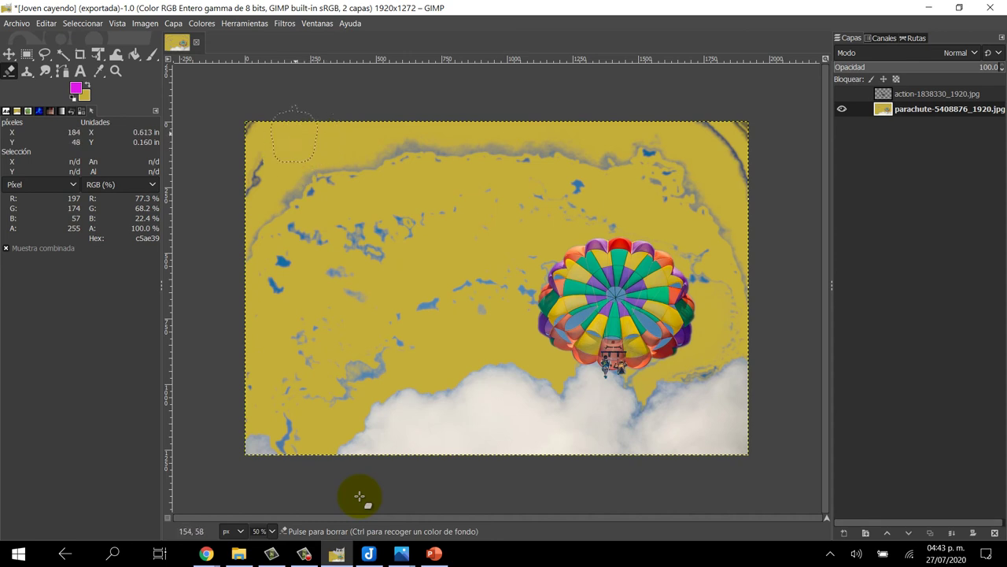
left_click_drag(295, 193, 492, 145)
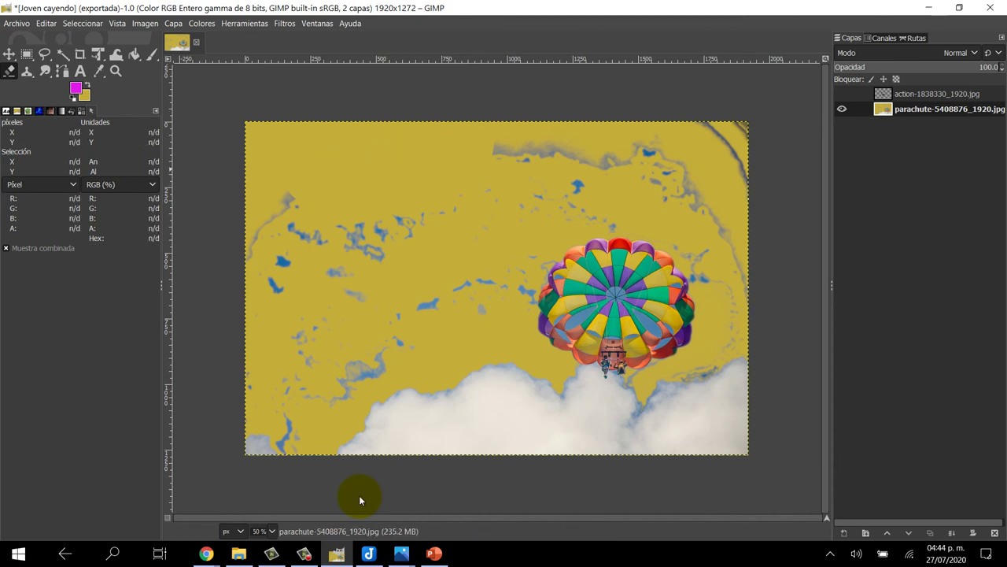
key("ctrl+shift+b")
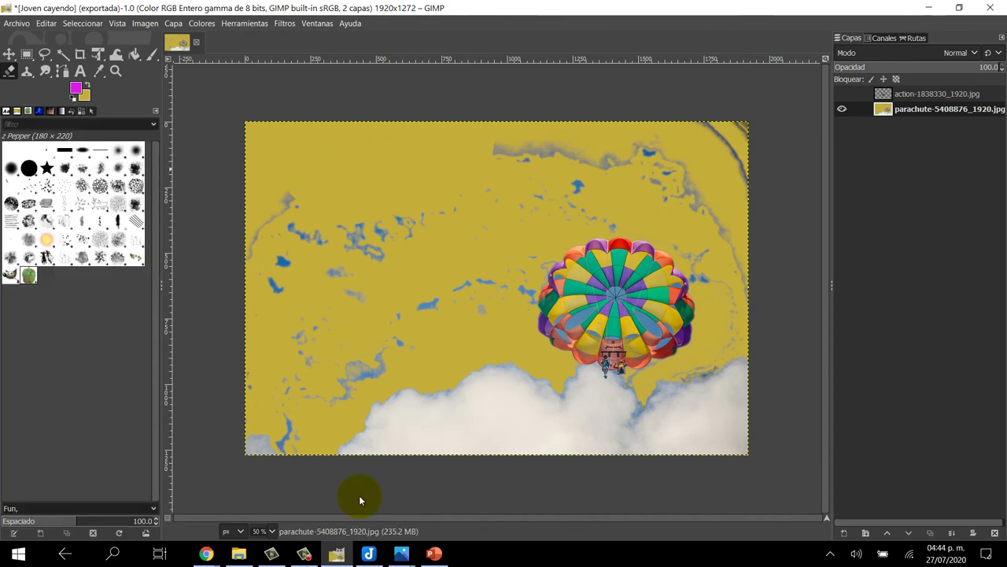
key("shift+e")
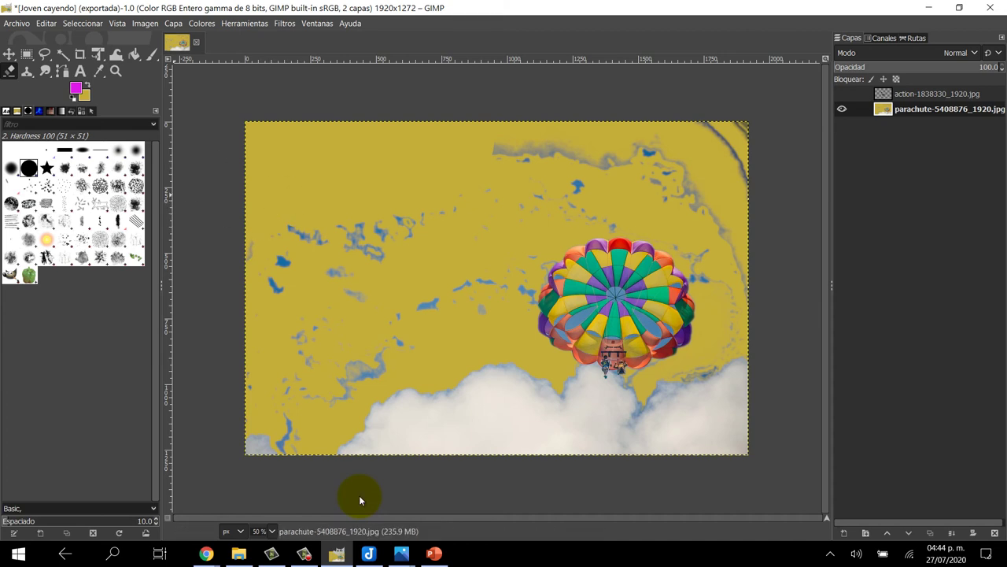
key("period")
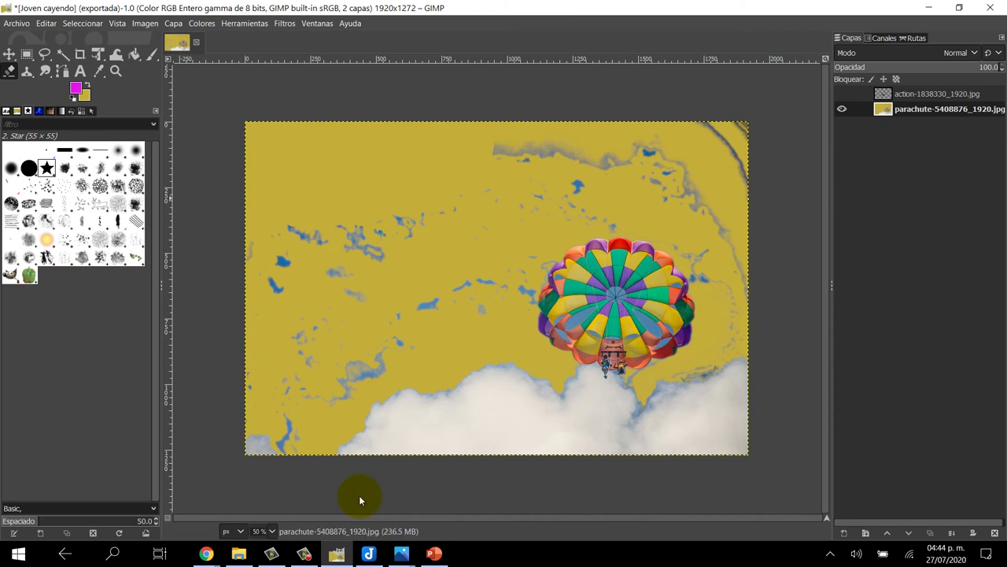
key("comma")
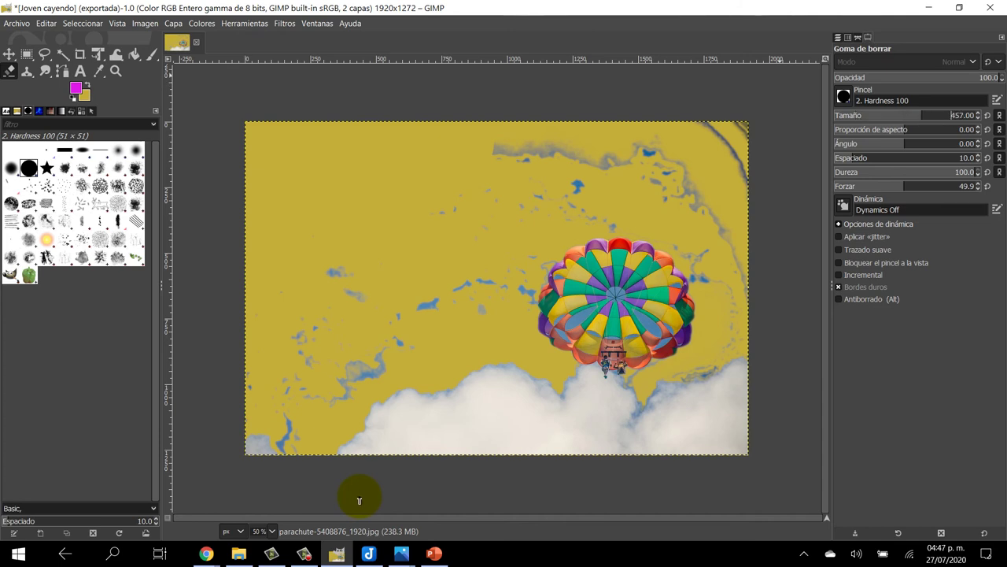
At eraser size 330, erase the grey streaks and blue patches across the upper and left sky
type("330")
key("Return")
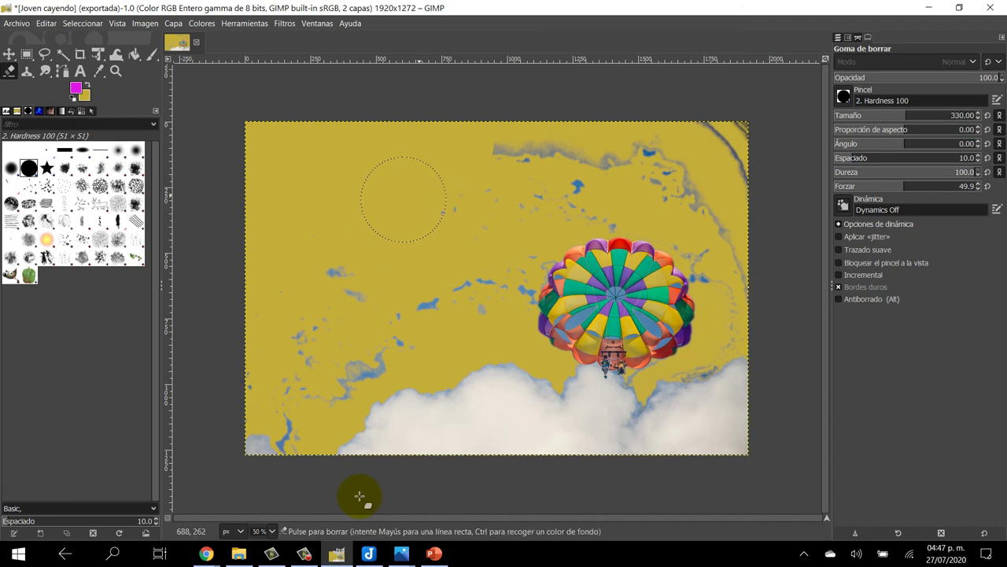
mouse_move(403, 200)
left_mouse_down()
mouse_move(769, 253)
mouse_move(590, 174)
left_mouse_up()
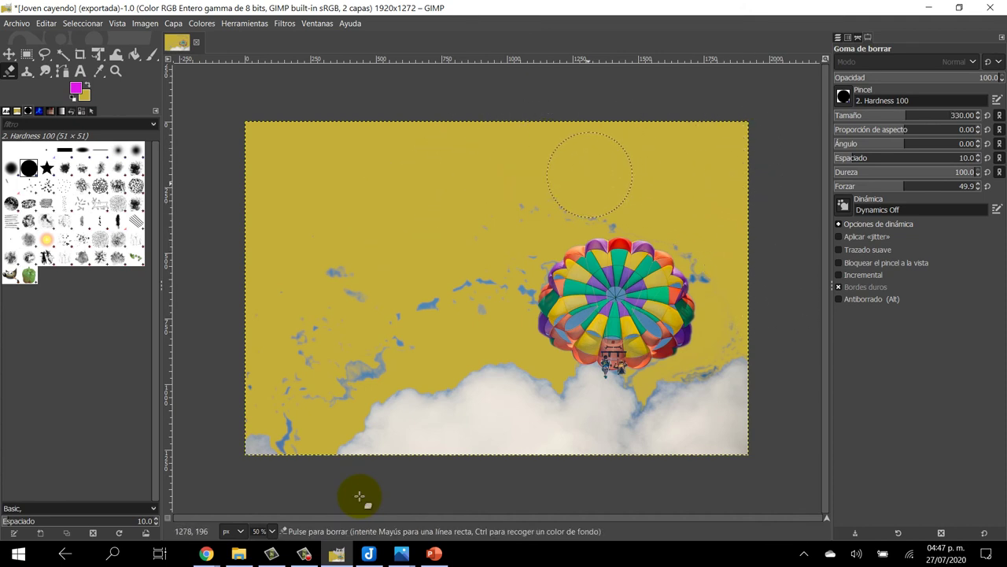
mouse_move(410, 247)
left_mouse_down()
mouse_move(265, 359)
mouse_move(322, 378)
mouse_move(389, 304)
mouse_move(464, 297)
mouse_move(479, 282)
left_mouse_up()
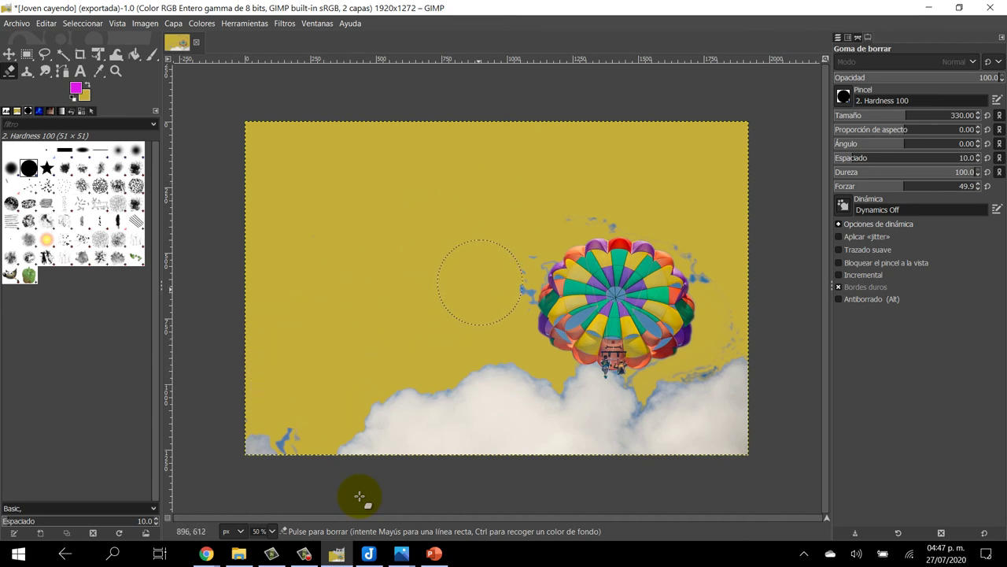
mouse_move(523, 218)
left_mouse_down()
mouse_move(580, 175)
mouse_move(626, 191)
mouse_move(708, 191)
mouse_move(715, 225)
mouse_move(740, 252)
left_mouse_up()
mouse_move(305, 390)
left_mouse_down()
mouse_move(304, 403)
mouse_move(311, 396)
left_mouse_up()
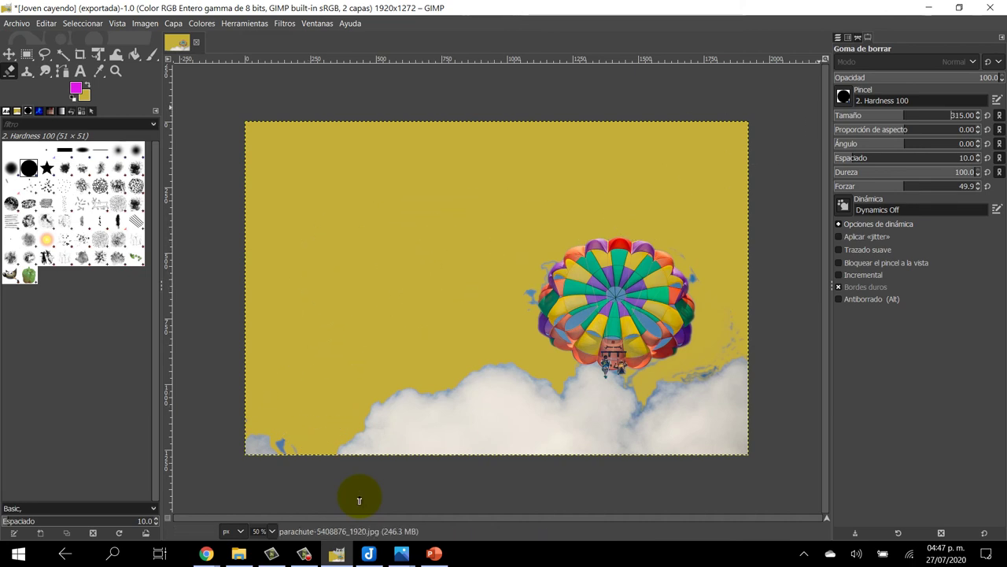
type("611")
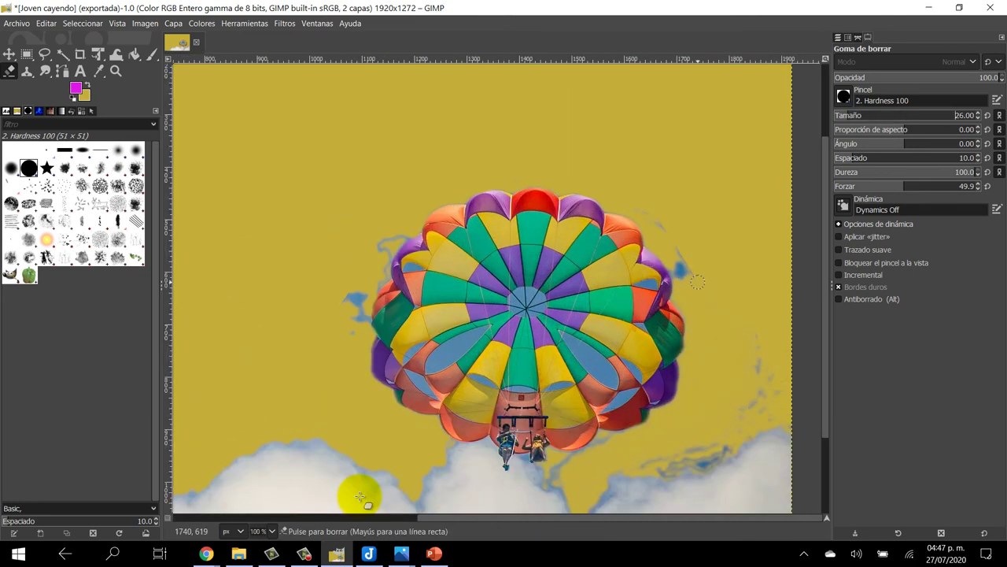
Zoom in and erase the blue blob, grey shards and bluish fringe around the parachute's right and lower edges
scroll(698, 282, "up", 3, "ctrl")
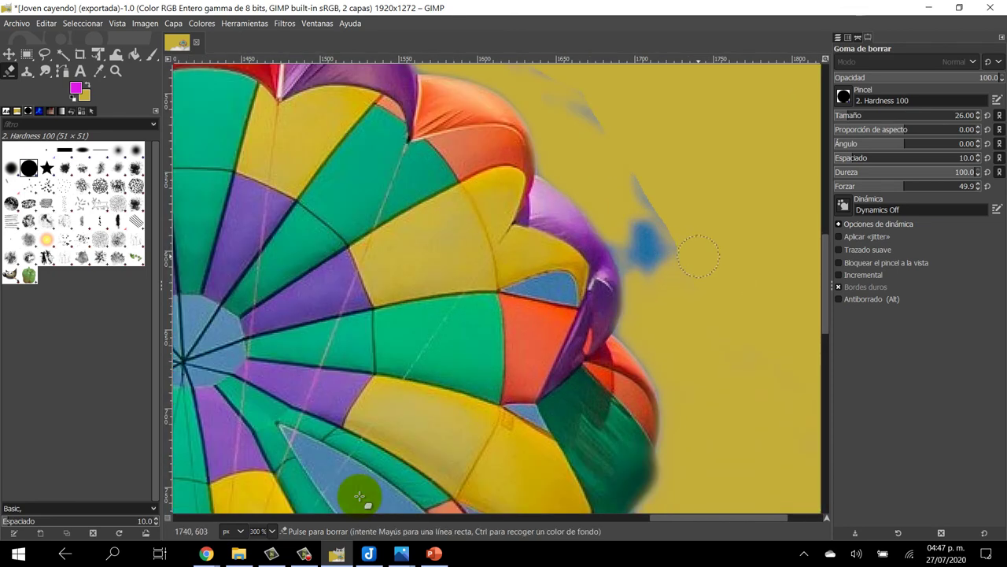
left_click_drag(699, 255, 631, 238)
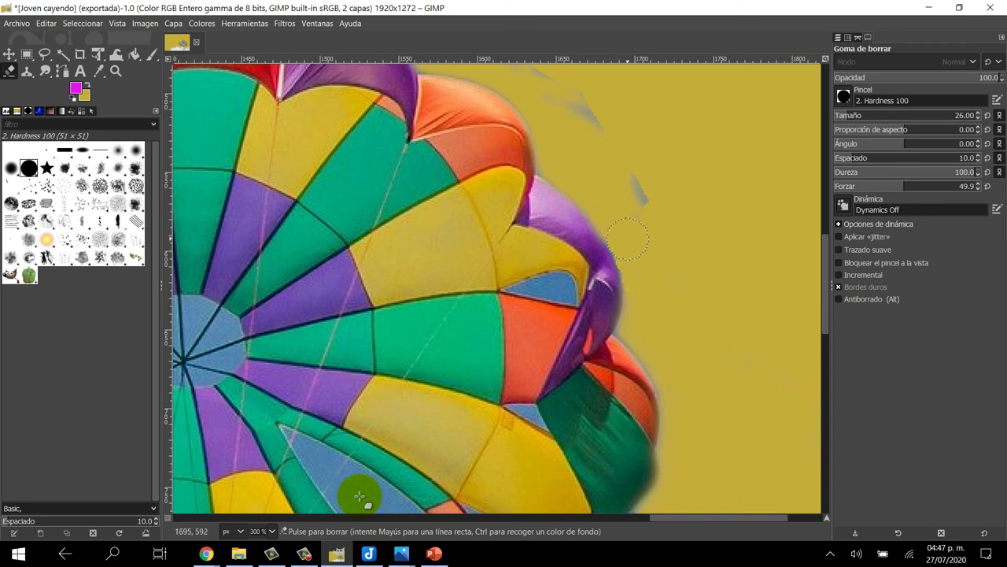
left_click_drag(641, 192, 599, 122)
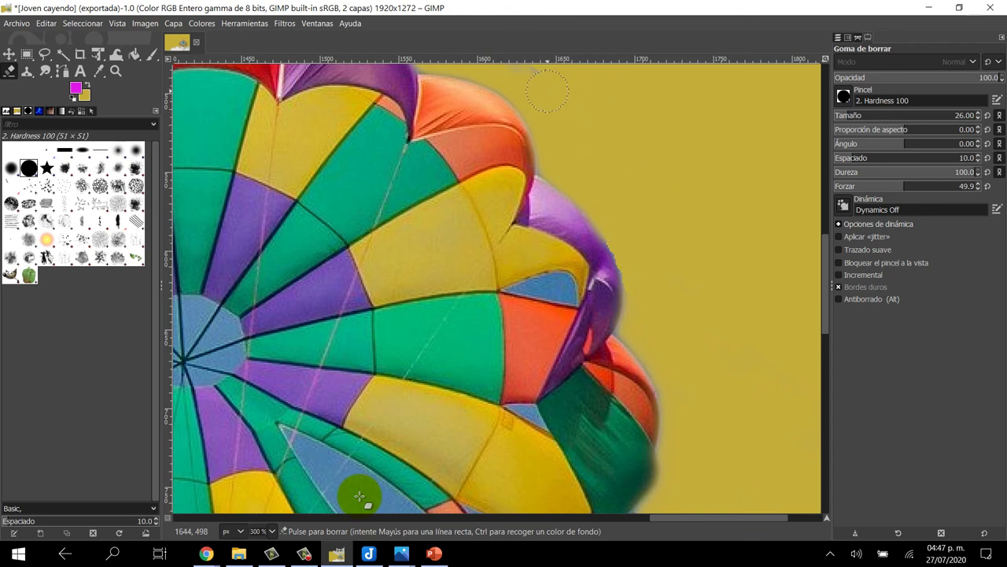
scroll(699, 281, "down", 9)
scroll(669, 315, "down", 1)
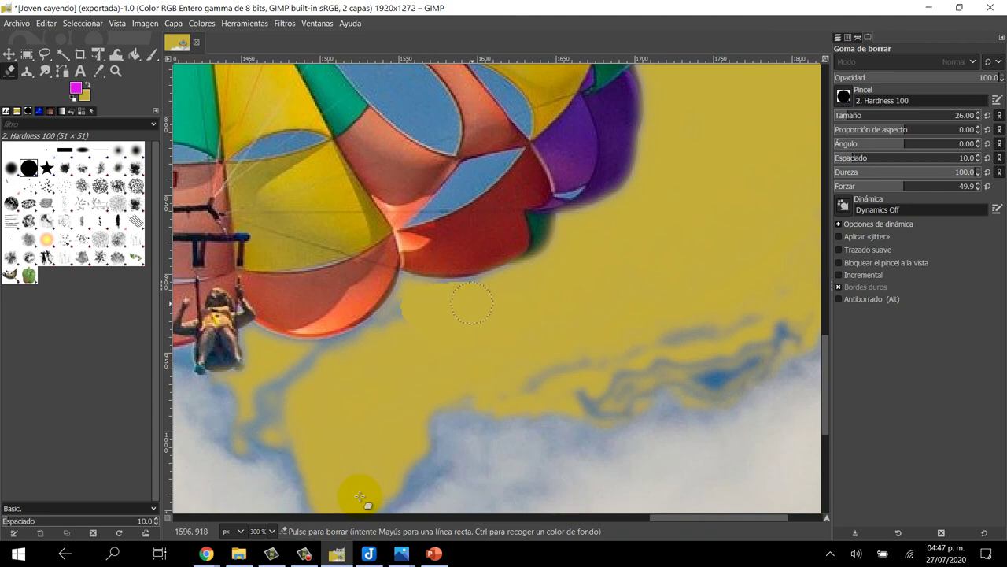
left_click_drag(471, 302, 236, 440)
scroll(213, 221, "down", 4)
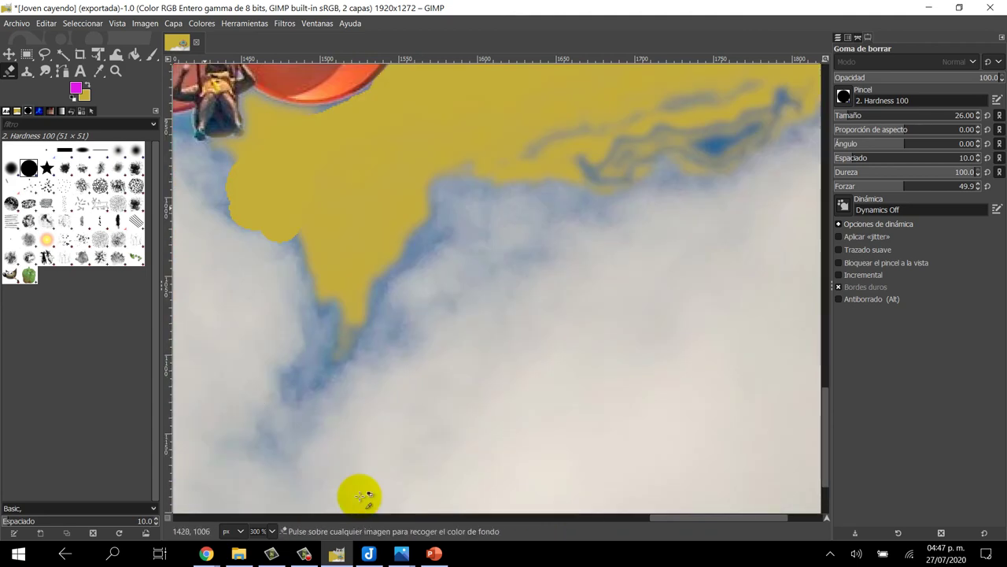
scroll(360, 496, "down", 1, "ctrl")
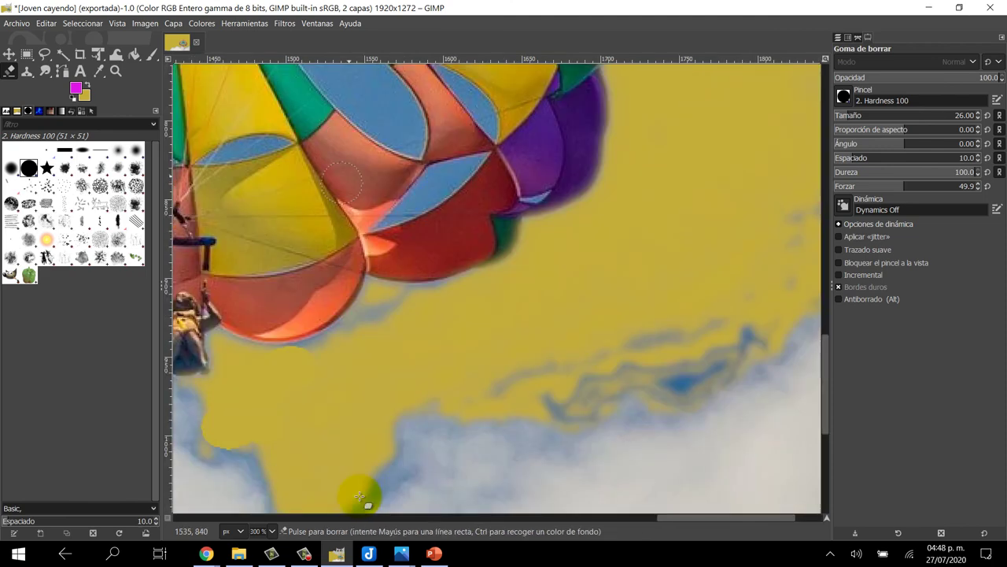
scroll(291, 148, "up", 1, "ctrl")
left_click_drag(384, 309, 261, 365)
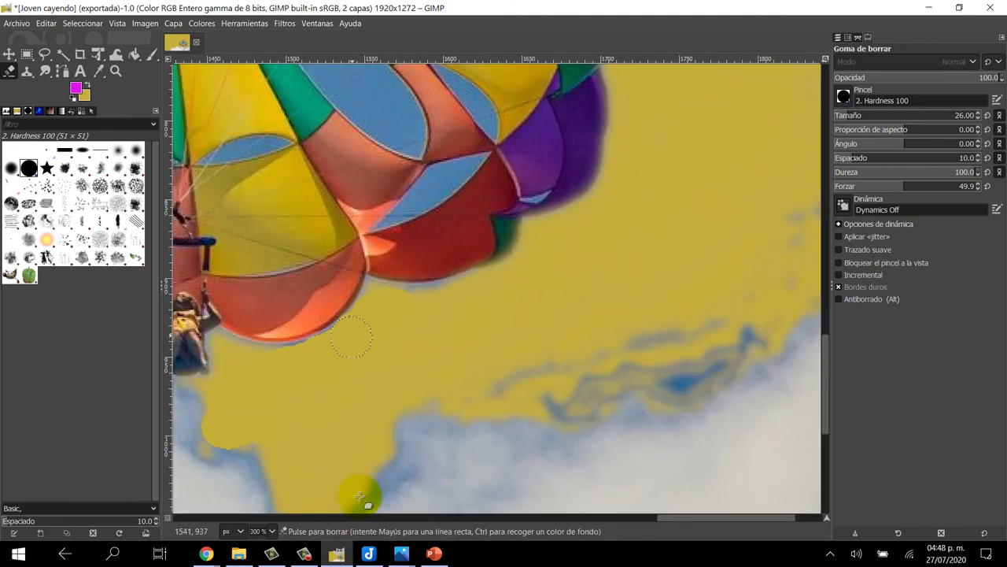
Erase the blue patch left of the parachute and, with a smaller brush, the outline beside the purple panel
scroll(306, 365, "down", 1)
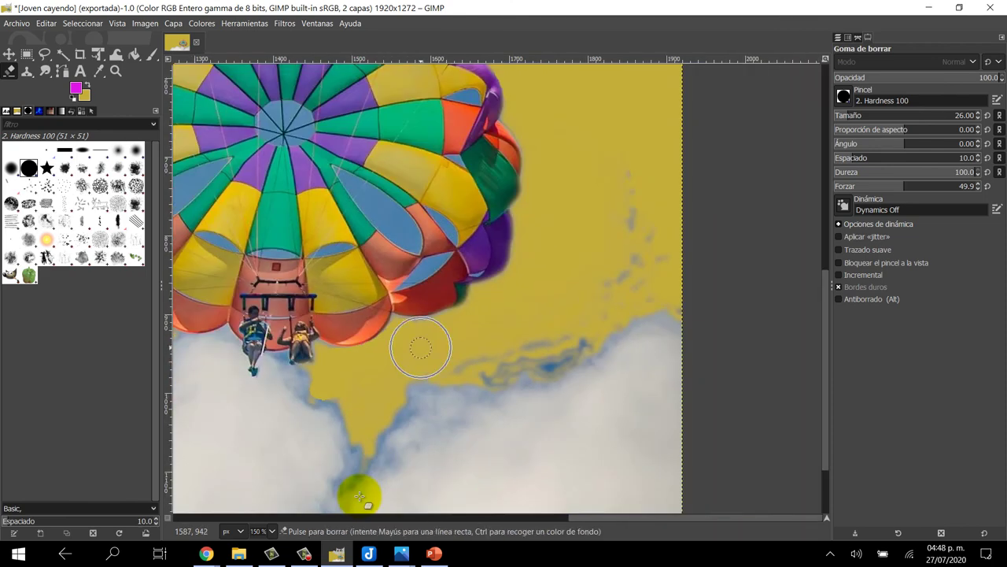
scroll(412, 278, "up", 2)
scroll(651, 302, "down", 2)
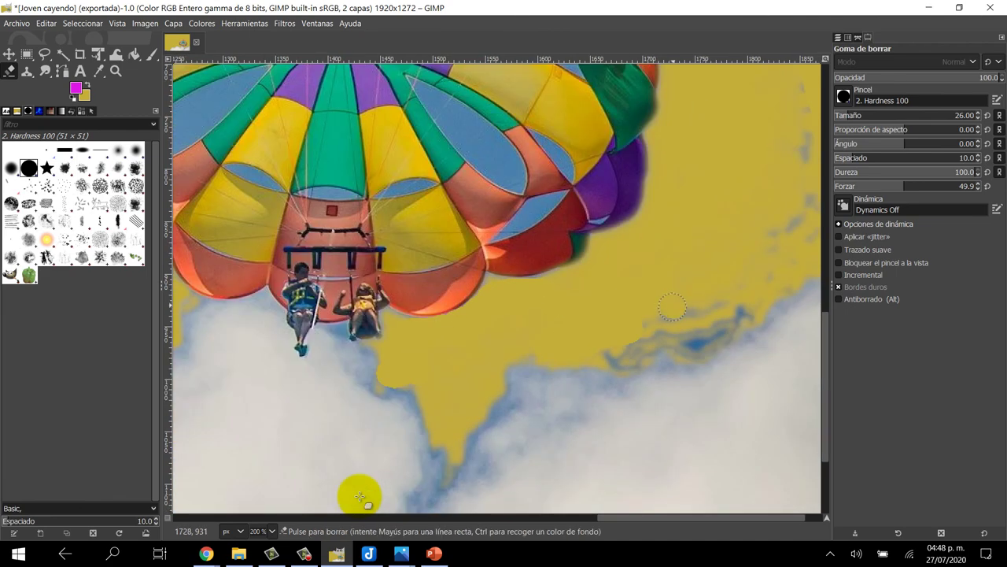
scroll(682, 310, "down", 1)
scroll(725, 331, "down", 1)
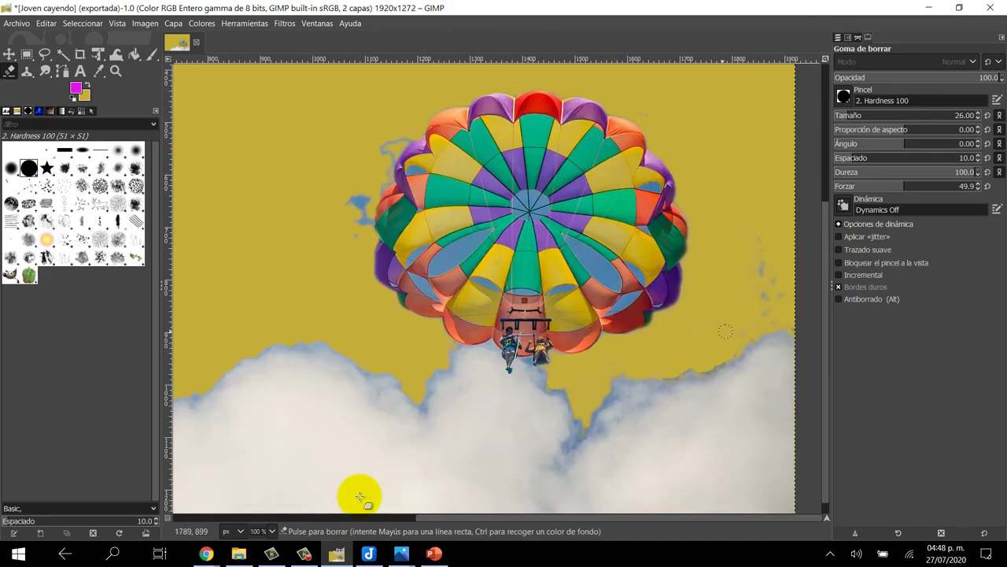
scroll(349, 180, "up", 2)
scroll(281, 259, "up", 2)
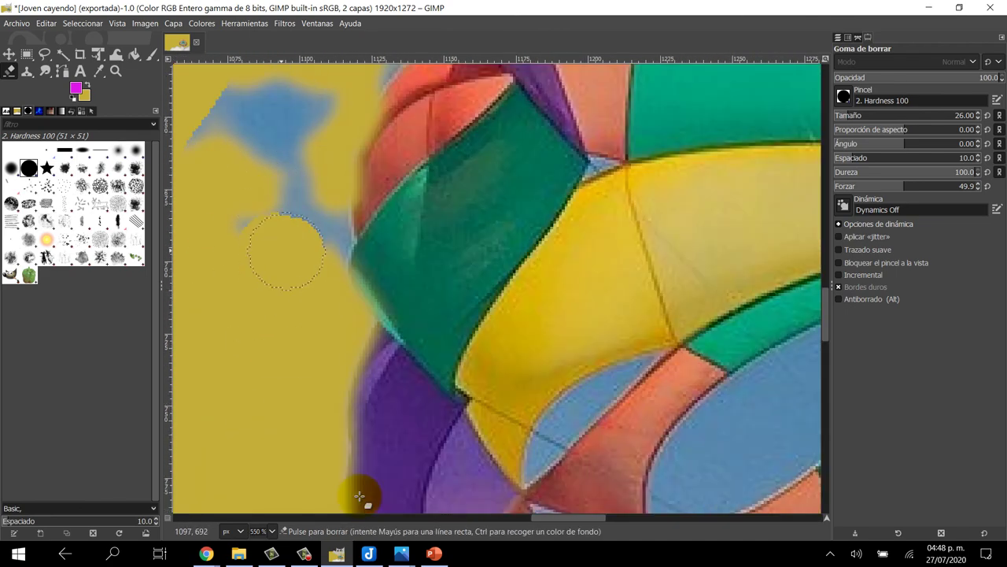
mouse_move(303, 268)
left_mouse_down()
mouse_move(270, 175)
mouse_move(288, 117)
left_mouse_up()
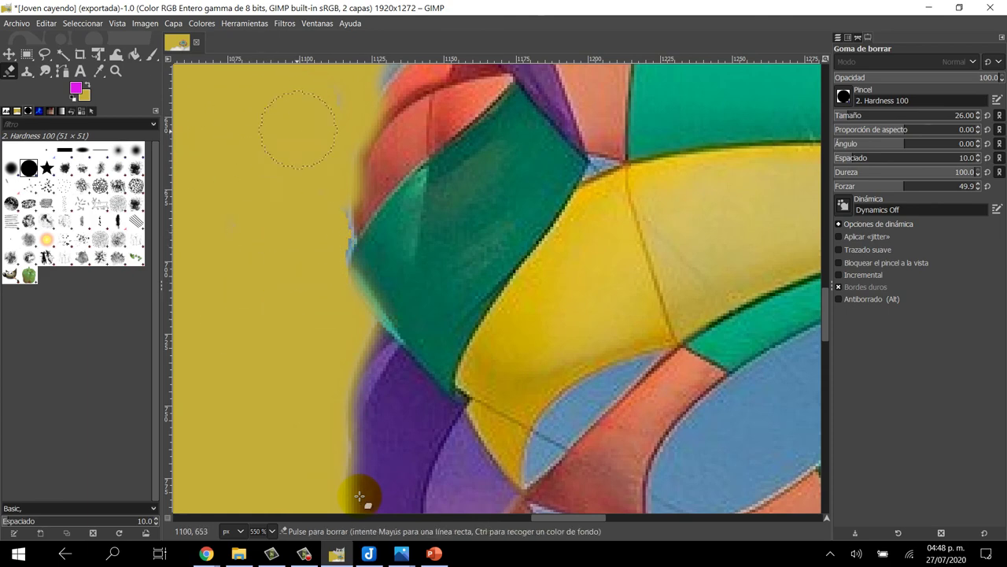
scroll(292, 251, "up", 2)
scroll(314, 307, "up", 3)
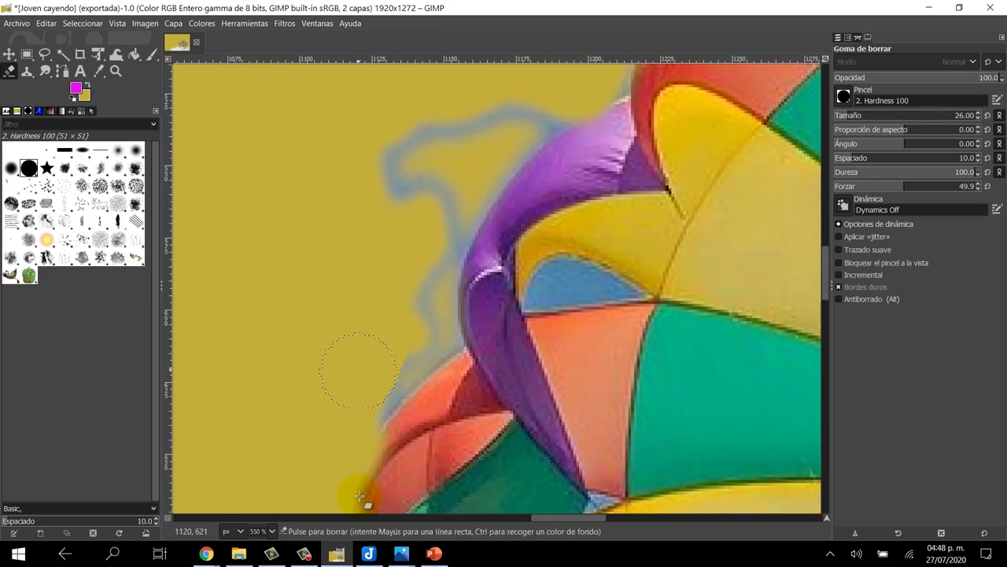
key("bracketleft")
key("bracketleft")
key("bracketleft")
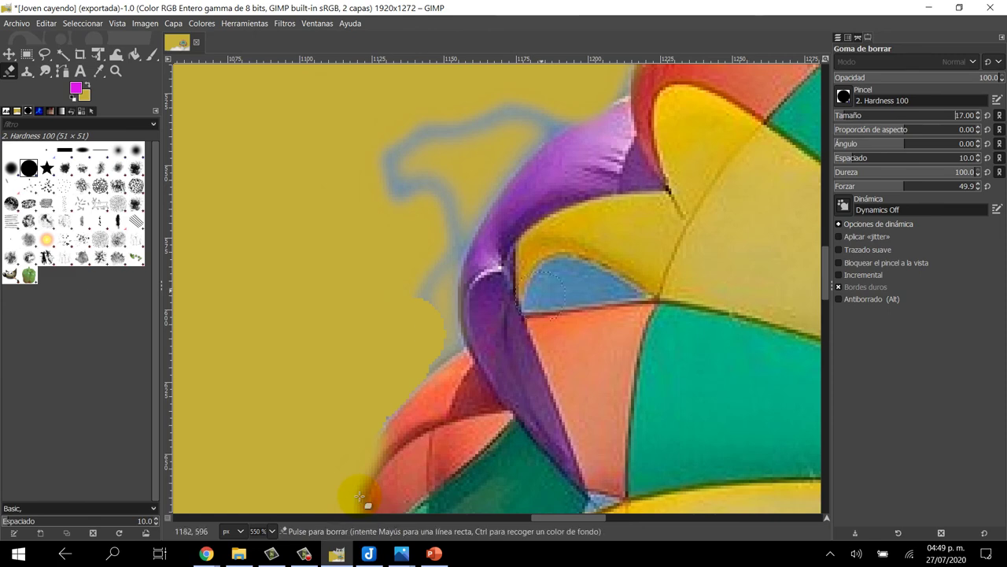
mouse_move(428, 339)
left_mouse_down()
mouse_move(450, 124)
mouse_move(467, 319)
left_mouse_up()
Shrink the brush for fine edges, then set the eraser size to 58
key("bracketleft")
key("bracketleft")
key("bracketleft")
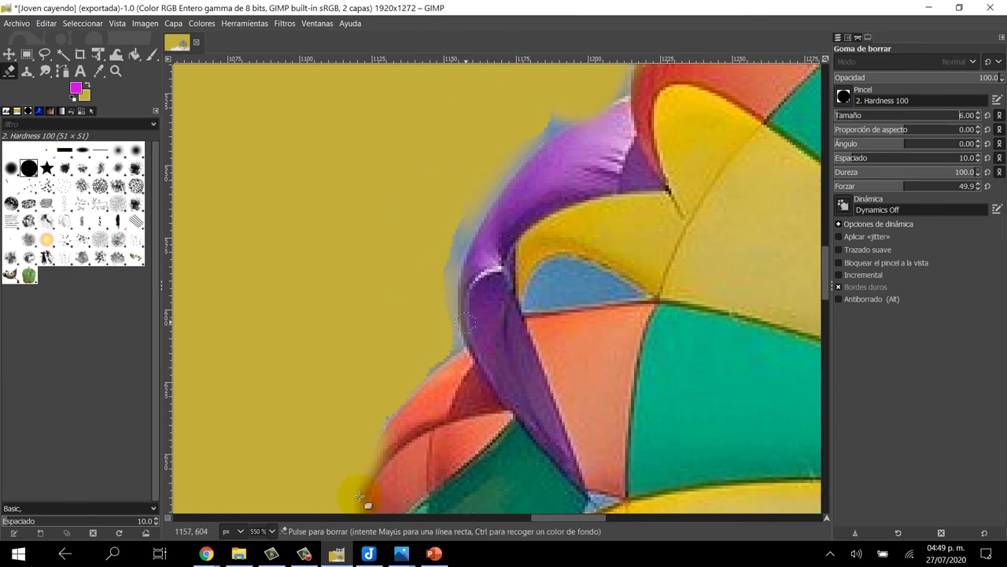
scroll(394, 331, "down", 2)
scroll(355, 292, "up", 1)
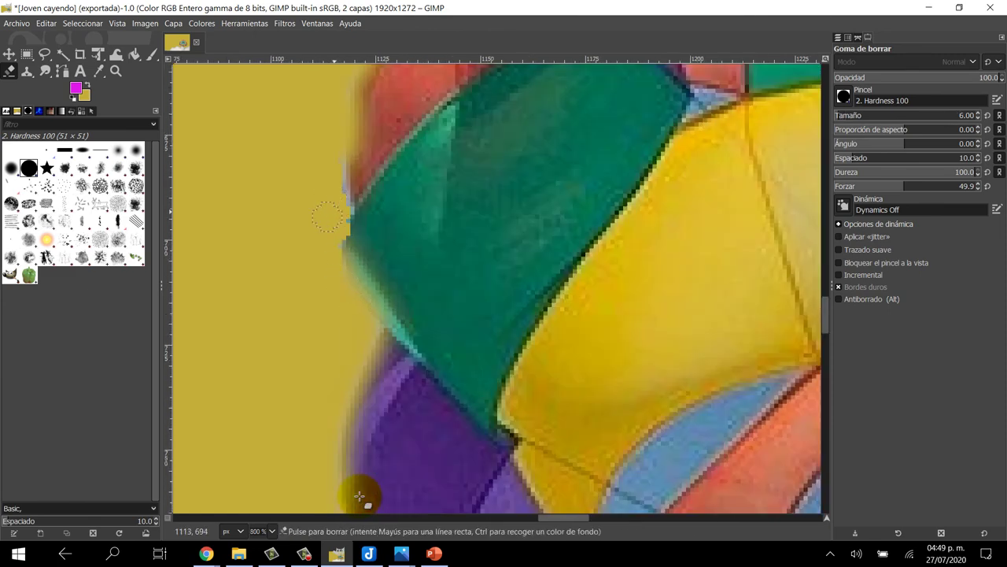
scroll(432, 193, "up", 3)
scroll(478, 146, "up", 3)
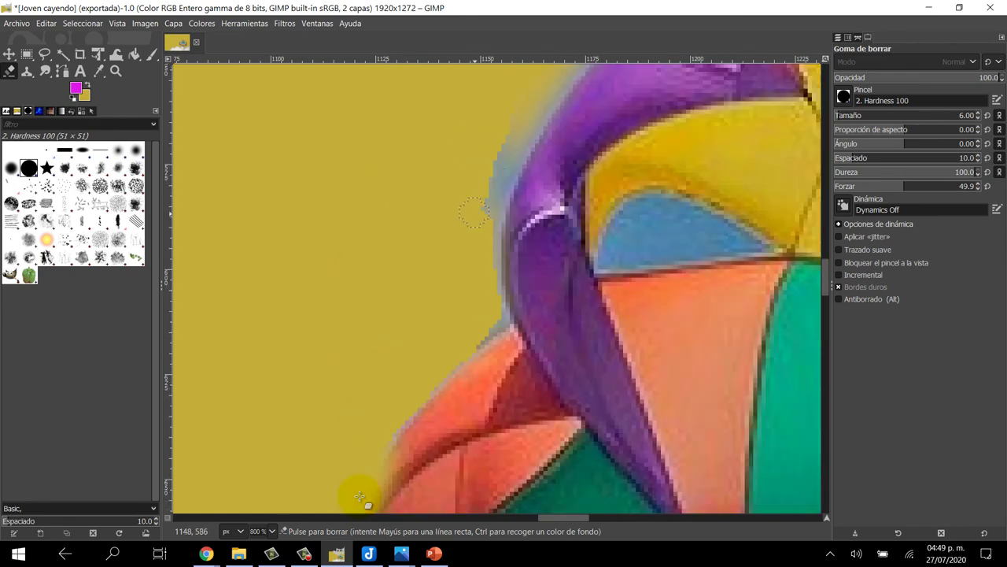
scroll(504, 181, "up", 3)
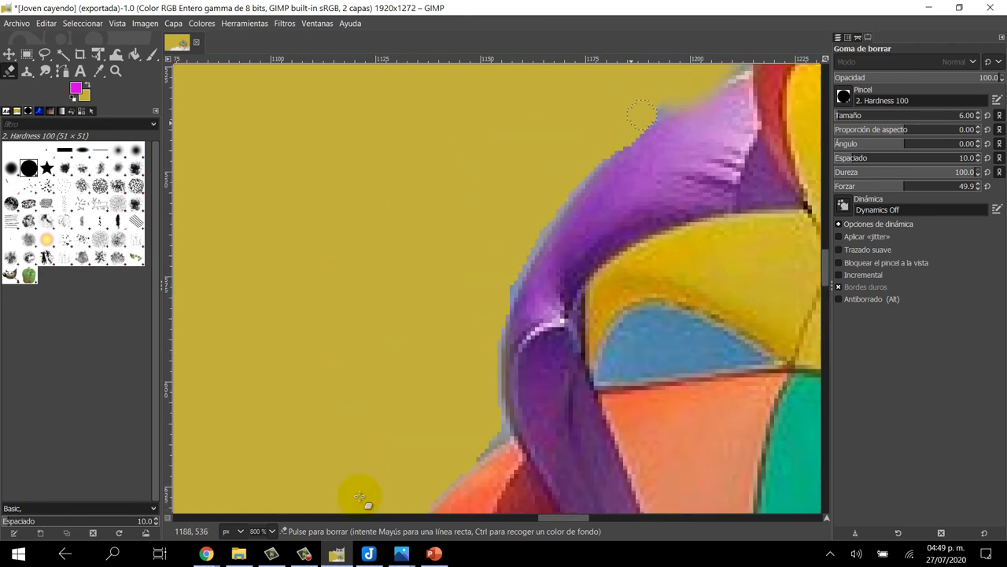
scroll(359, 496, "down", 2)
scroll(359, 496, "down", 5)
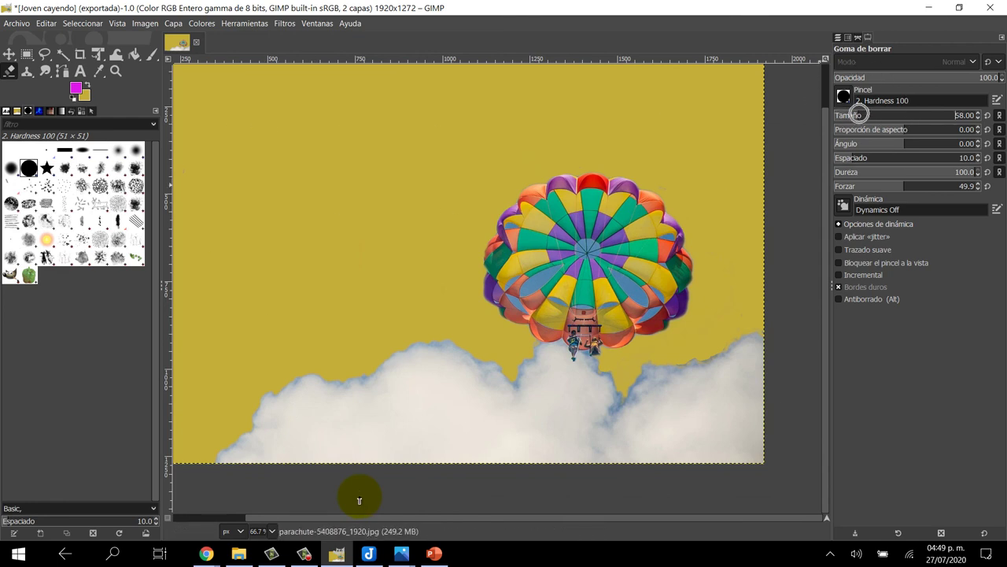
type("5")
key("Return")
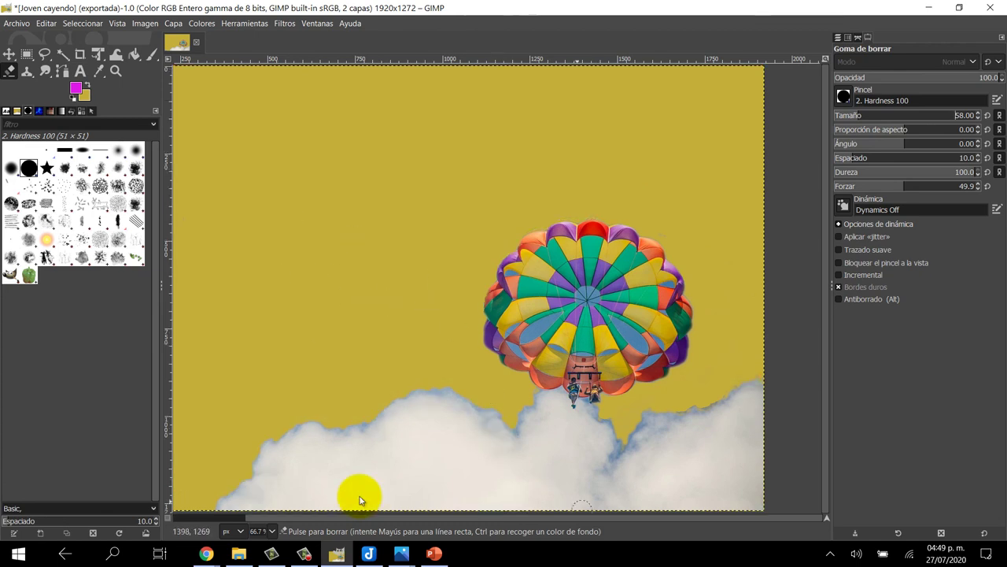
scroll(360, 499, "left", 3)
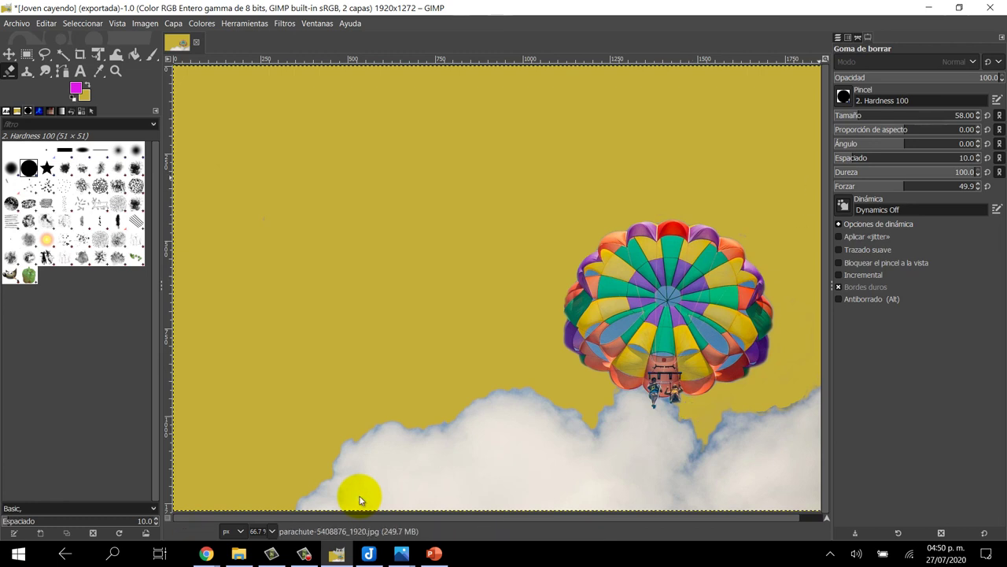
Make the falling-man layer visible and move him left of the parachute
key("ctrl+l")
left_click(842, 93)
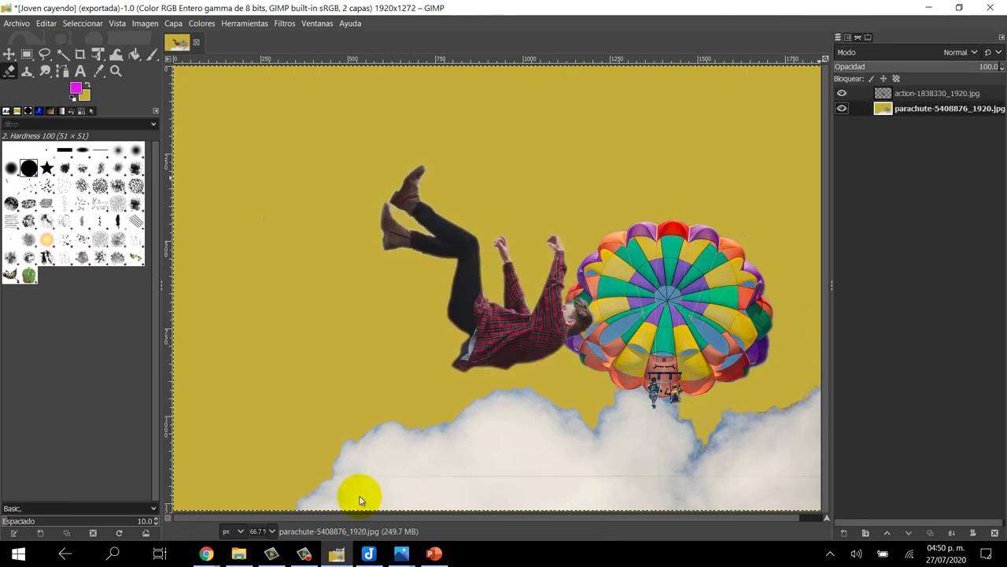
key("m")
left_click(365, 496)
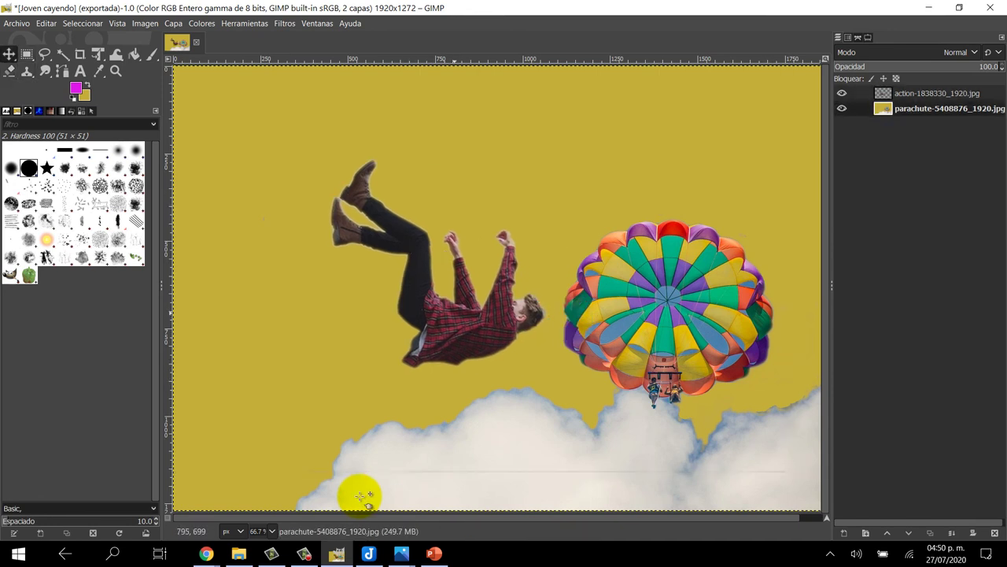
left_click_drag(365, 495, 295, 492)
left_click(362, 499)
Pick Herramientas > Transformación > Escalar from the canvas menu and apply it to the falling-man layer
right_click(360, 500)
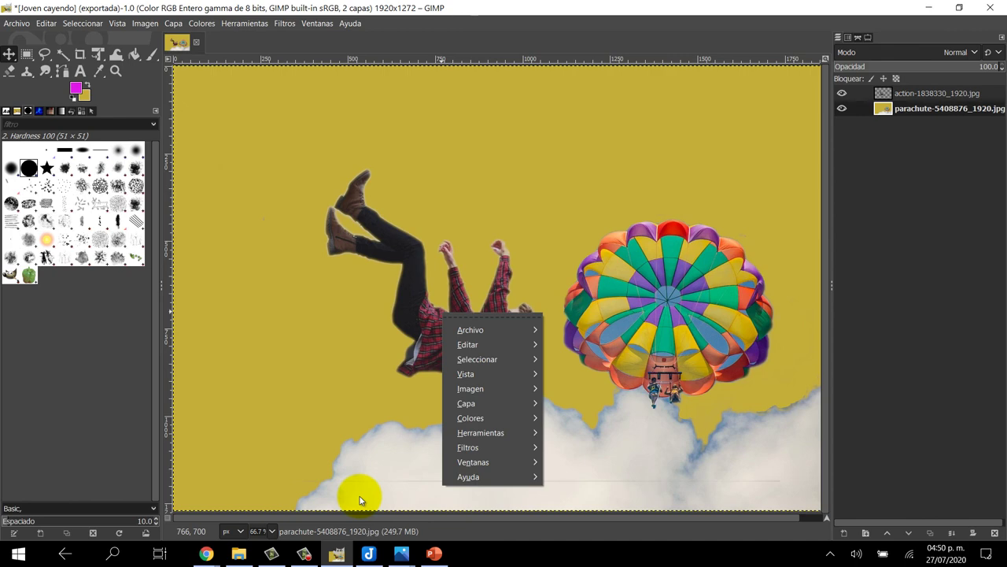
key("Down")
key("Right")
key("Escape")
right_click(360, 501)
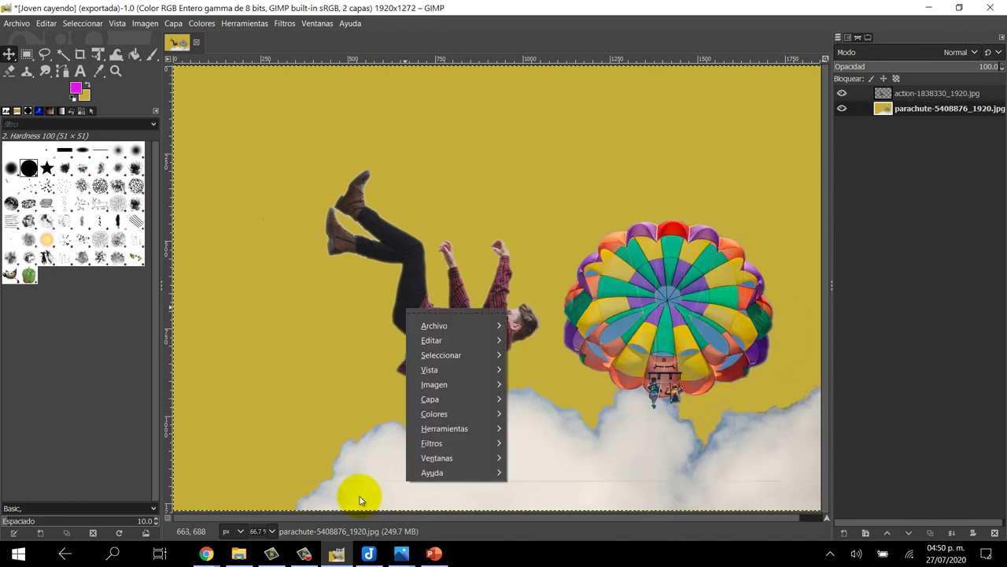
key("h")
key("Down")
key("Down")
key("Down")
key("Up")
key("Up")
key("Right")
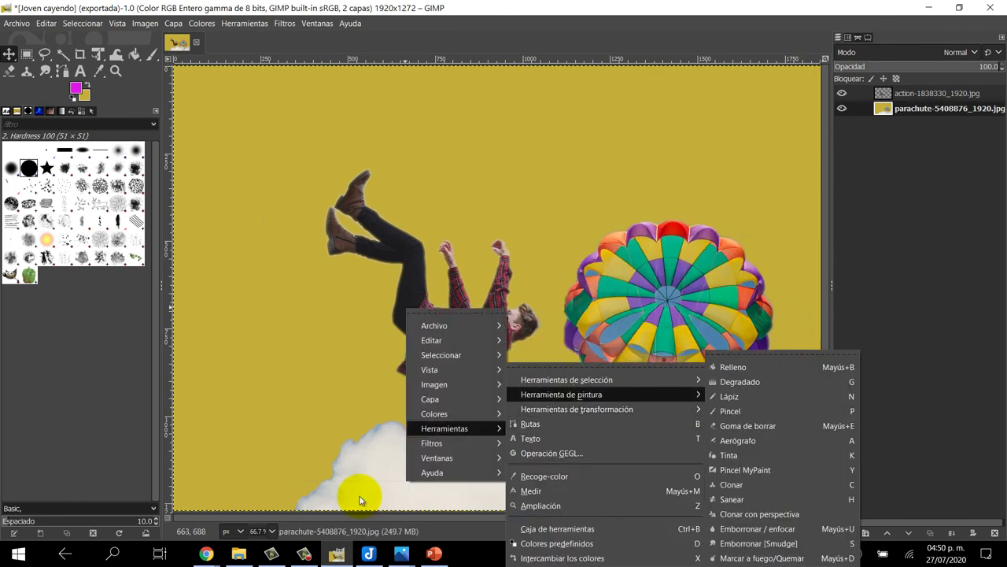
key("Down")
key("Down")
key("Down")
key("Down")
key("Up")
key("Up")
key("Up")
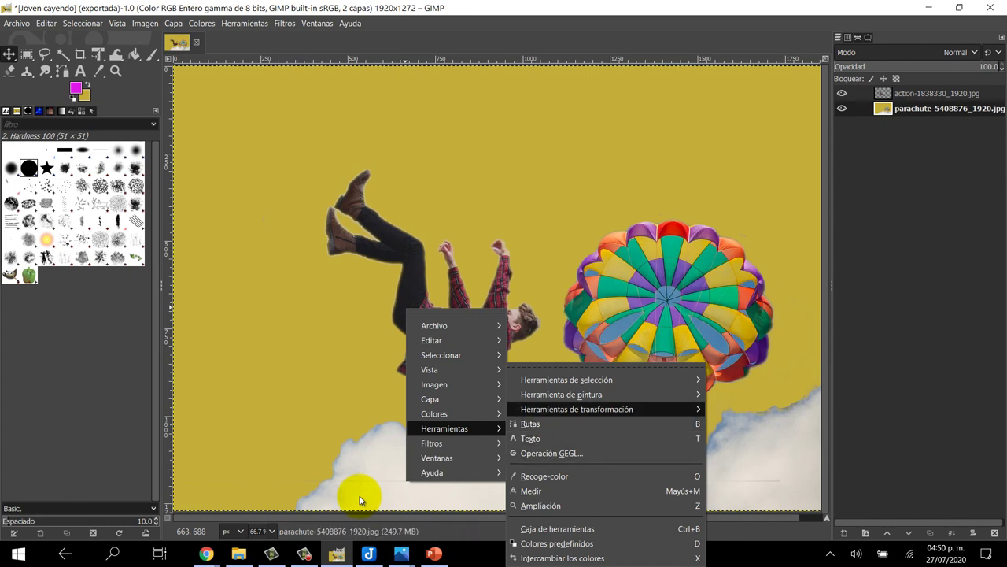
key("Right")
key("Down")
key("Down")
key("Up")
key("Down")
key("Down")
key("Down")
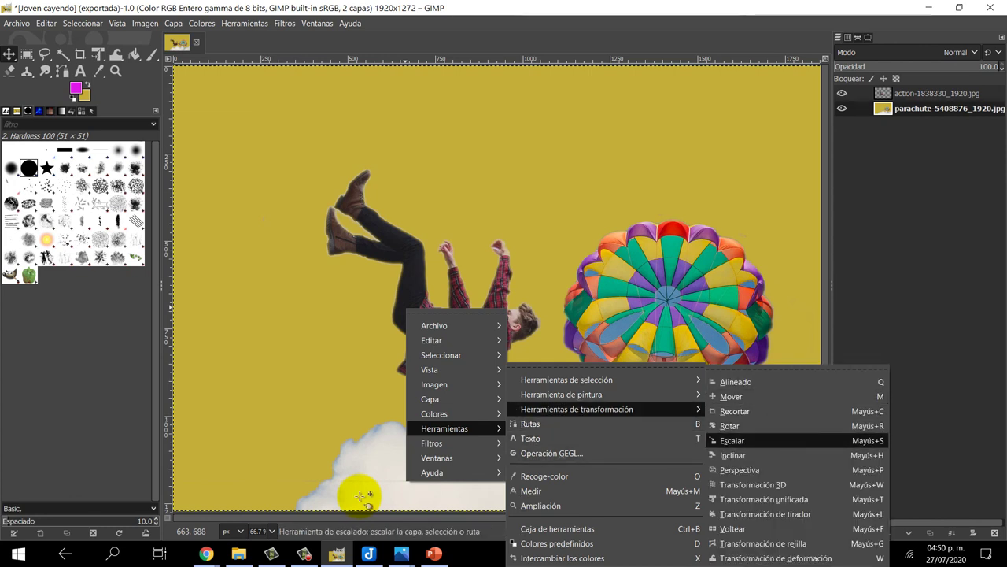
key("Return")
left_click(364, 496)
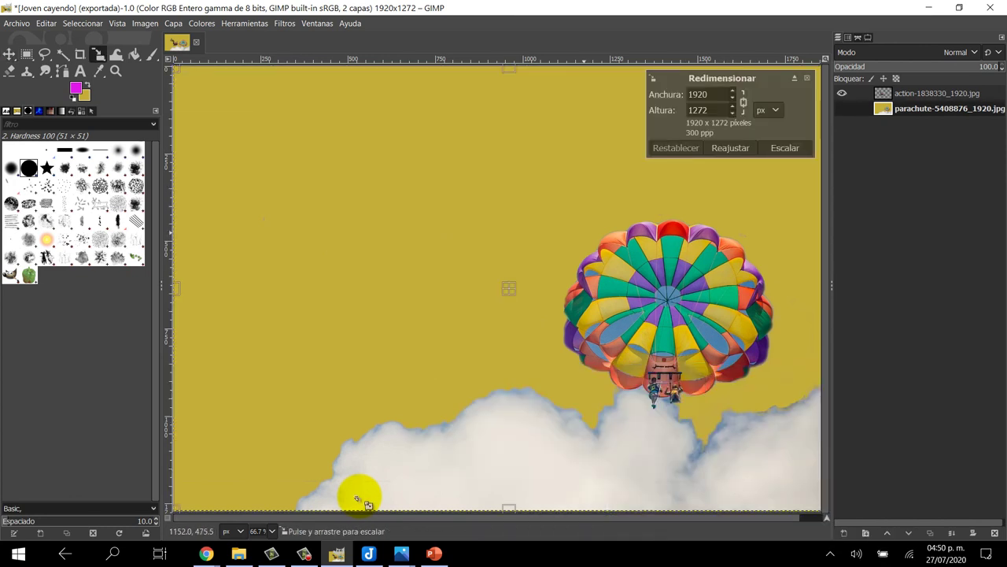
Scale the falling man down through 1518x985 to 1148x745 and settle him just above the clouds
key("minus")
key("minus")
key("minus")
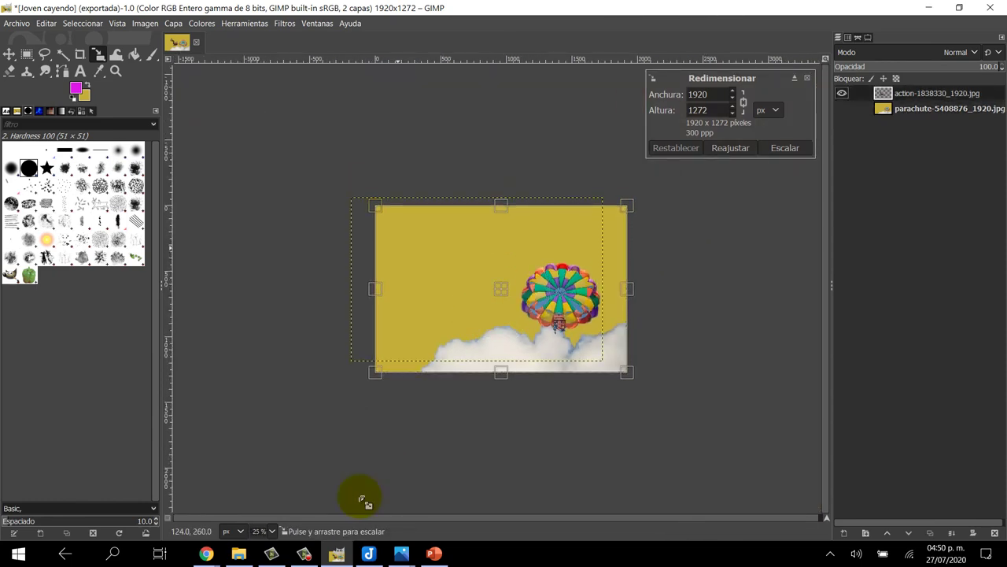
left_click_drag(362, 500, 357, 494)
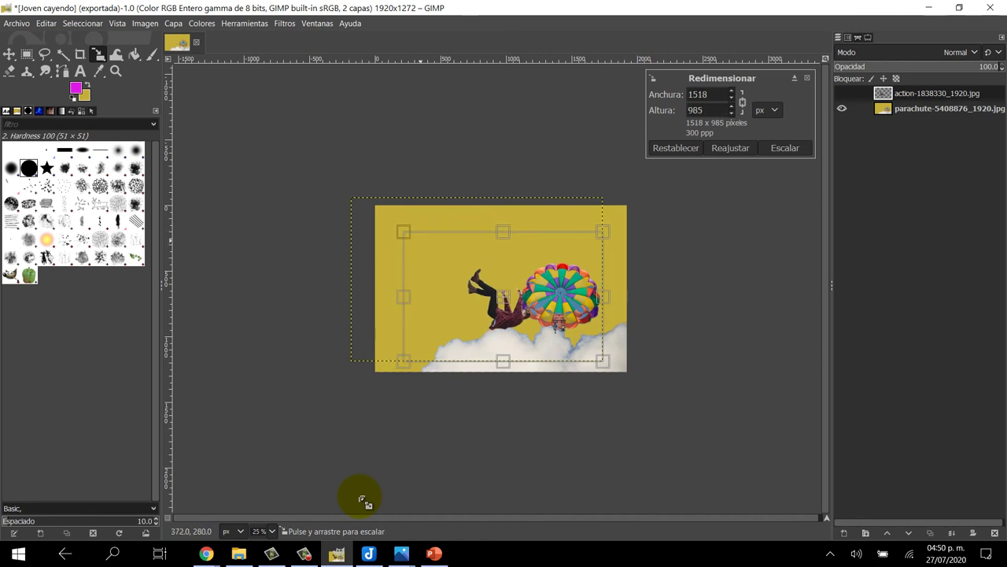
mouse_move(605, 363)
left_mouse_down()
mouse_move(570, 336)
mouse_move(591, 357)
left_mouse_up()
scroll(570, 336, "up", 2)
scroll(560, 335, "up", 1)
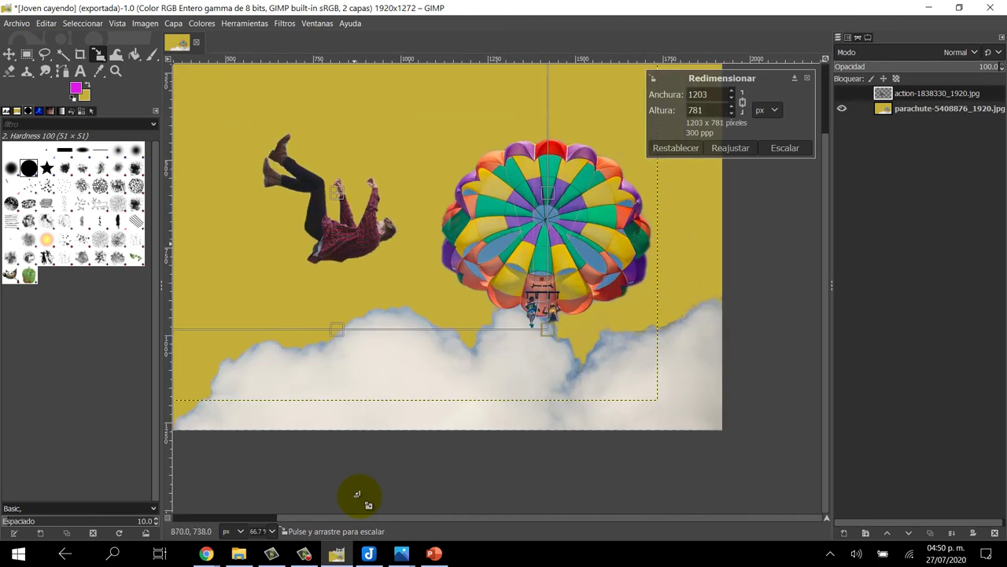
left_click_drag(357, 495, 357, 494)
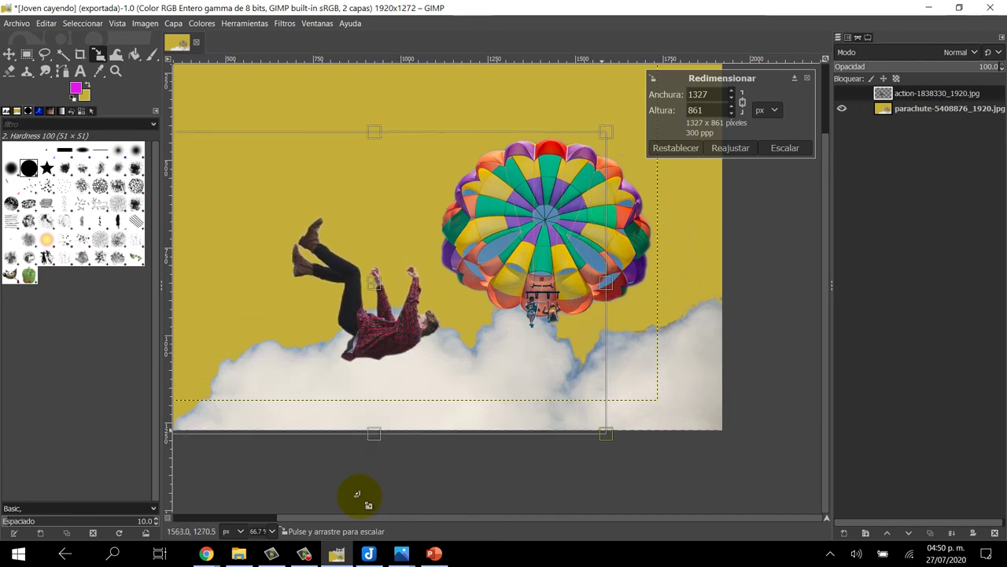
left_click_drag(606, 434, 573, 393)
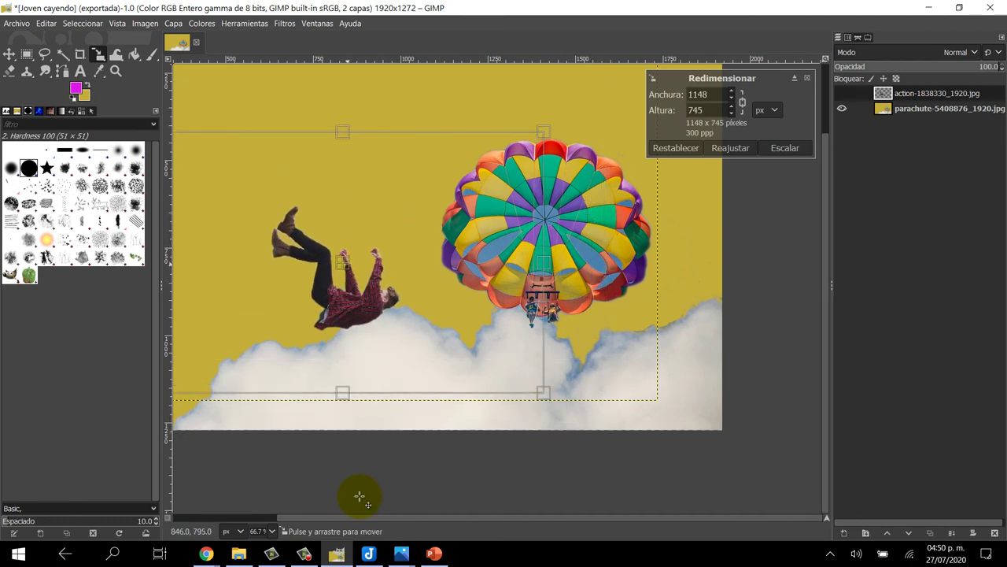
left_click_drag(377, 269, 377, 293)
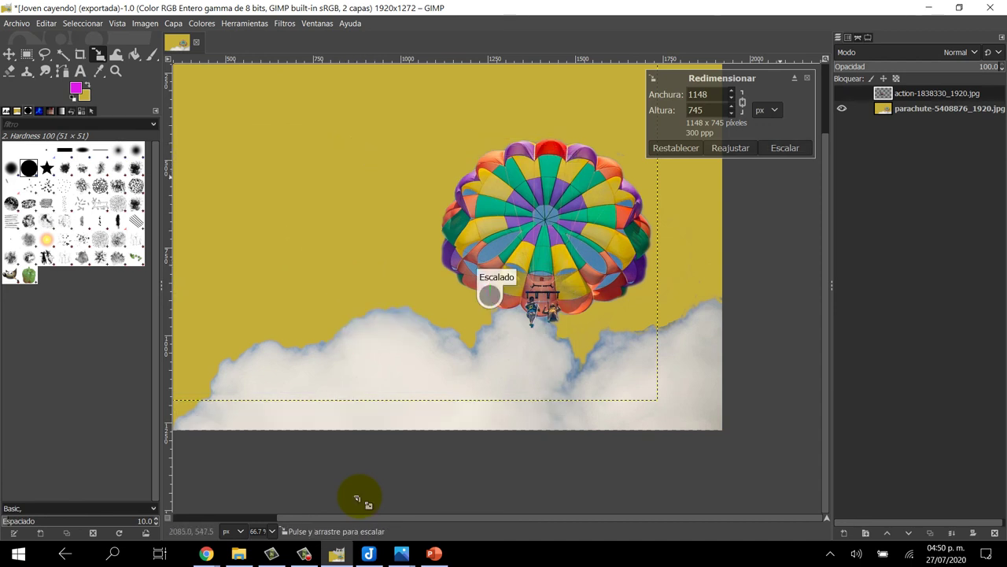
Move the falling man lower and right, just beside the parachute
key("minus")
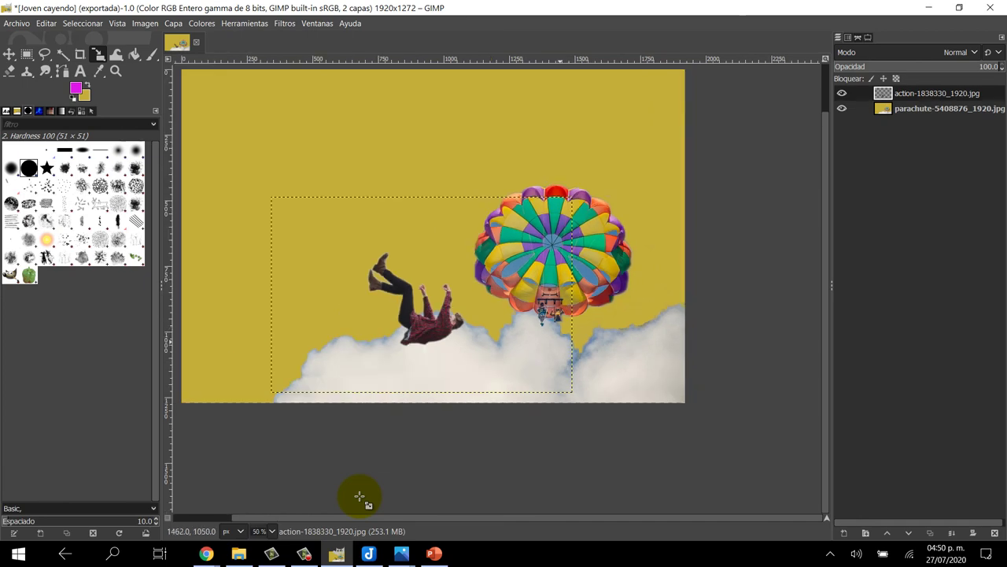
key("m")
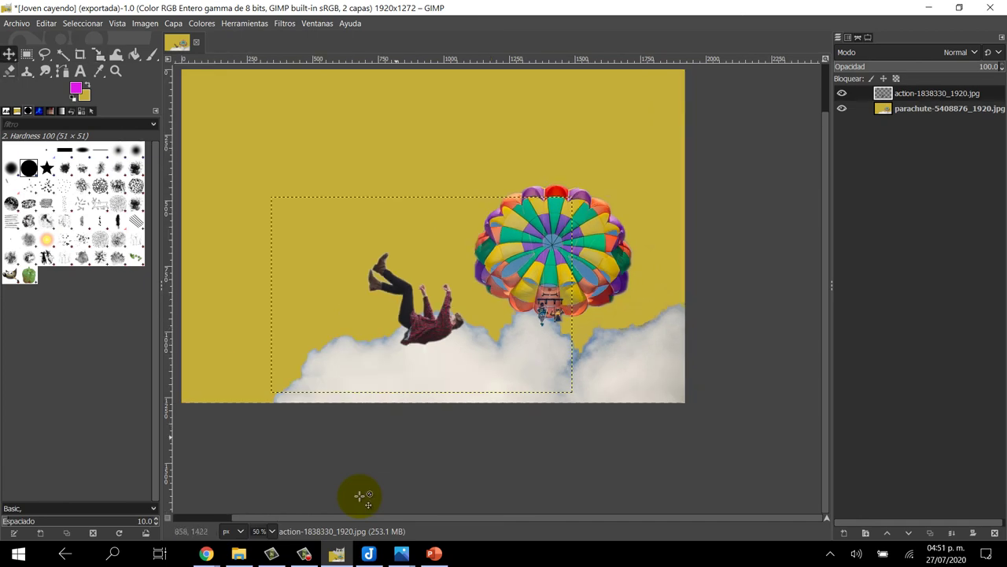
key("plus")
scroll(360, 496, "up", 2)
scroll(360, 495, "up", 2)
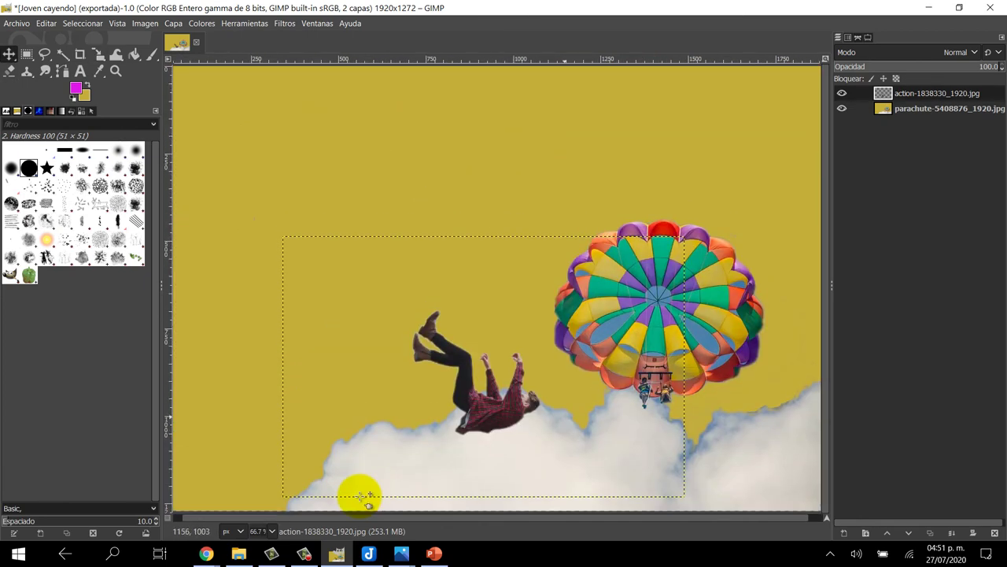
left_click_drag(359, 496, 373, 521)
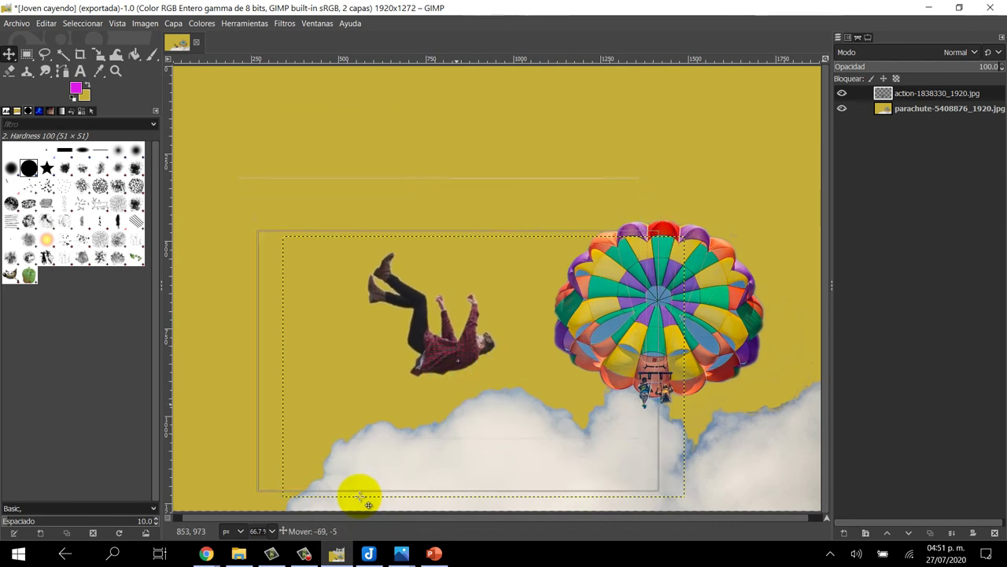
left_click_drag(367, 502, 370, 503)
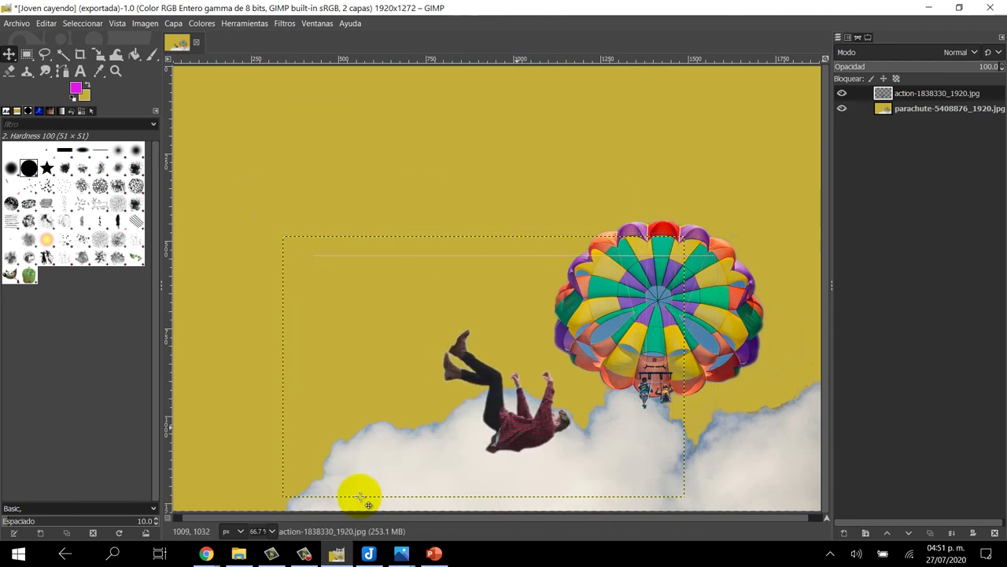
key("minus")
key("minus")
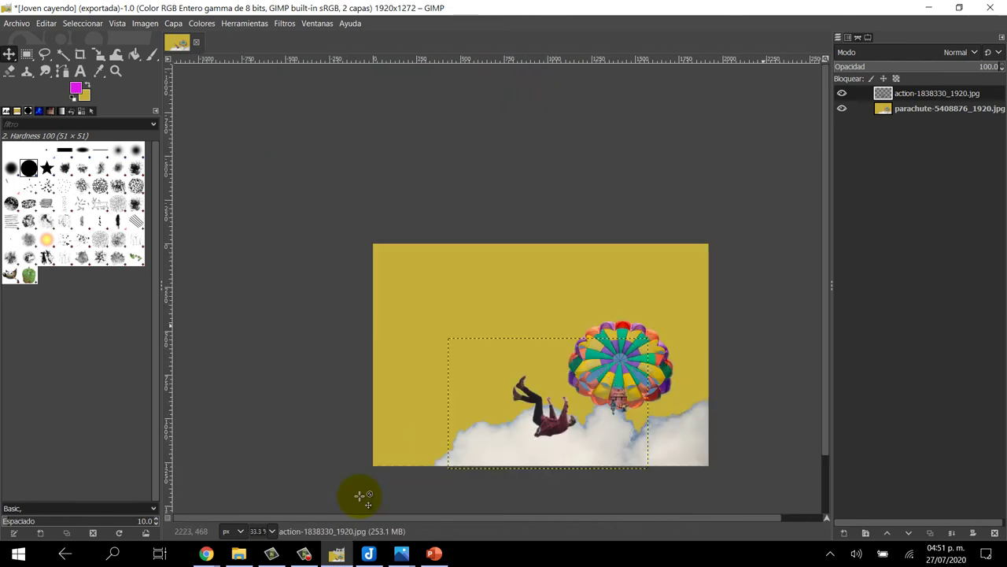
Add an alpha channel (Añadir canal alfa) to the parachute-and-clouds layer
key("Page_Down")
key("shift+F10")
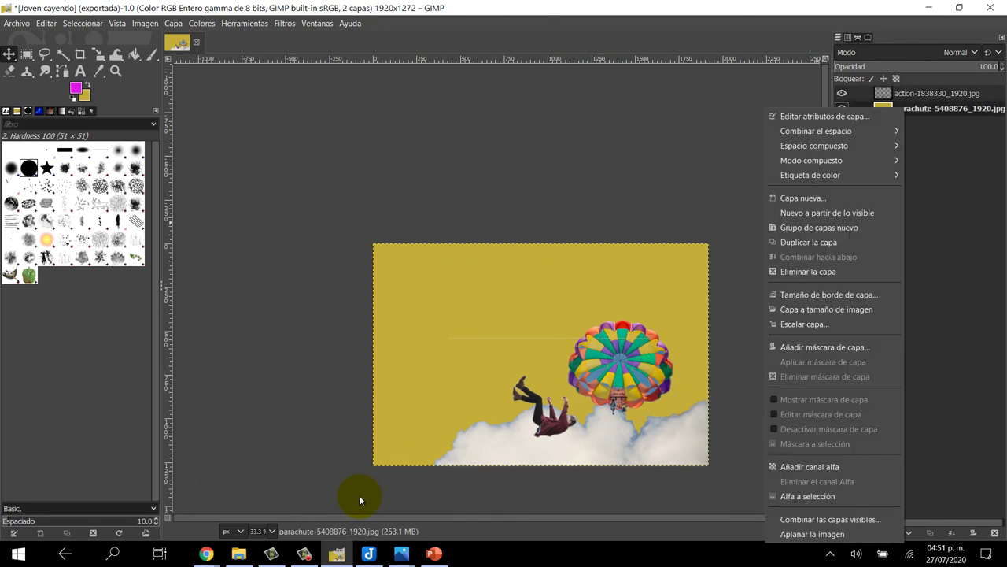
key("Up")
key("Up")
key("Up")
key("Return")
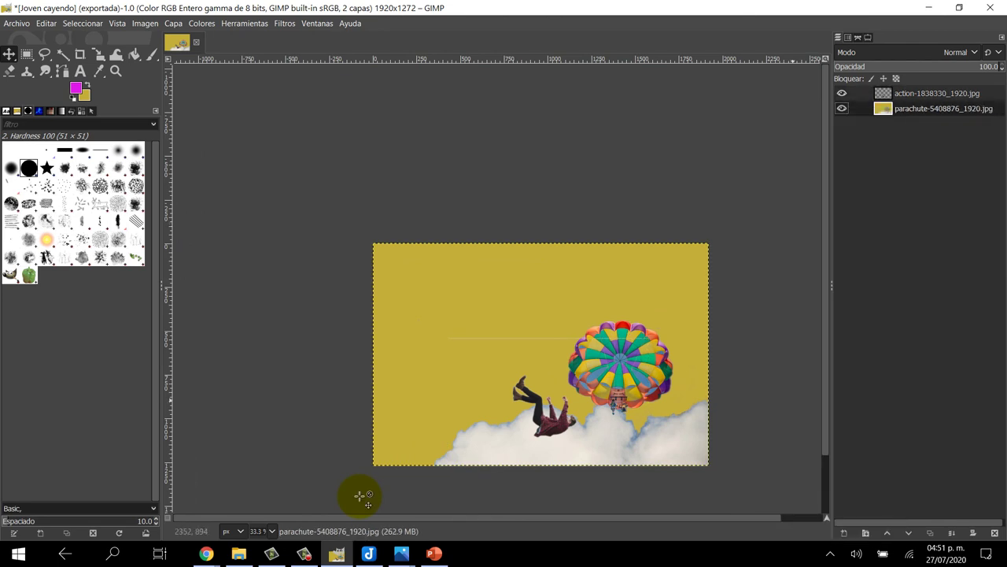
key("plus")
key("plus")
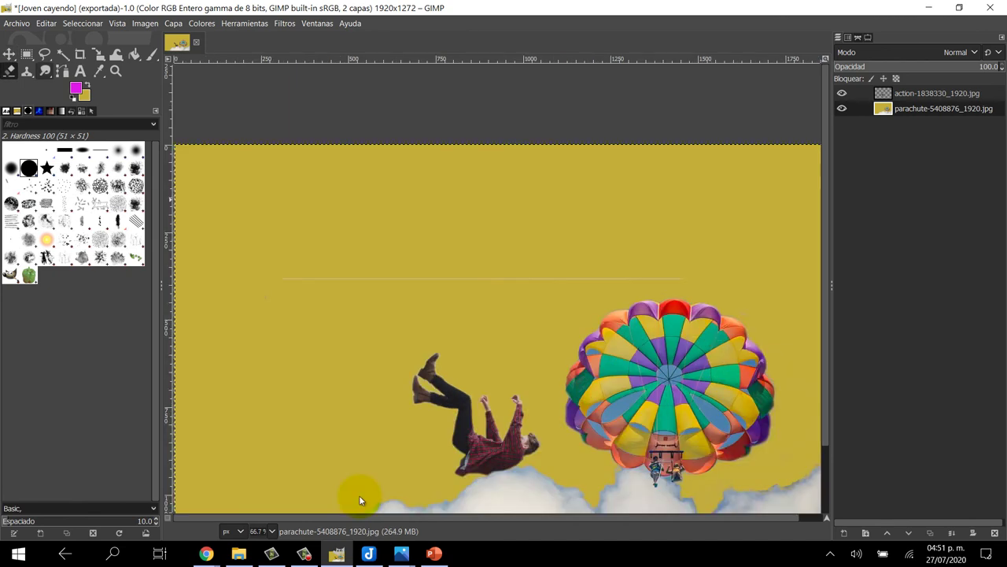
key("u")
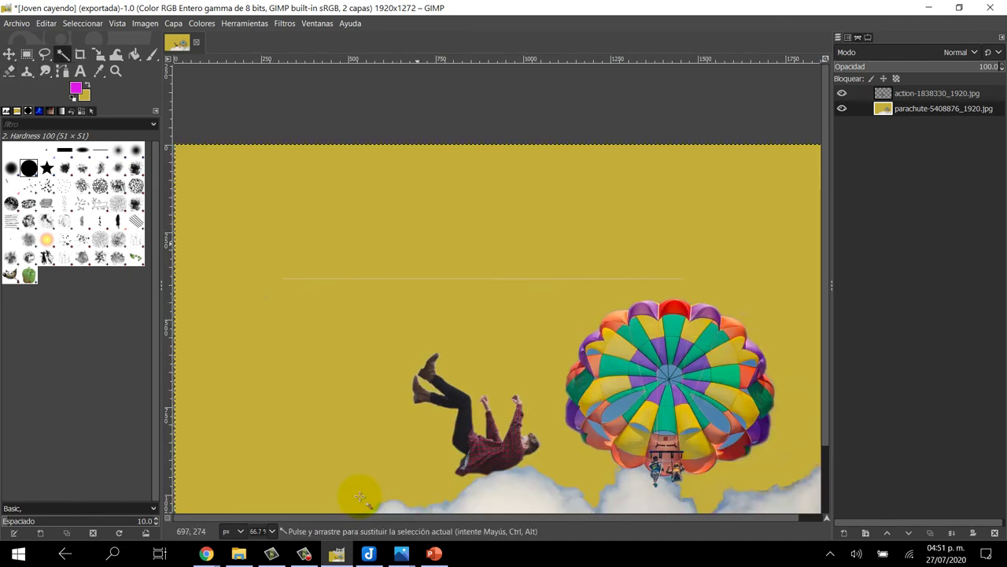
Fuzzy-select the yellow sky on the parachute layer and delete it
left_click(359, 497)
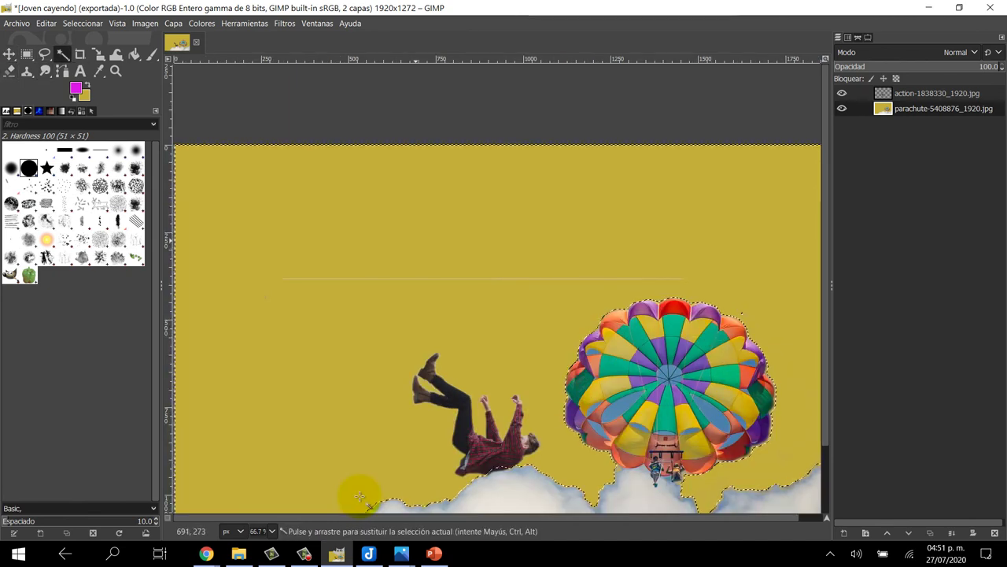
key("Delete")
scroll(359, 497, "down", 3)
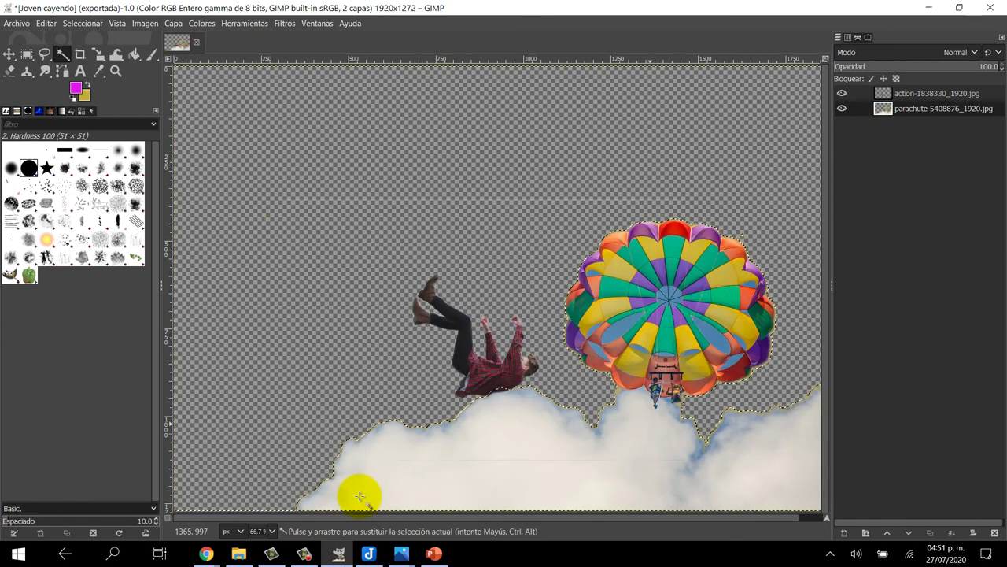
key("ctrl+z")
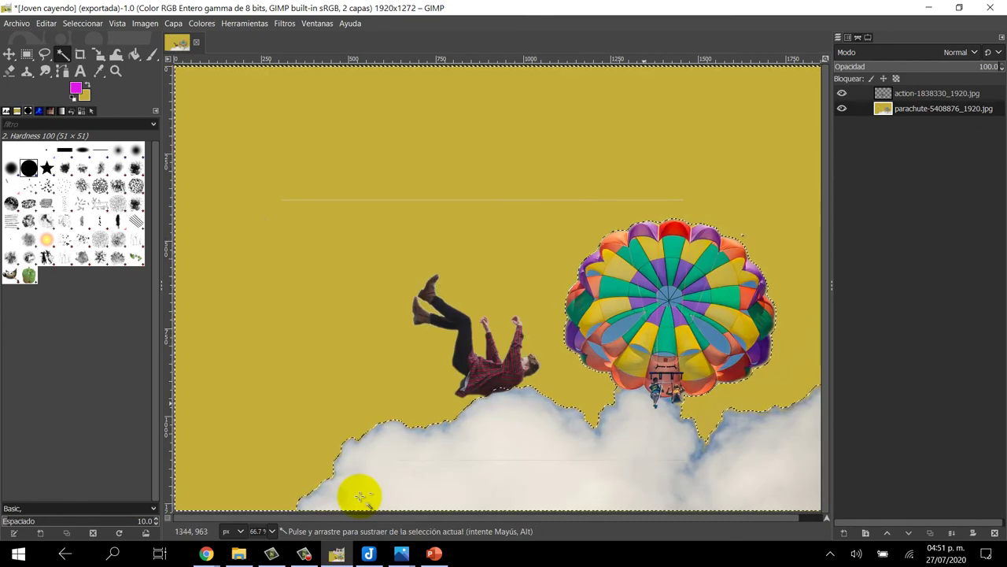
key("Delete")
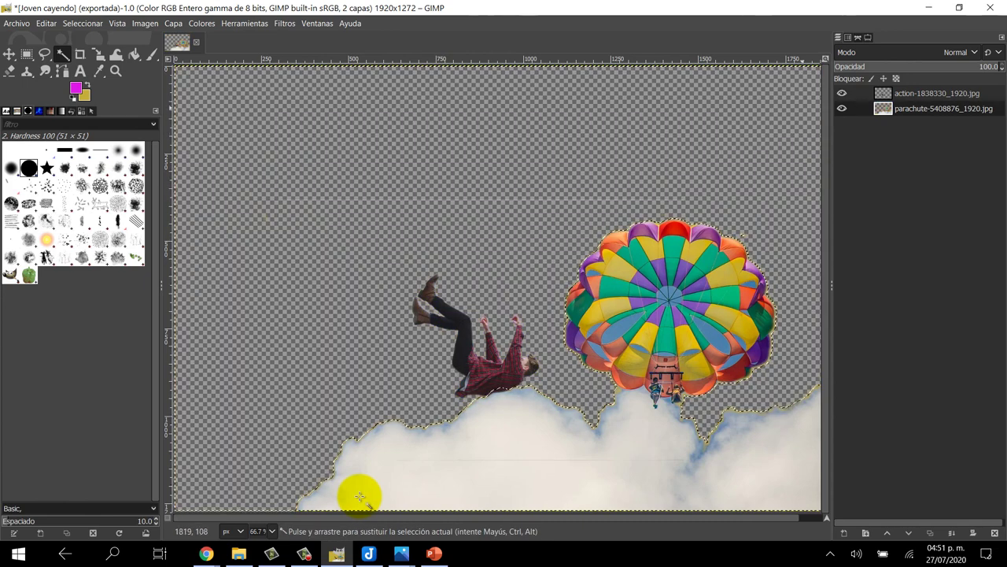
Add the falling man's outline to the selection, then toggle layer visibility to check transparency
key("Page_Up")
left_click(359, 498)
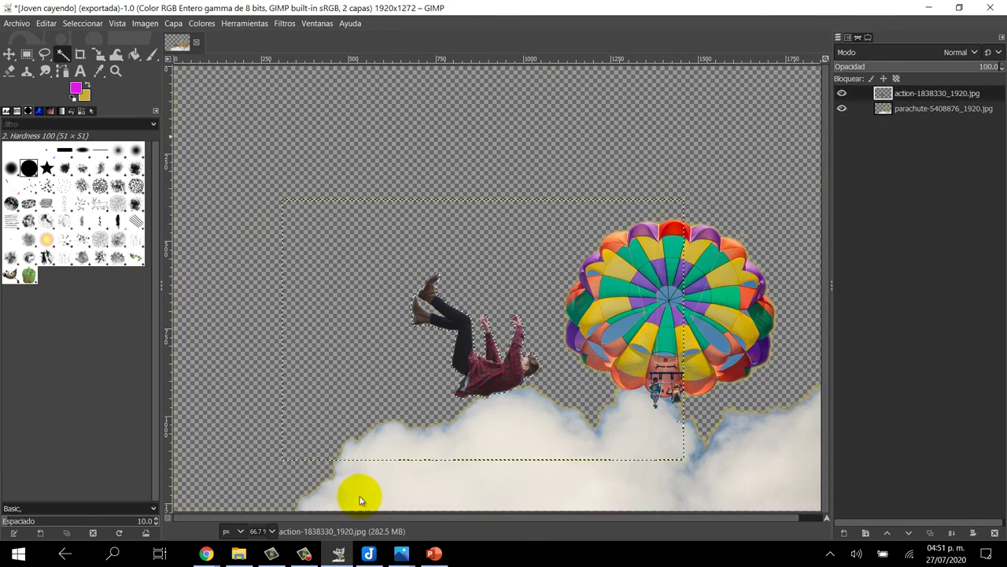
key("shift+e")
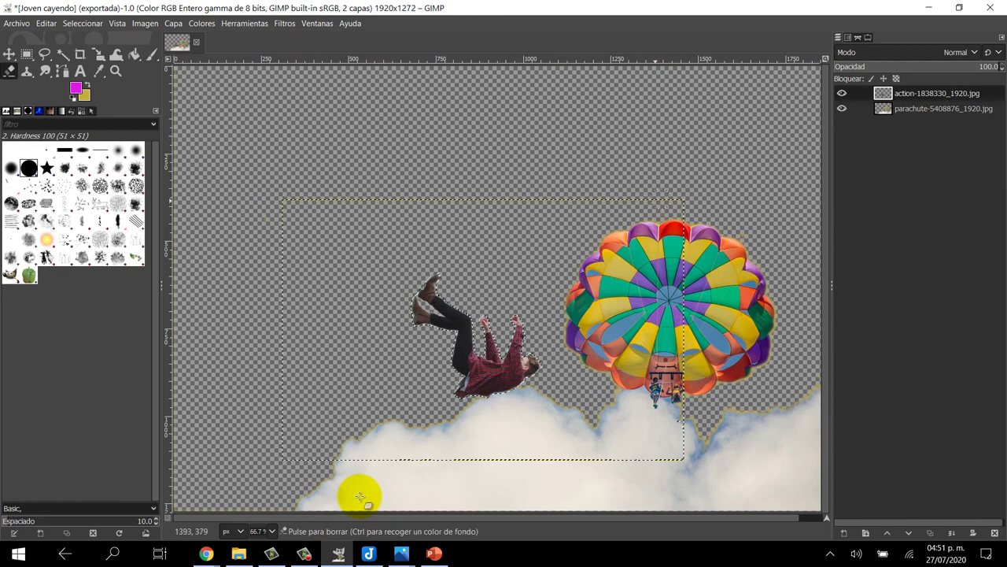
key("m")
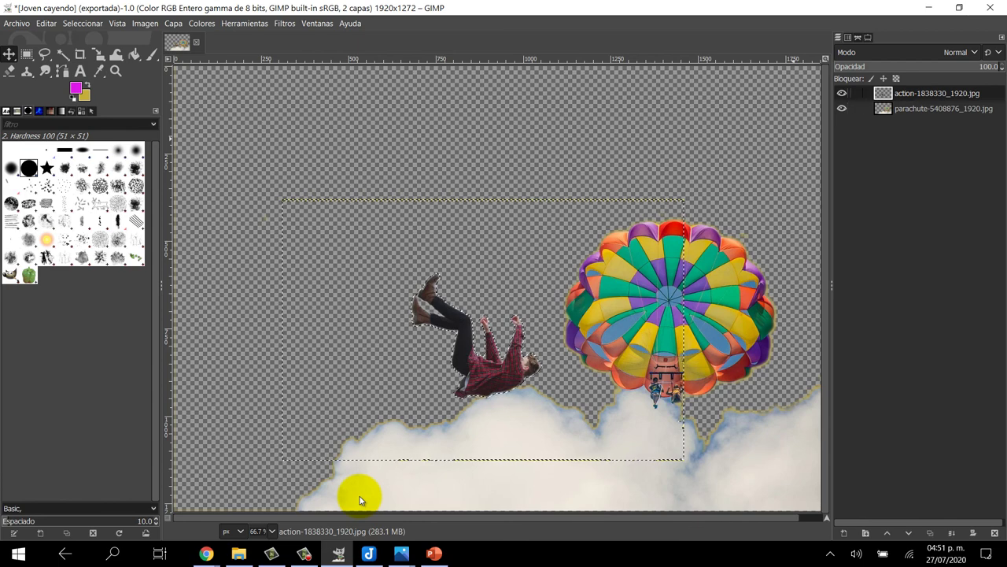
left_click(842, 93)
key("ctrl+z")
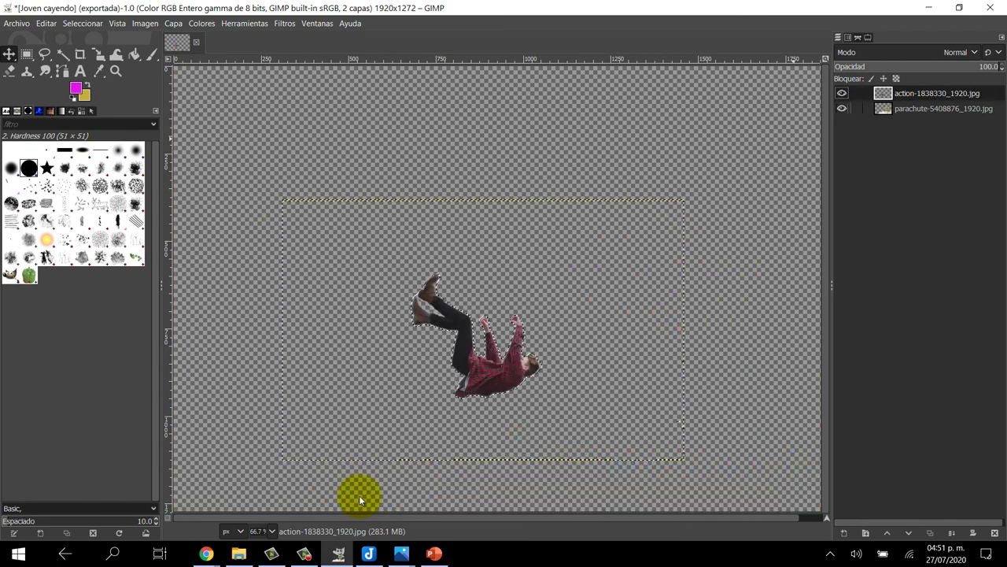
key("ctrl+z")
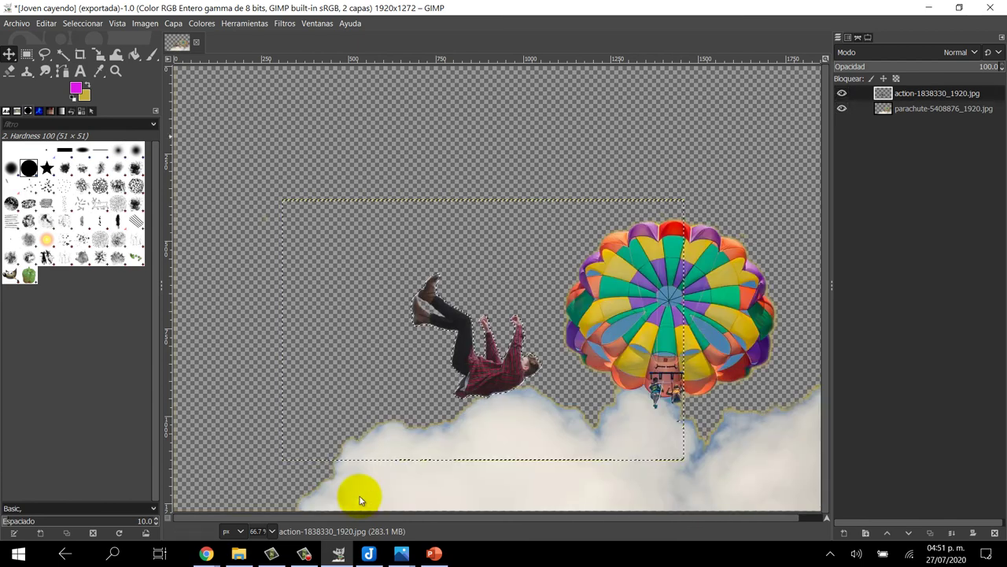
Clear the selection and scroll around to review the transparent composite
key("ctrl+shift+a")
key("u")
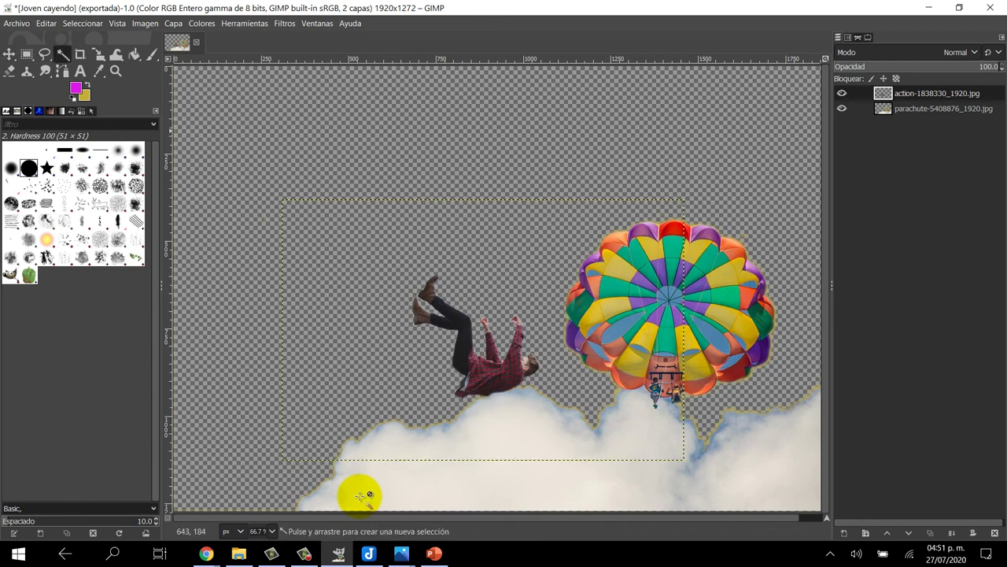
scroll(361, 495, "down", 2)
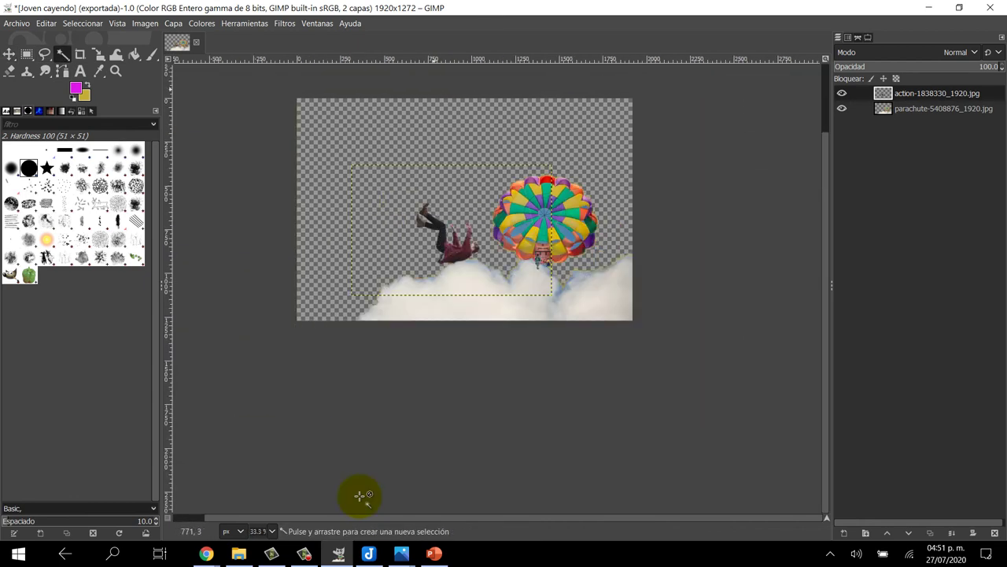
key("m")
scroll(360, 496, "up", 1)
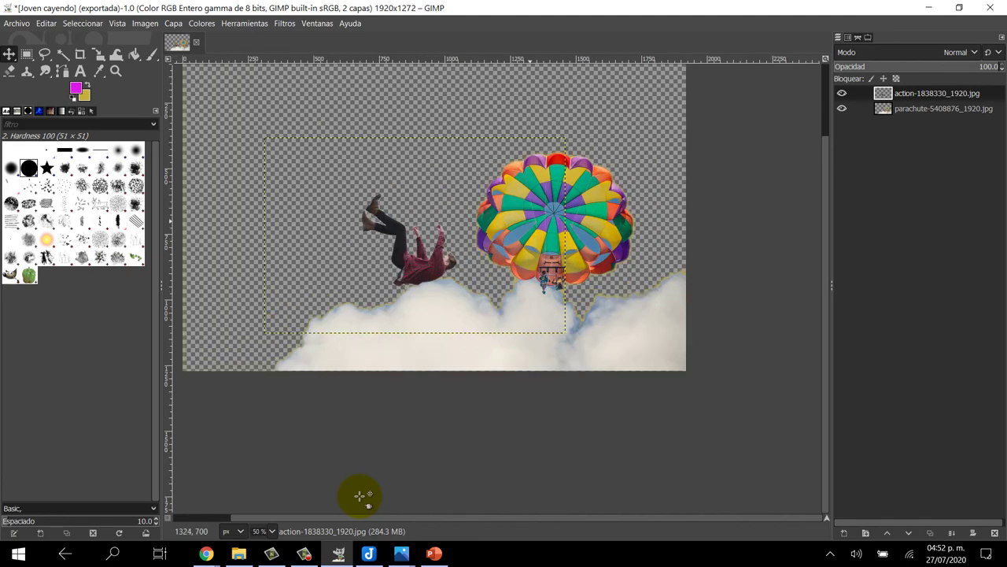
scroll(361, 496, "up", 1)
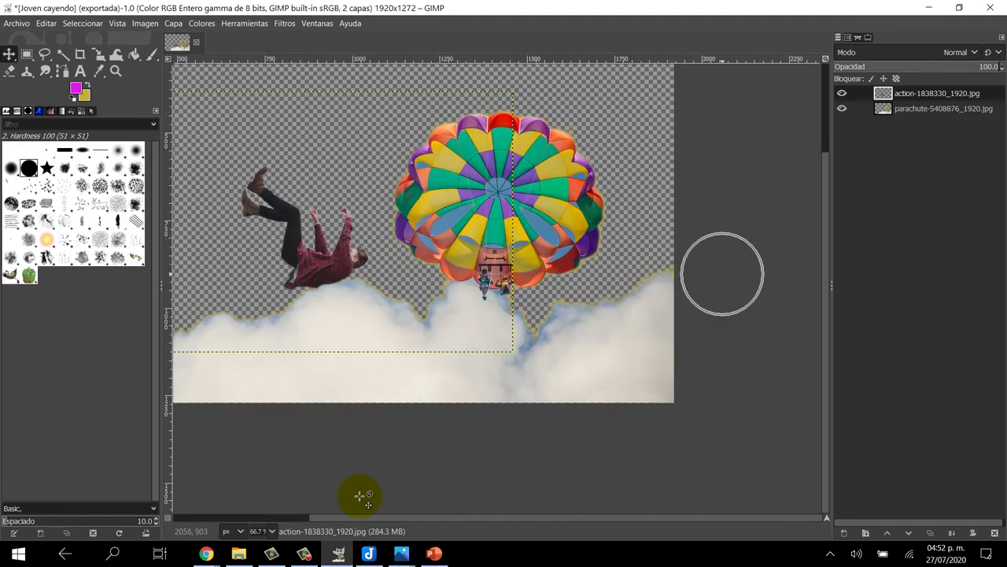